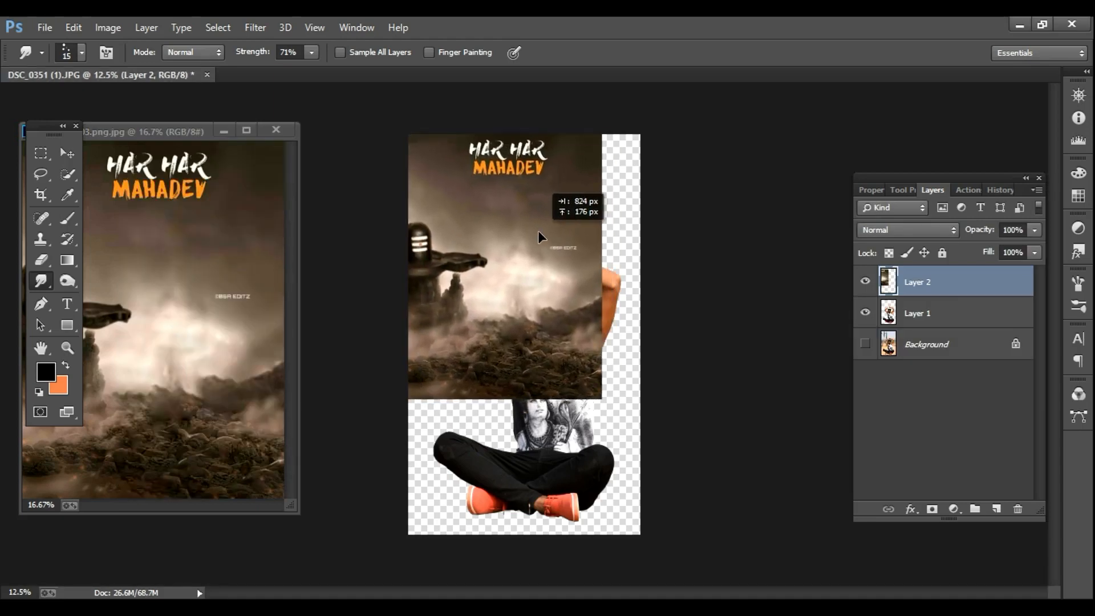
{"action": "key", "text": "ctrl+t"}
{"action": "mouse_move", "coordinate": [603, 402]}
{"action": "left_mouse_down"}
{"action": "mouse_move", "coordinate": [641, 444]}
{"action": "mouse_move", "coordinate": [662, 523]}
{"action": "mouse_move", "coordinate": [681, 539]}
{"action": "left_mouse_up"}
{"action": "key", "text": "Return"}
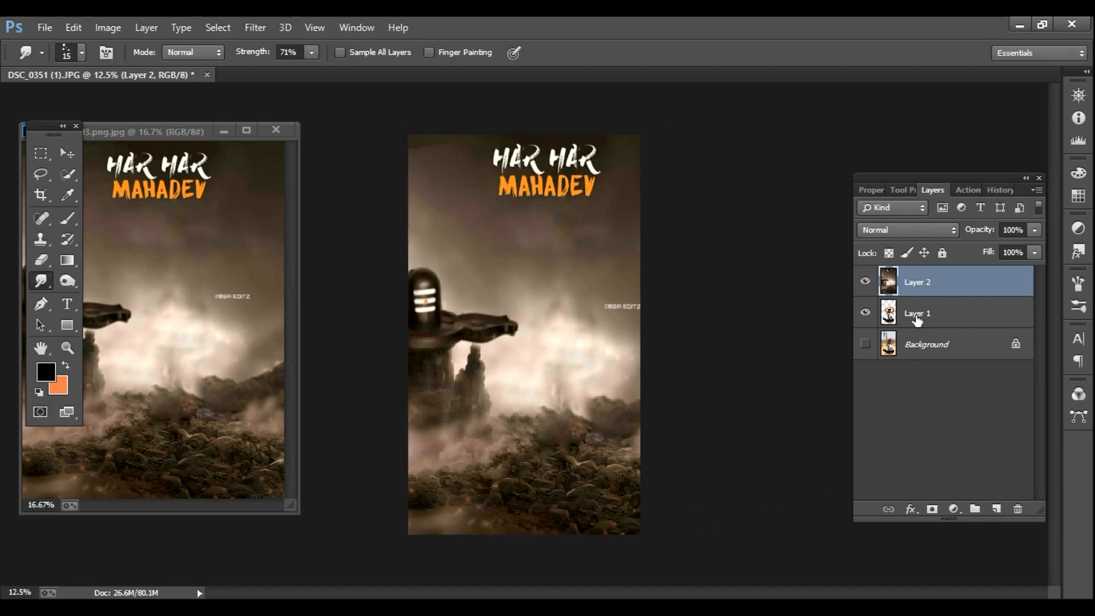
{"action": "left_click", "coordinate": [917, 318]}
{"action": "key", "text": "z"}
{"action": "left_click", "coordinate": [560, 403], "text": "alt"}
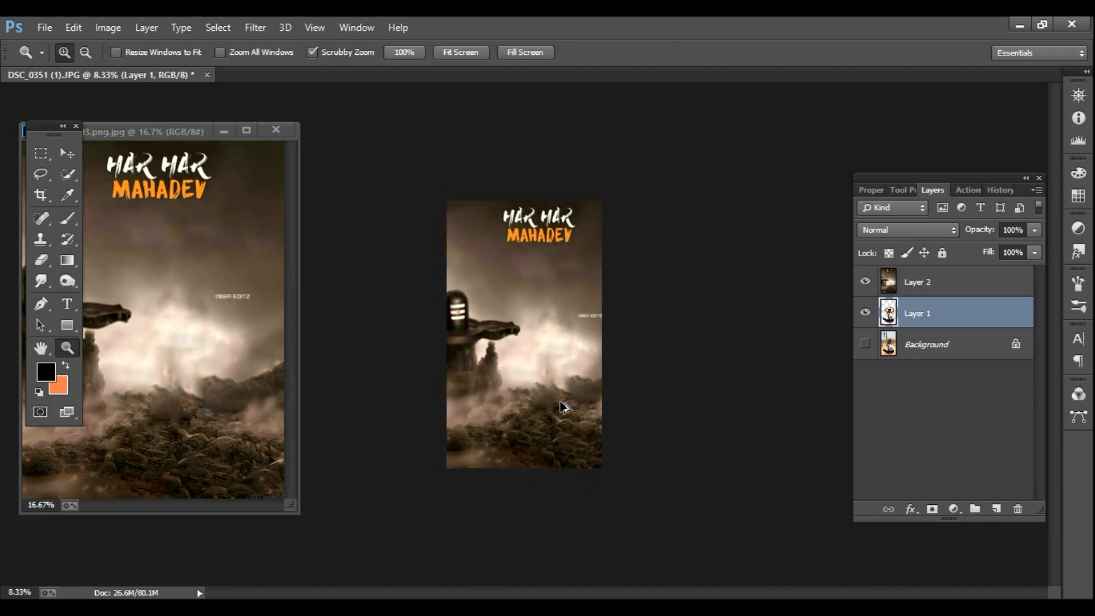
{"action": "key", "text": "ctrl+alt+z"}
{"action": "key", "text": "ctrl+alt+z"}
{"action": "key", "text": "ctrl+alt+z"}
{"action": "key", "text": "c"}
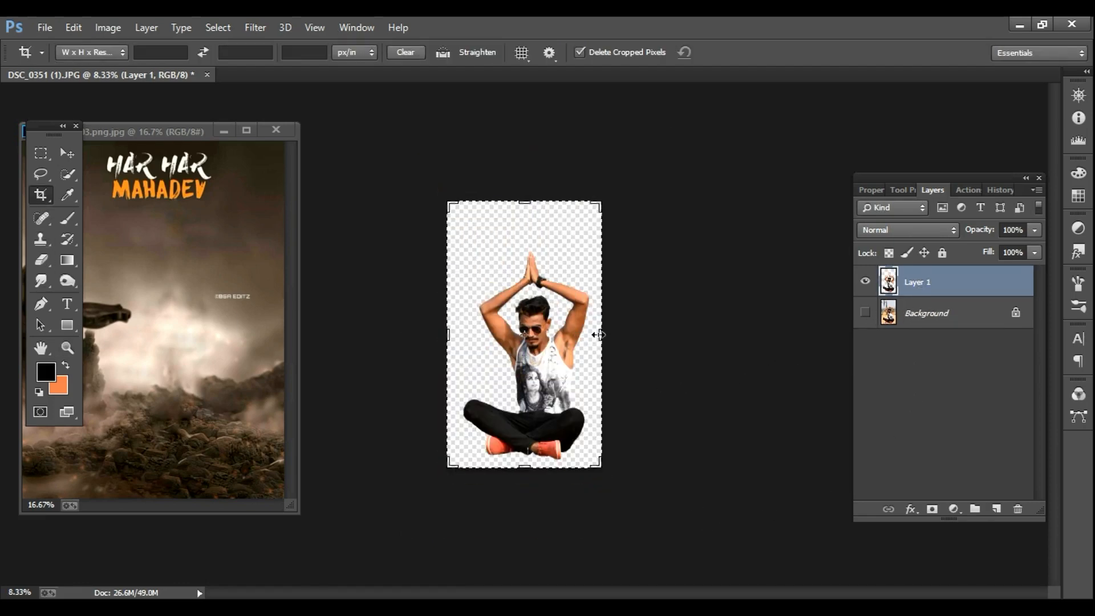
{"action": "left_click_drag", "start_coordinate": [601, 335], "coordinate": [608, 335]}
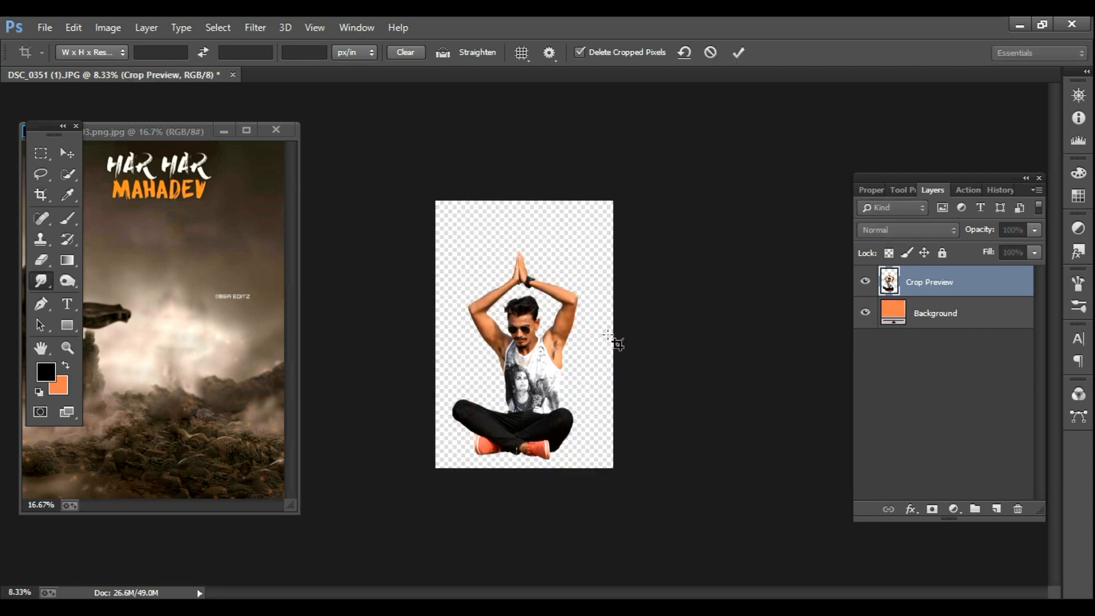
{"action": "left_click", "coordinate": [915, 321]}
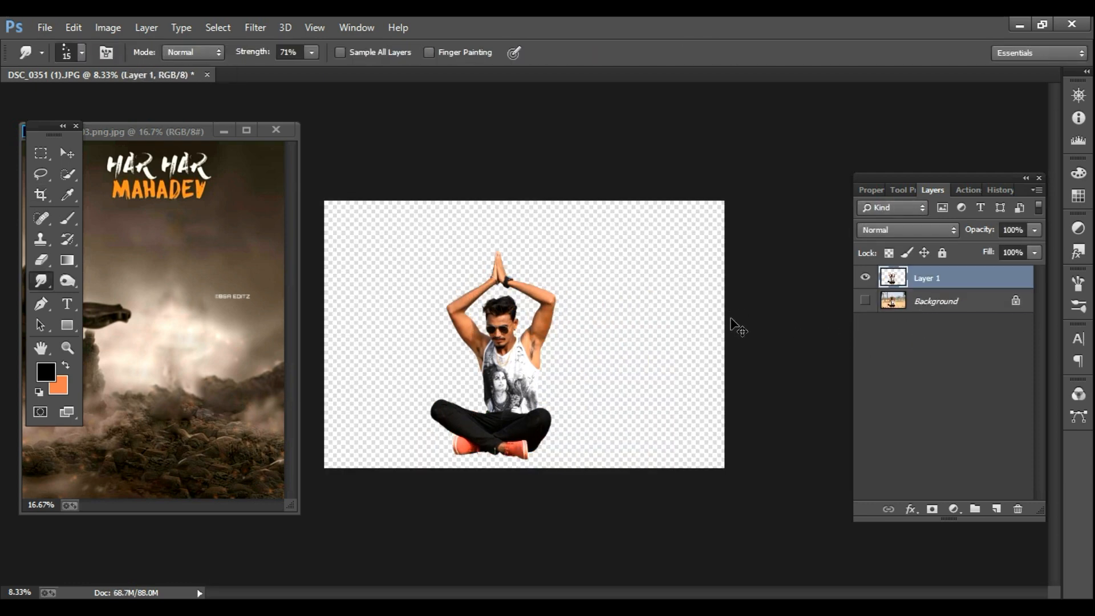
Step: Crop the canvas on both sides to a portrait format about 2900 px wide around the seated man
{"action": "key", "text": "c"}
{"action": "left_click_drag", "start_coordinate": [325, 333], "coordinate": [354, 333]}
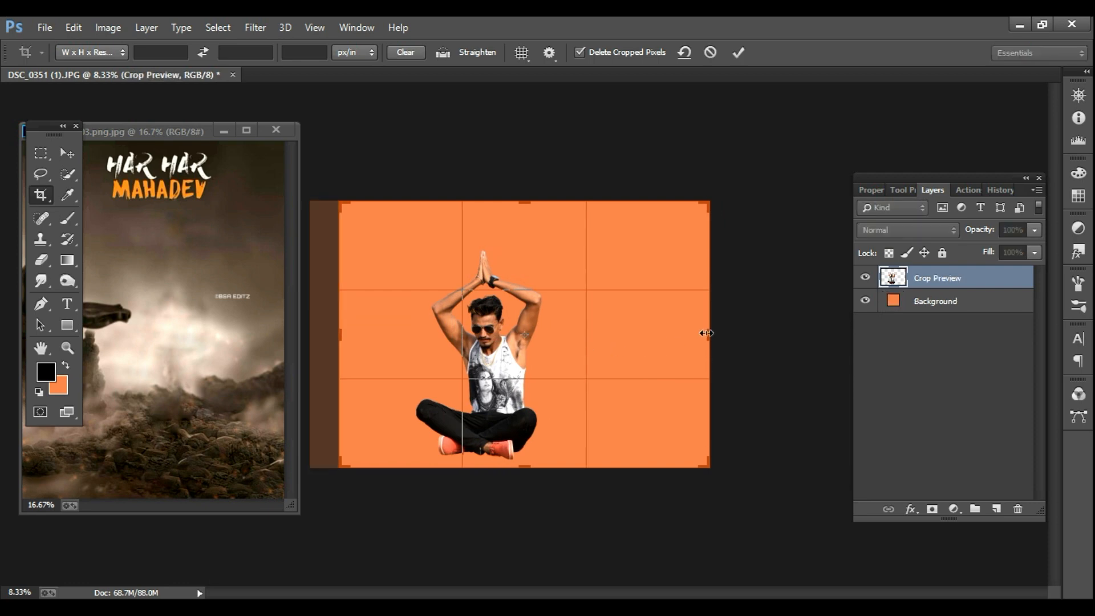
{"action": "left_click_drag", "start_coordinate": [707, 333], "coordinate": [652, 333]}
{"action": "left_click_drag", "start_coordinate": [398, 336], "coordinate": [411, 337]}
{"action": "left_click_drag", "start_coordinate": [639, 341], "coordinate": [630, 340]}
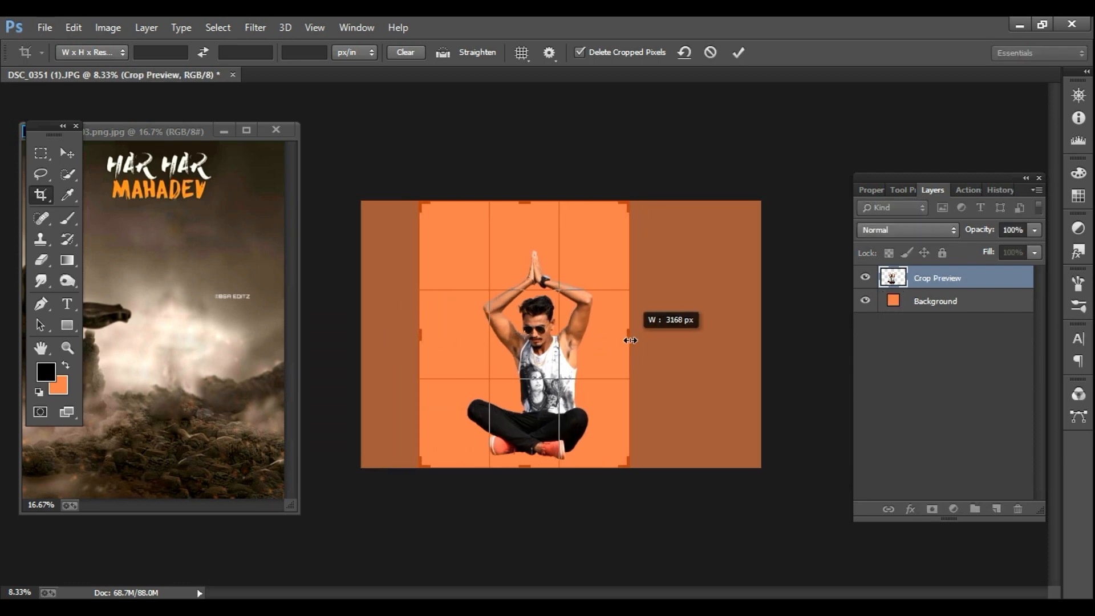
{"action": "left_click_drag", "start_coordinate": [421, 336], "coordinate": [428, 330]}
{"action": "key", "text": "Return"}
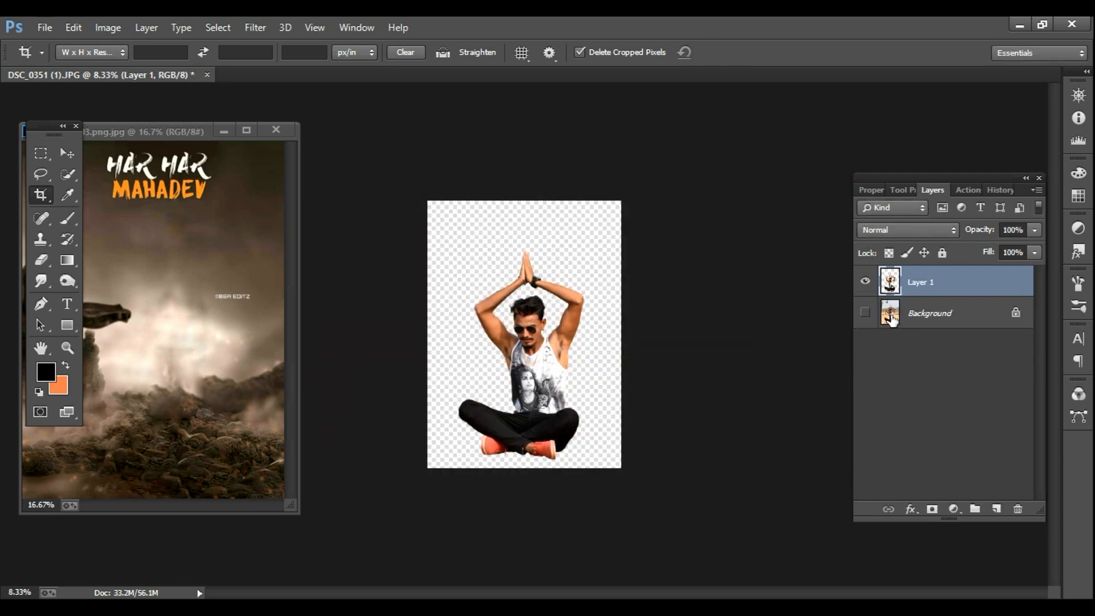
Step: Copy the Har Har Mahadev background into the composition and scale it to fill the whole canvas, 2904 × 4000 px
{"action": "left_click", "coordinate": [185, 191]}
{"action": "key", "text": "v"}
{"action": "left_click_drag", "start_coordinate": [210, 230], "coordinate": [485, 251]}
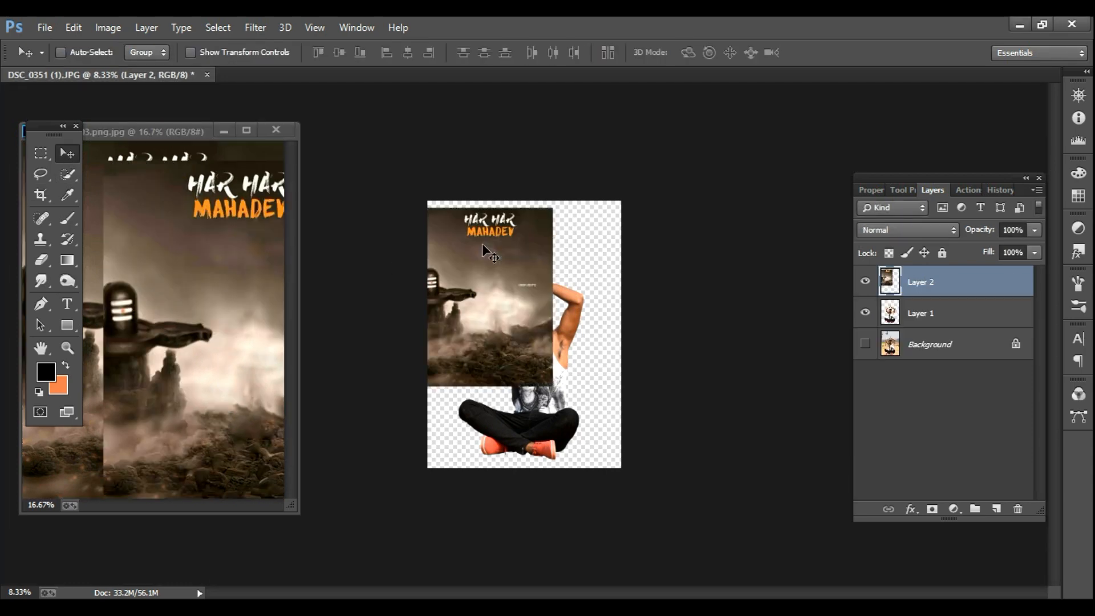
{"action": "key", "text": "ctrl+t"}
{"action": "left_click_drag", "start_coordinate": [552, 386], "coordinate": [618, 467]}
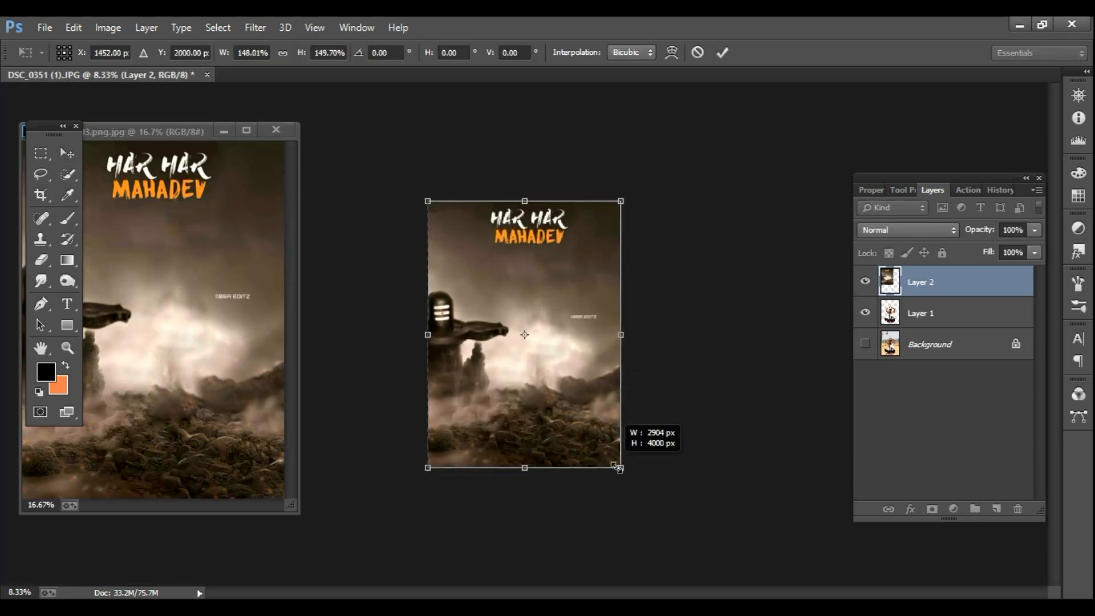
{"action": "key", "text": "Return"}
Step: Cover the ©BSA EDITZ watermark on the background layer with cloned sky using the Clone Stamp tool
{"action": "key", "text": "z"}
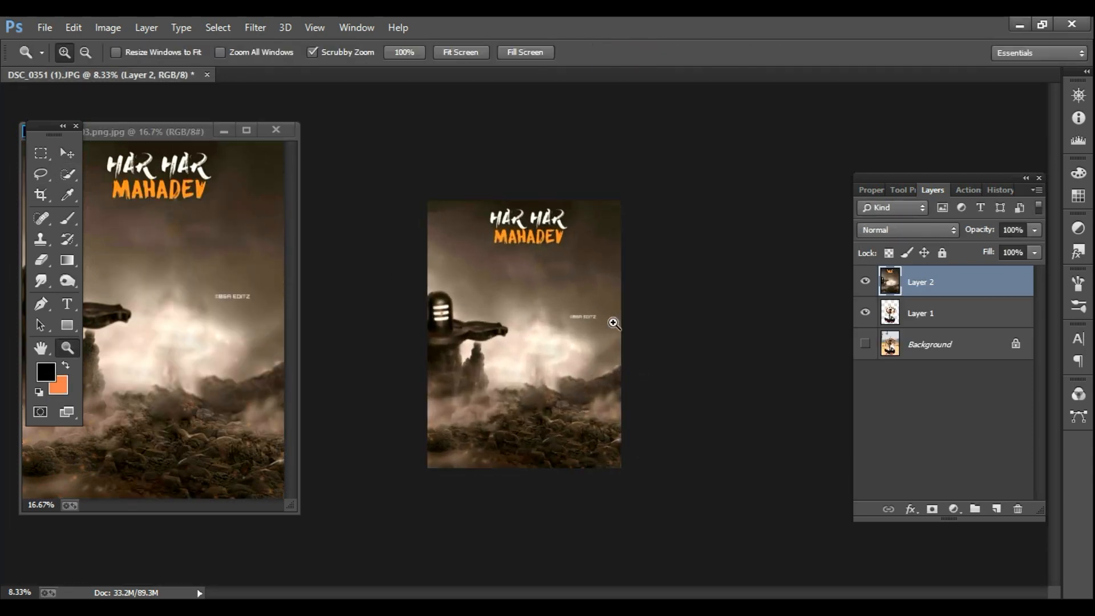
{"action": "left_click", "coordinate": [613, 323]}
{"action": "left_click", "coordinate": [613, 323]}
{"action": "left_click", "coordinate": [613, 324]}
{"action": "left_click", "coordinate": [613, 323]}
{"action": "left_click", "coordinate": [43, 244]}
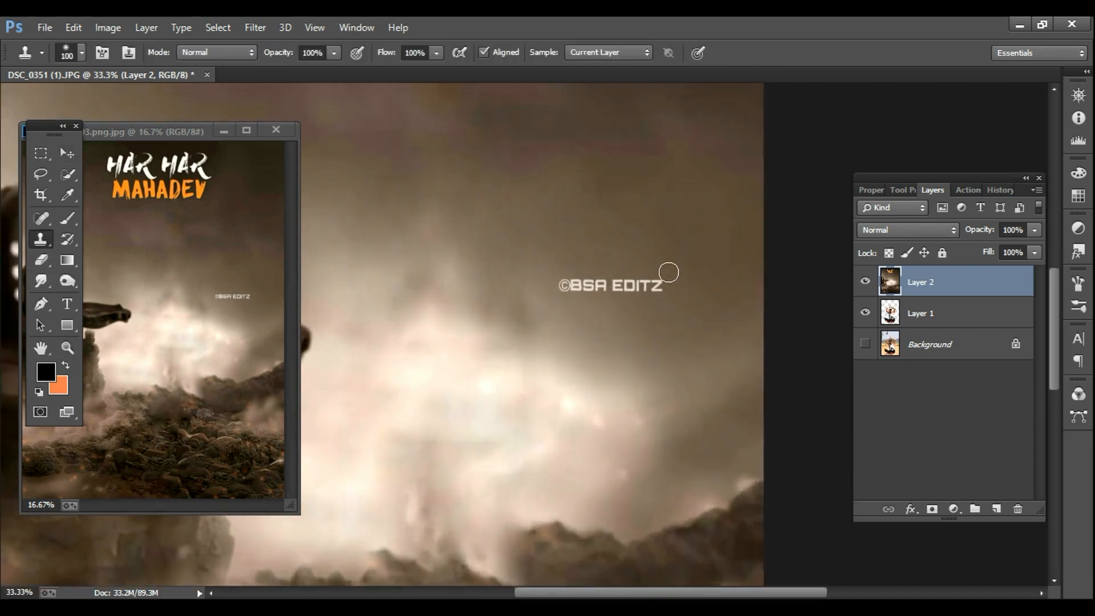
{"action": "left_click_drag", "start_coordinate": [557, 277], "coordinate": [582, 284]}
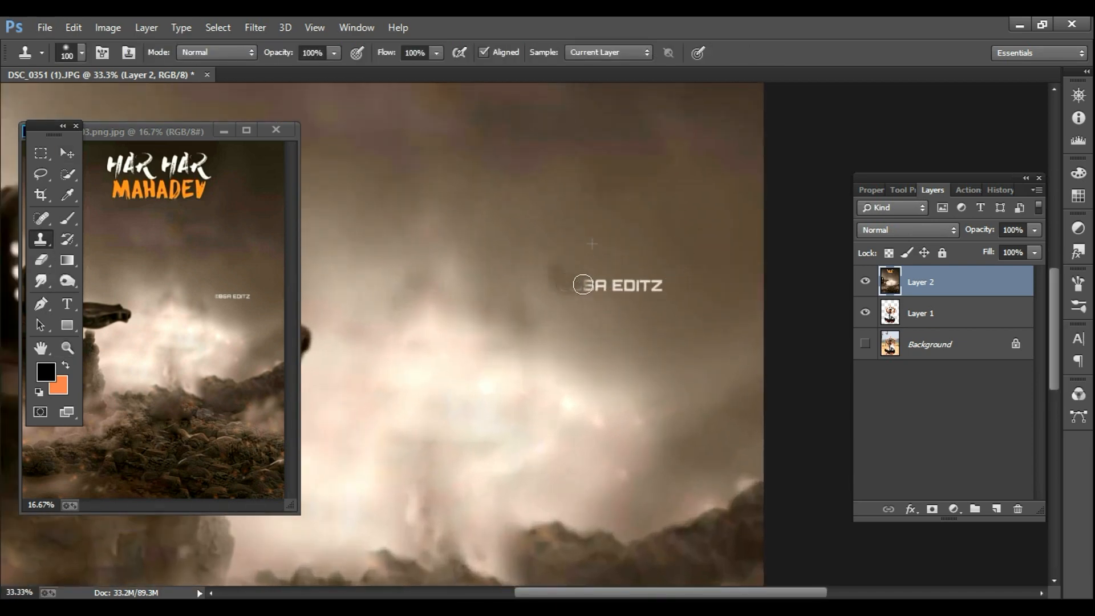
Step: Blend the retouched watermark area with a soft 104 px Smudge brush and a 300 px Spot Healing Brush
{"action": "left_click", "coordinate": [41, 280]}
{"action": "right_click", "coordinate": [660, 292]}
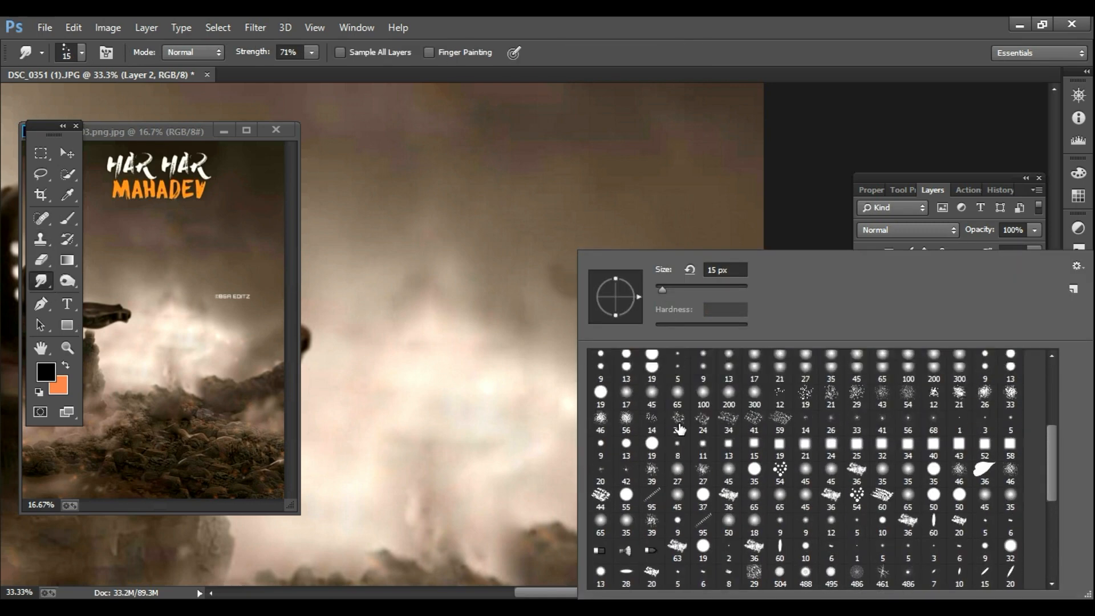
{"action": "left_click_drag", "start_coordinate": [560, 273], "coordinate": [654, 298]}
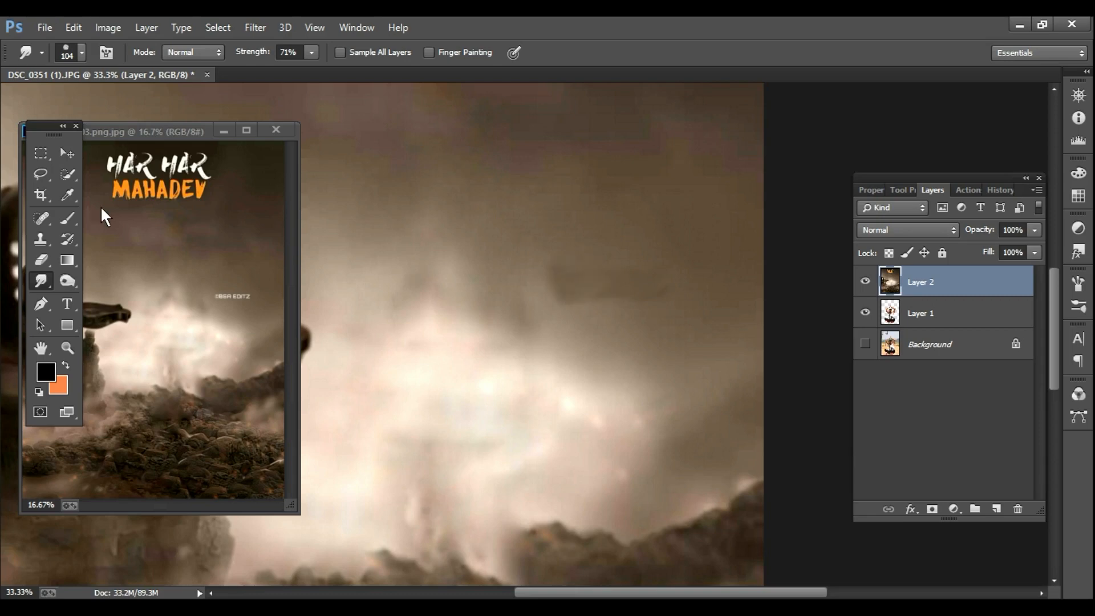
{"action": "key", "text": "j"}
{"action": "left_click_drag", "start_coordinate": [642, 294], "coordinate": [565, 281]}
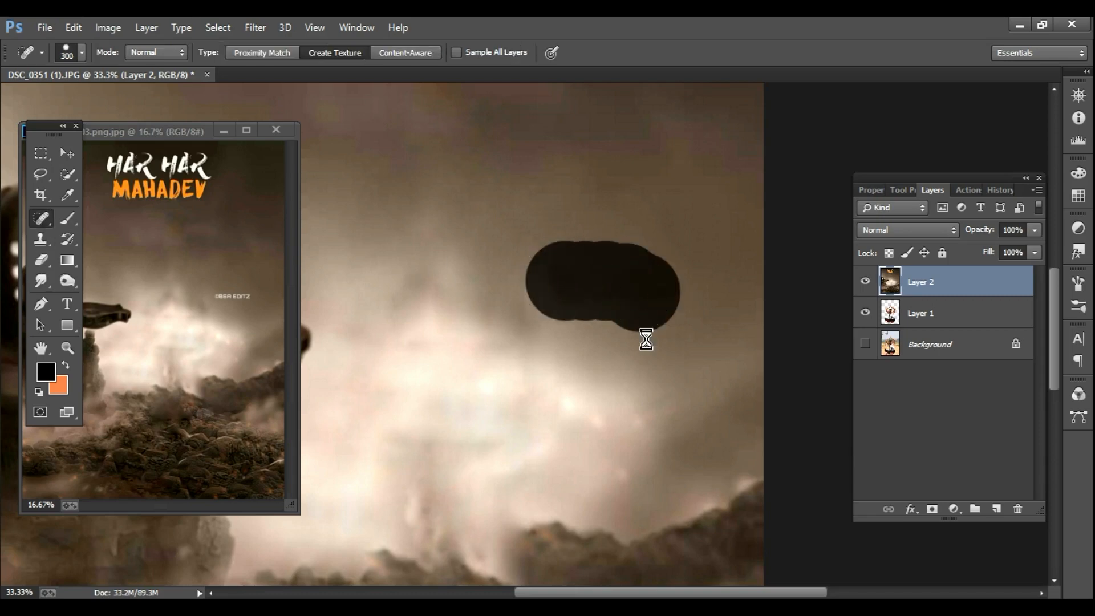
Step: Move the seated man's layer above the background layer
{"action": "key", "text": "z"}
{"action": "key", "text": "ctrl+minus"}
{"action": "key", "text": "ctrl+minus"}
{"action": "key", "text": "ctrl+minus"}
{"action": "key", "text": "ctrl+minus"}
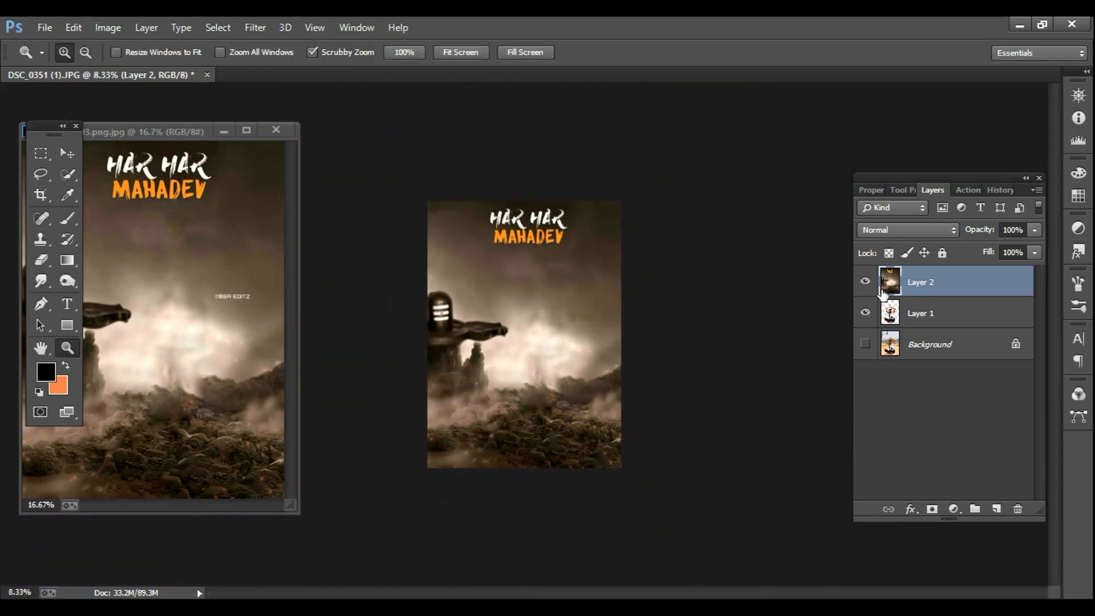
{"action": "left_click_drag", "start_coordinate": [884, 312], "coordinate": [931, 283]}
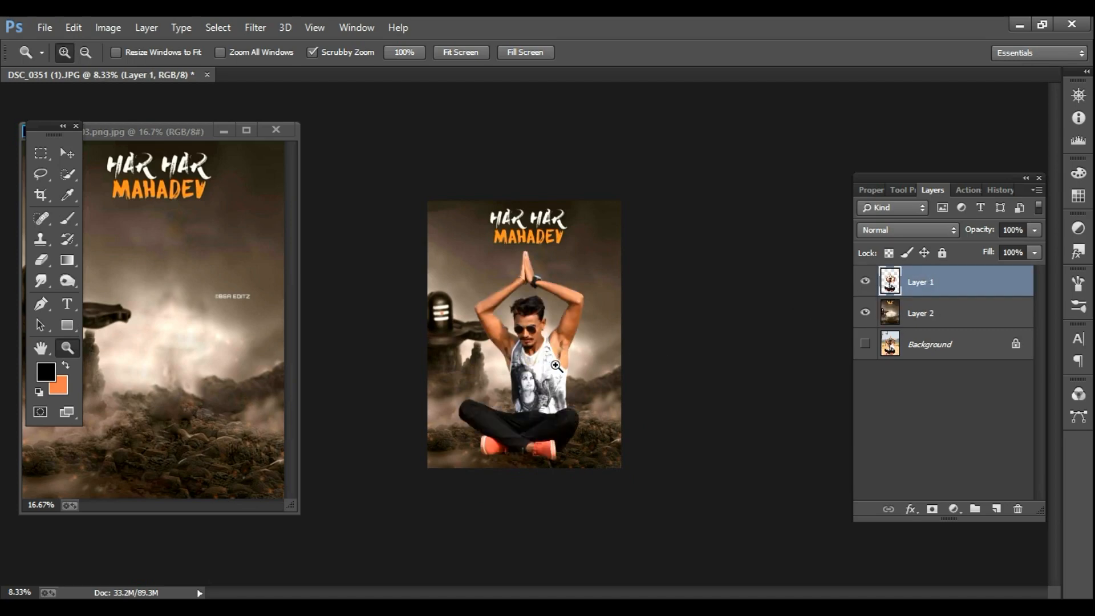
Step: Scale the seated man down to roughly 90% and position him on the rocks below the title
{"action": "key", "text": "ctrl+t"}
{"action": "left_click_drag", "start_coordinate": [459, 250], "coordinate": [469, 265]}
{"action": "left_click_drag", "start_coordinate": [547, 372], "coordinate": [545, 357]}
{"action": "left_click_drag", "start_coordinate": [467, 251], "coordinate": [468, 259]}
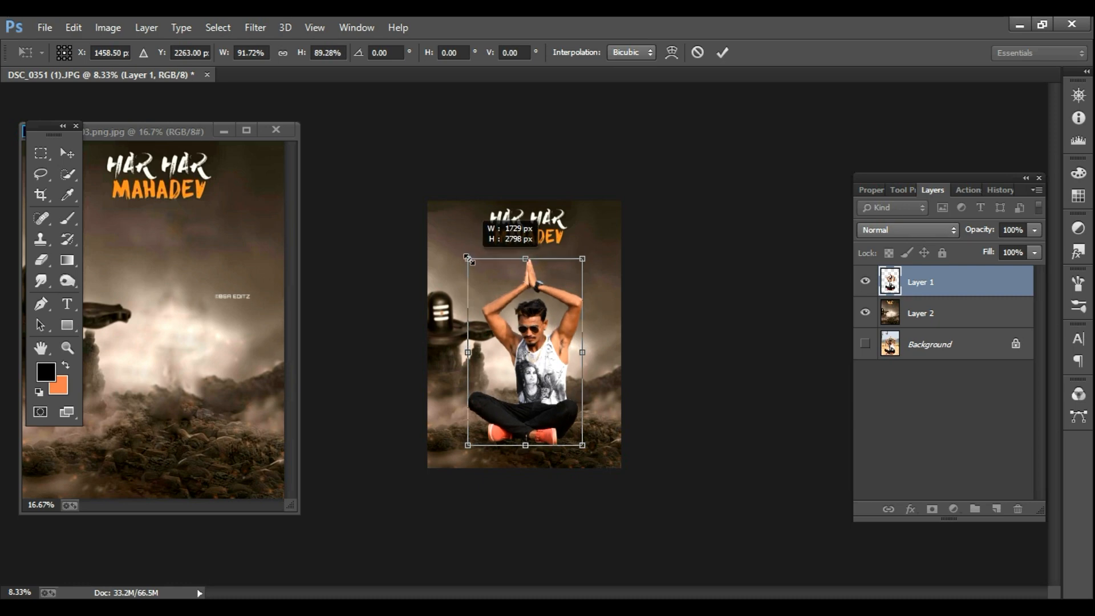
{"action": "left_click_drag", "start_coordinate": [583, 445], "coordinate": [576, 443]}
{"action": "left_click_drag", "start_coordinate": [547, 401], "coordinate": [552, 398]}
{"action": "key", "text": "Return"}
Step: Bring the golden altar from BSA Editz 04.png into the composition as a new layer
{"action": "key", "text": "ctrl+space"}
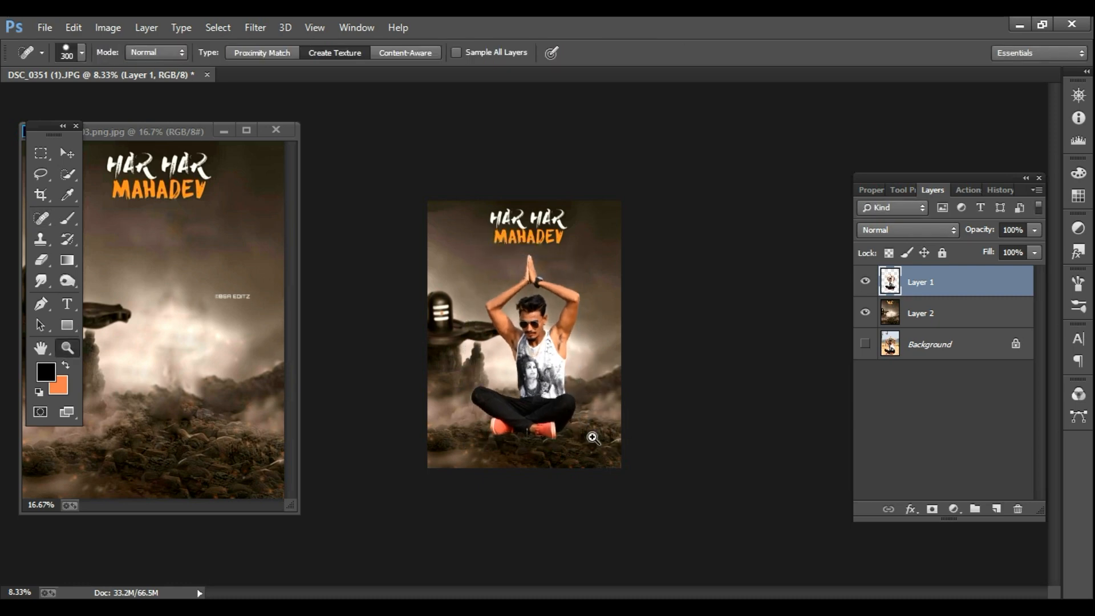
{"action": "left_click", "coordinate": [530, 363]}
{"action": "scroll", "coordinate": [531, 364], "scroll_direction": "up", "scroll_amount": 2}
{"action": "scroll", "coordinate": [531, 364], "scroll_direction": "down", "scroll_amount": 3}
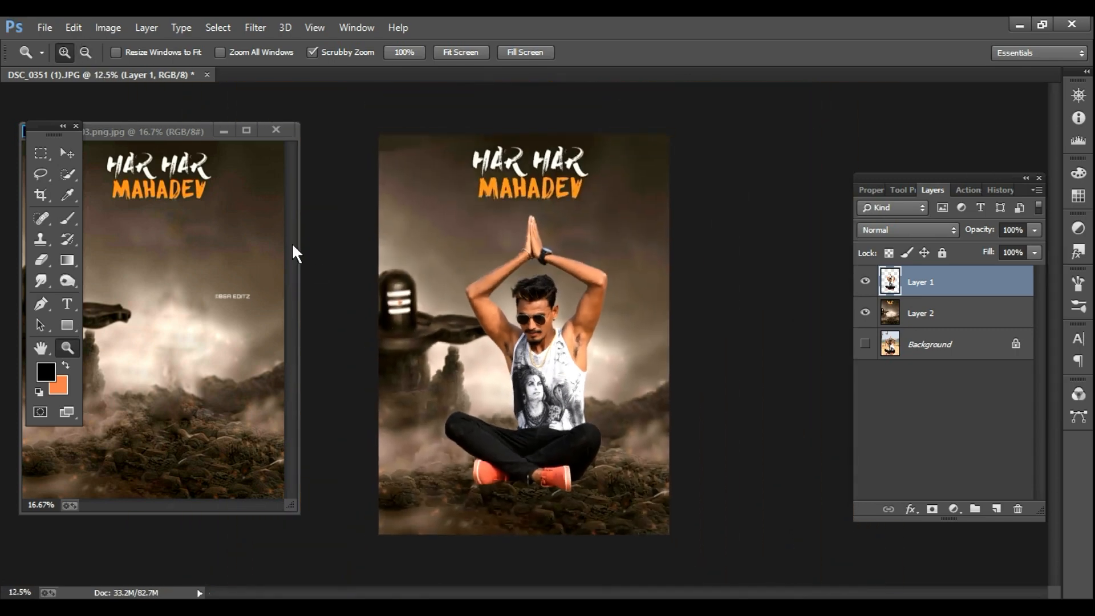
{"action": "left_click", "coordinate": [269, 131]}
{"action": "mouse_move", "coordinate": [477, 604]}
{"action": "left_click", "coordinate": [477, 559]}
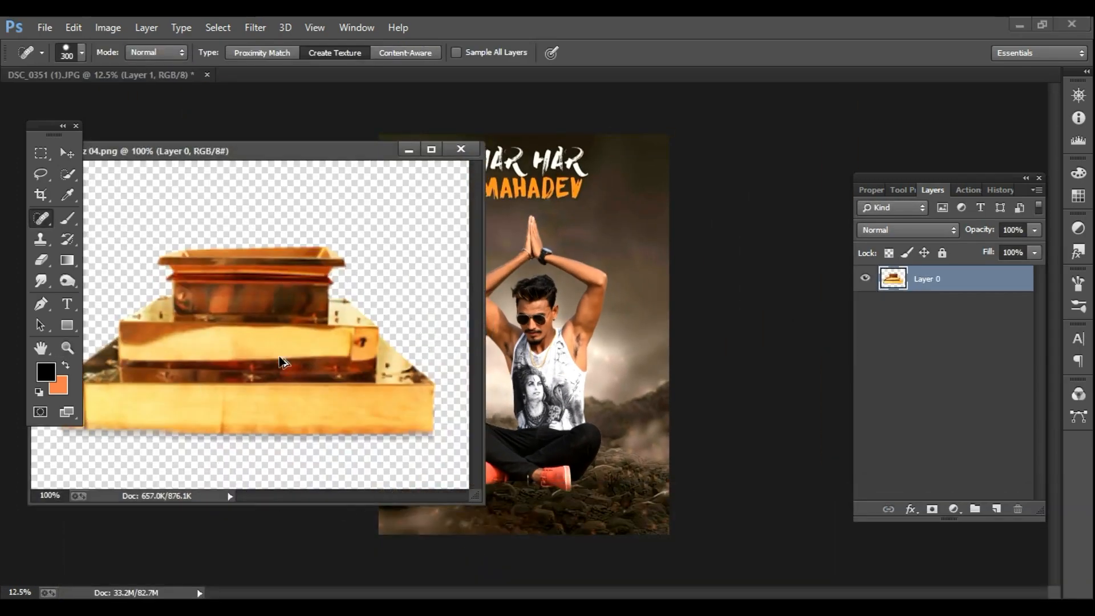
{"action": "left_click_drag", "start_coordinate": [280, 357], "coordinate": [699, 536]}
{"action": "left_click", "coordinate": [409, 149]}
Step: Enlarge the golden altar to a little over three times its size and place it in front of the man's crossed legs
{"action": "key", "text": "ctrl+t"}
{"action": "left_click_drag", "start_coordinate": [632, 515], "coordinate": [542, 516]}
{"action": "left_click_drag", "start_coordinate": [435, 533], "coordinate": [453, 518]}
{"action": "left_click_drag", "start_coordinate": [540, 480], "coordinate": [537, 482]}
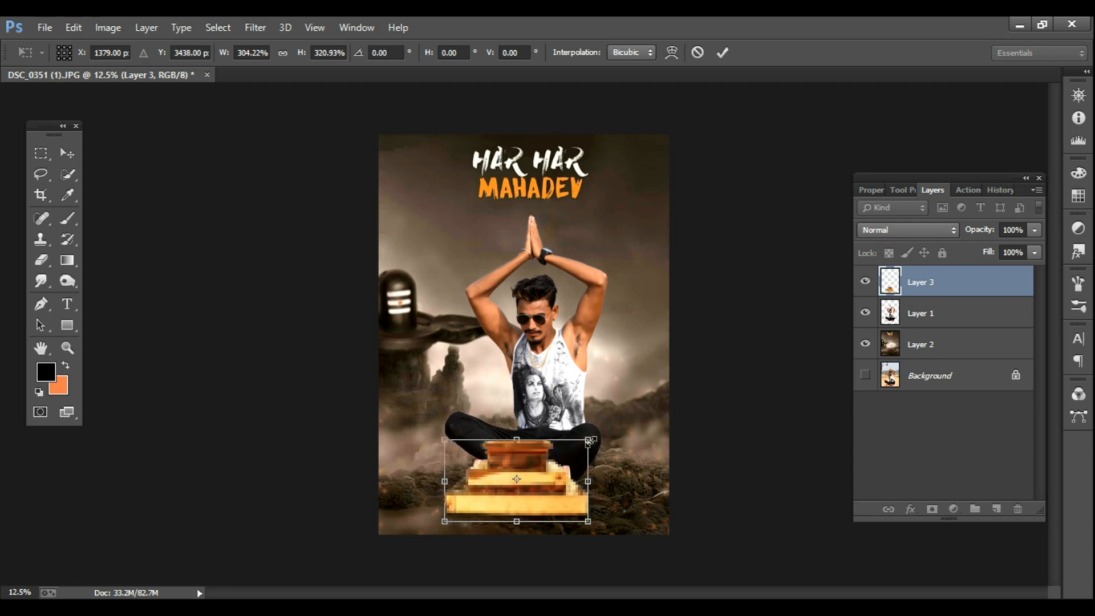
{"action": "left_click_drag", "start_coordinate": [591, 441], "coordinate": [594, 438]}
{"action": "key", "text": "Return"}
{"action": "key", "text": "j"}
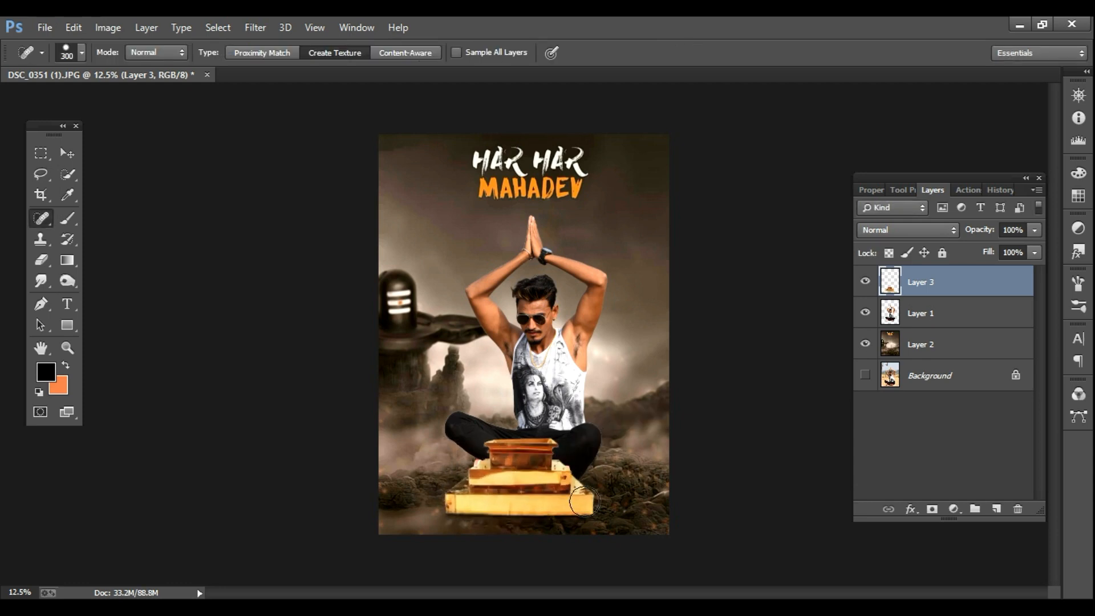
Step: Add the red-ribboned trident from BSA Editz 01.png to the lower-right corner of the composition, scaled to about 103.5%
{"action": "mouse_move", "coordinate": [319, 608]}
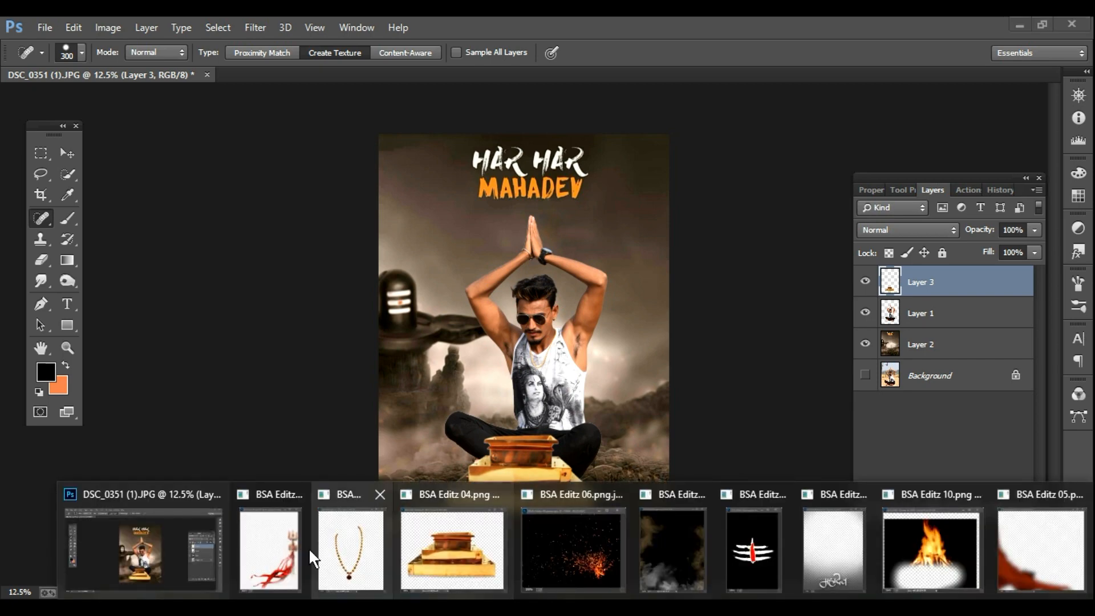
{"action": "left_click", "coordinate": [268, 553]}
{"action": "left_click_drag", "start_coordinate": [223, 329], "coordinate": [627, 410]}
{"action": "key", "text": "ctrl+t"}
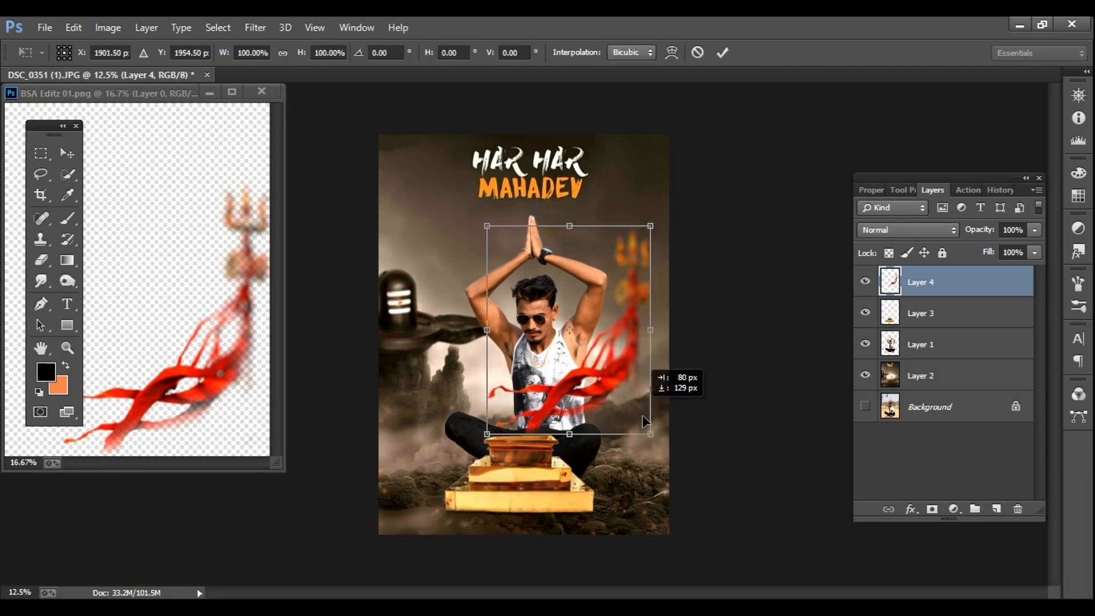
{"action": "left_click_drag", "start_coordinate": [650, 371], "coordinate": [669, 482]}
{"action": "left_click_drag", "start_coordinate": [669, 539], "coordinate": [677, 547]}
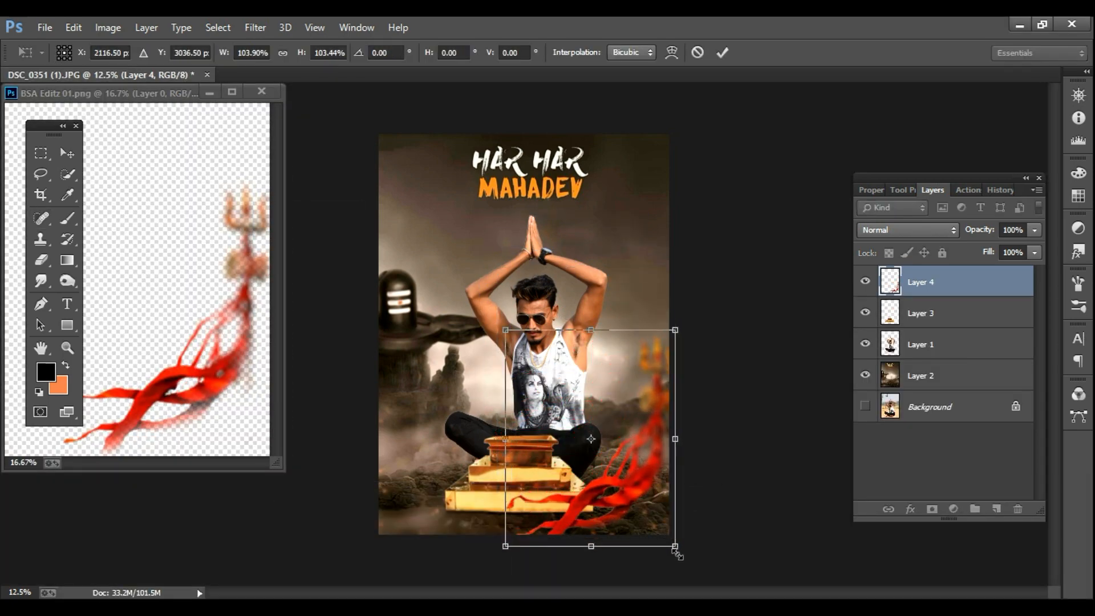
{"action": "key", "text": "Return"}
{"action": "key", "text": "j"}
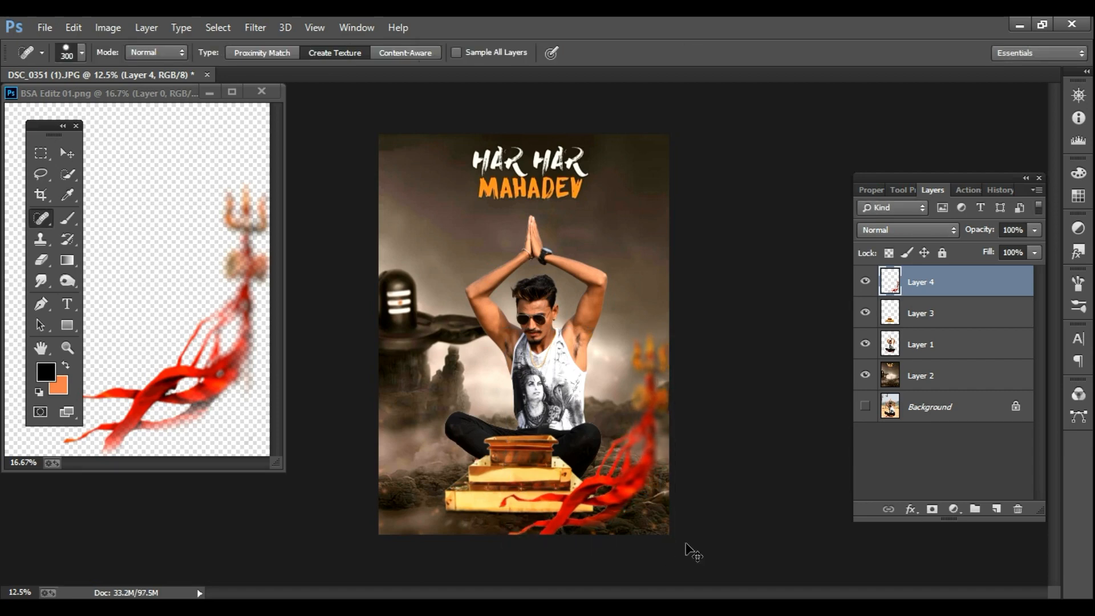
Step: Add the bead necklace from BSA Editz 02.png over the man's chest
{"action": "mouse_move", "coordinate": [513, 610]}
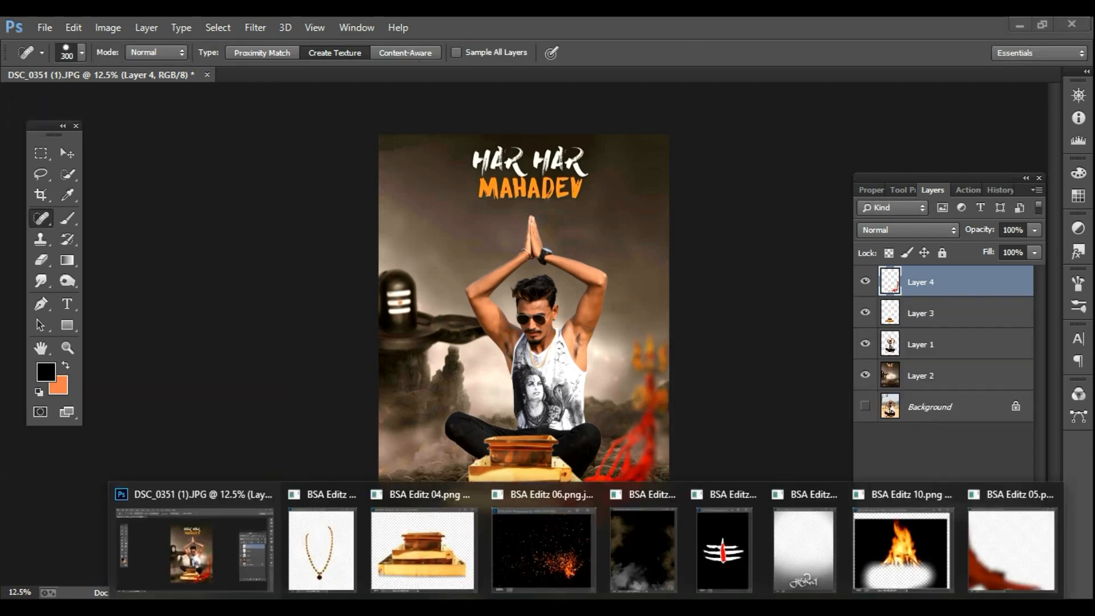
{"action": "left_click", "coordinate": [325, 547]}
{"action": "mouse_move", "coordinate": [206, 389]}
{"action": "left_mouse_down"}
{"action": "mouse_move", "coordinate": [537, 356]}
{"action": "mouse_move", "coordinate": [577, 436]}
{"action": "left_mouse_up"}
{"action": "key", "text": "z"}
{"action": "triple_click", "coordinate": [543, 349]}
{"action": "left_click", "coordinate": [544, 351]}
{"action": "key", "text": "ctrl+space"}
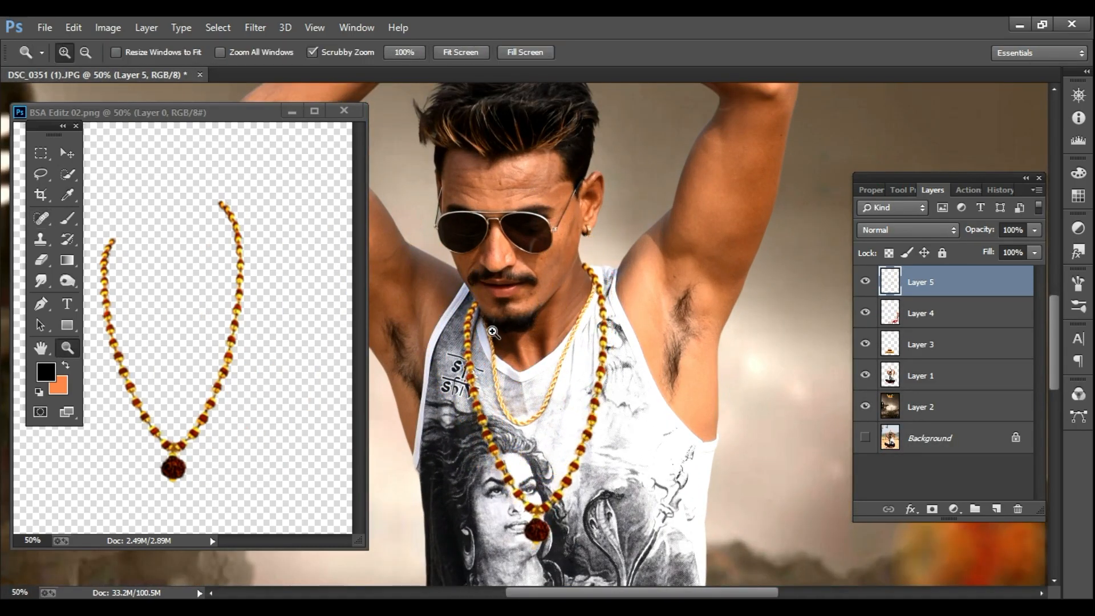
{"action": "triple_click", "coordinate": [490, 328]}
{"action": "left_click", "coordinate": [45, 262]}
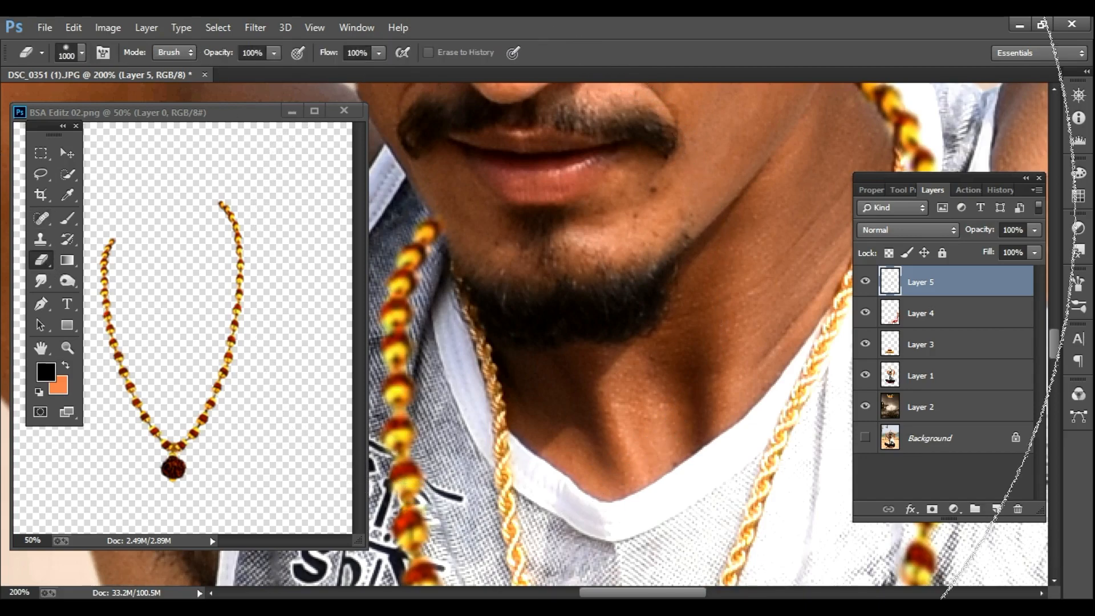
{"action": "key", "text": "p"}
{"action": "key", "text": "e"}
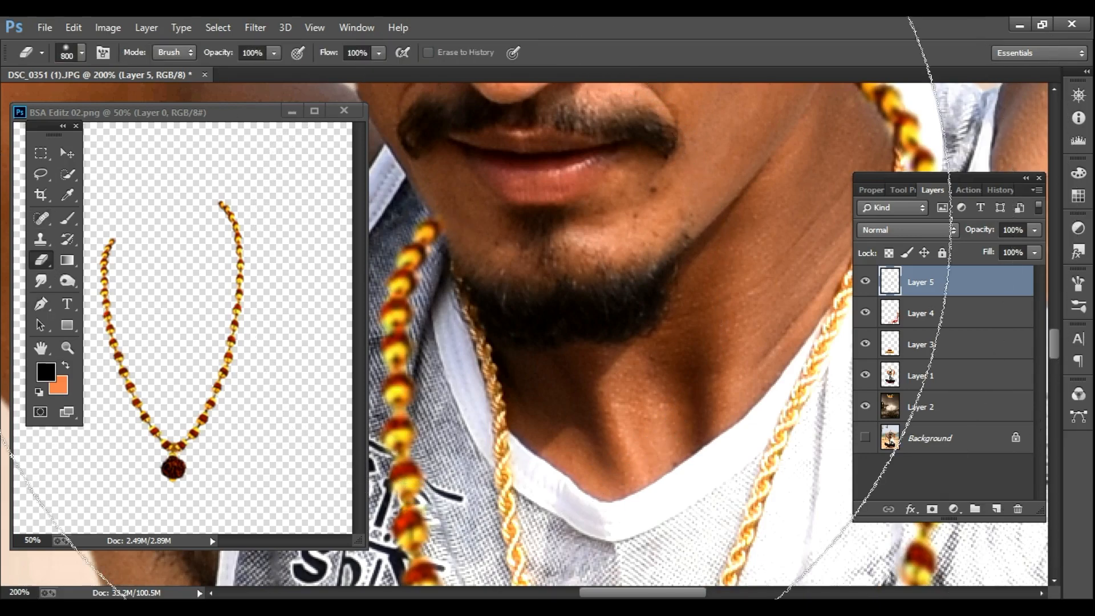
{"action": "key", "text": "bracketleft"}
{"action": "key", "text": "bracketleft"}
{"action": "key", "text": "bracketleft"}
{"action": "key", "text": "bracketleft"}
{"action": "key", "text": "bracketleft"}
{"action": "key", "text": "bracketleft"}
Step: Shorten and slightly skew the bead necklace so it hangs from the man's neck over his chest
{"action": "key", "text": "alt+space"}
{"action": "left_click", "coordinate": [461, 225], "text": "alt"}
{"action": "left_click", "coordinate": [461, 225], "text": "alt"}
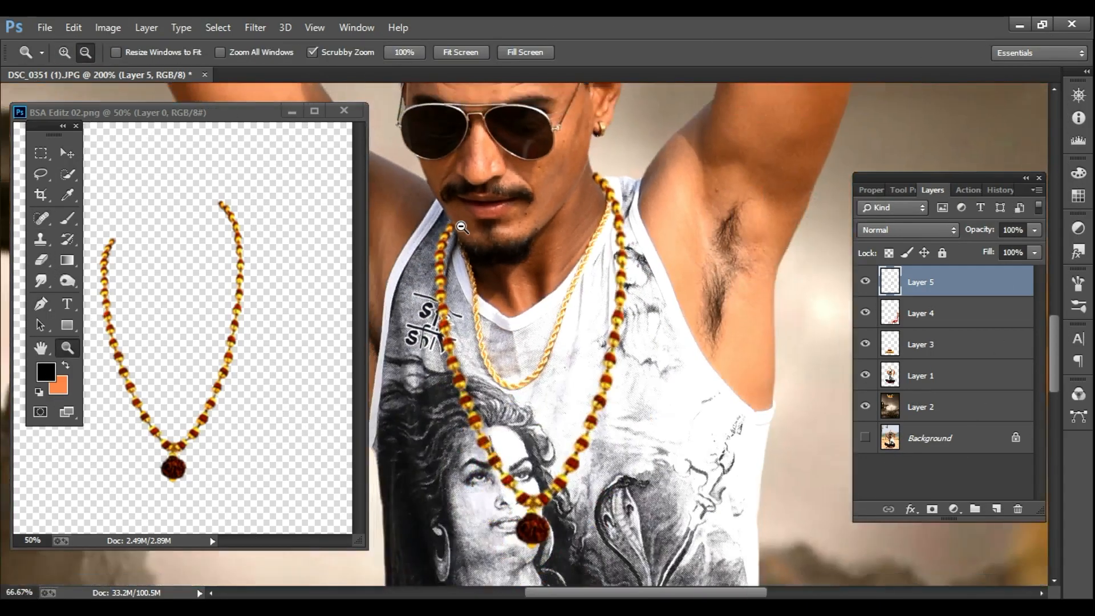
{"action": "left_click", "coordinate": [460, 226], "text": "alt"}
{"action": "left_click", "coordinate": [461, 226], "text": "alt"}
{"action": "key", "text": "ctrl+t"}
{"action": "left_click_drag", "start_coordinate": [548, 389], "coordinate": [540, 372]}
{"action": "left_click_drag", "start_coordinate": [544, 200], "coordinate": [546, 195]}
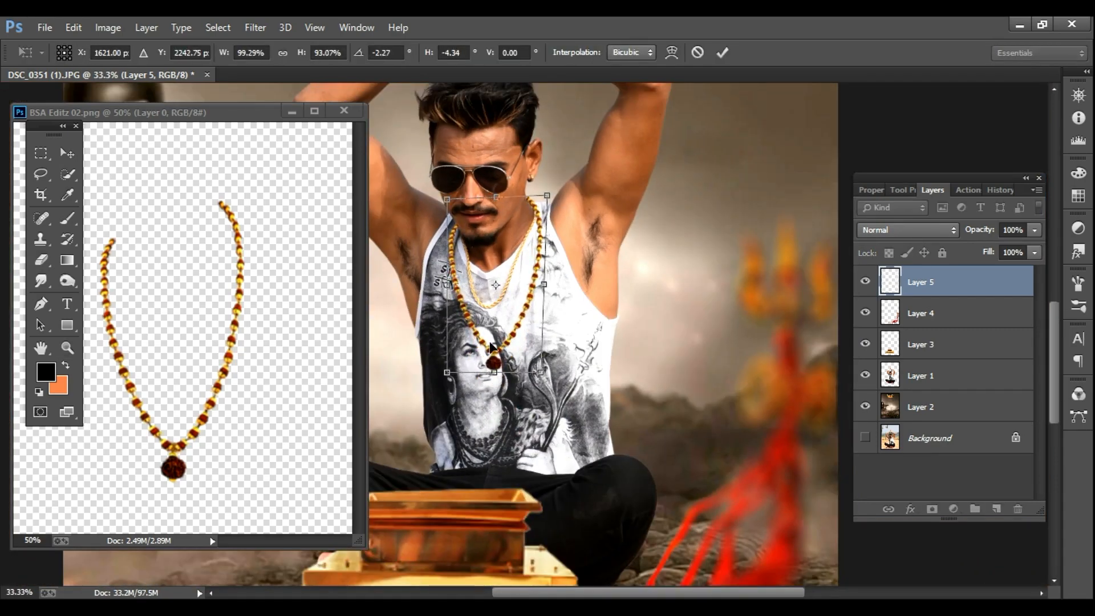
{"action": "left_click_drag", "start_coordinate": [541, 373], "coordinate": [532, 361]}
{"action": "left_click_drag", "start_coordinate": [447, 373], "coordinate": [456, 357]}
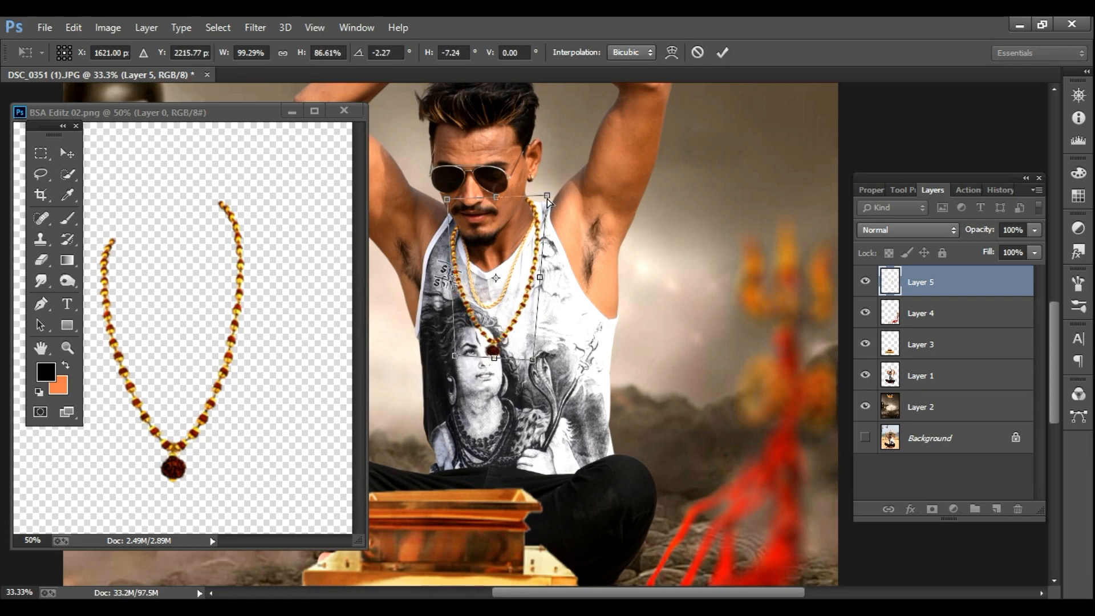
{"action": "mouse_move", "coordinate": [547, 195]}
{"action": "left_mouse_down"}
{"action": "mouse_move", "coordinate": [526, 336]}
{"action": "mouse_move", "coordinate": [537, 349]}
{"action": "mouse_move", "coordinate": [562, 323]}
{"action": "left_mouse_up"}
{"action": "key", "text": "Return"}
Step: Examine both ends of the bead necklace and its pendant against the man's neck and shirt
{"action": "left_click", "coordinate": [535, 221], "text": "ctrl"}
{"action": "left_click", "coordinate": [535, 221], "text": "ctrl"}
{"action": "left_click", "coordinate": [535, 221], "text": "ctrl"}
{"action": "left_click", "coordinate": [535, 220], "text": "ctrl"}
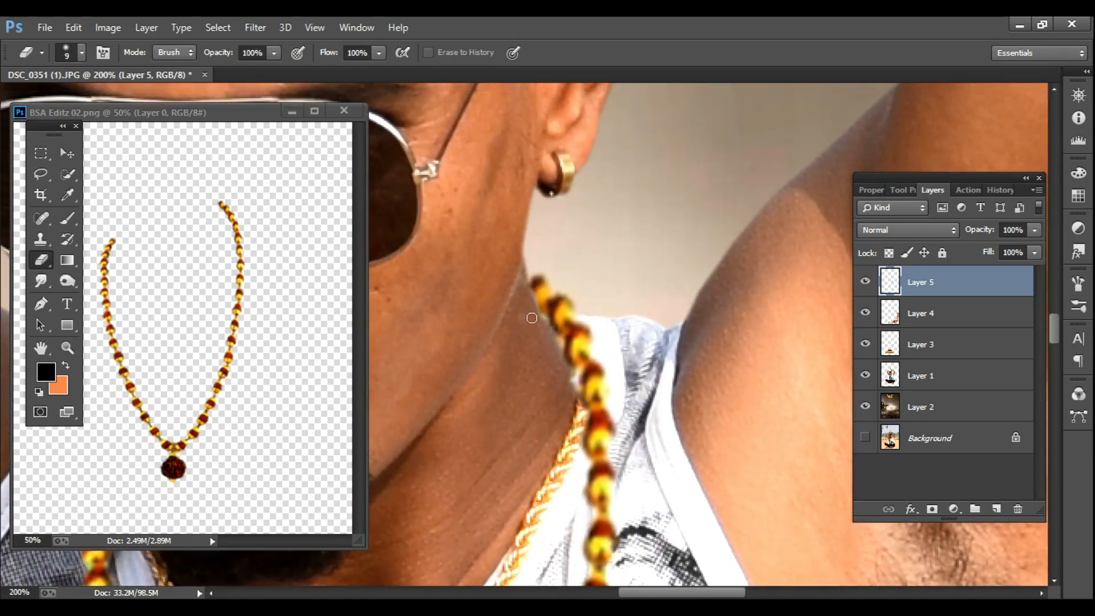
{"action": "left_click_drag", "start_coordinate": [475, 418], "coordinate": [598, 411]}
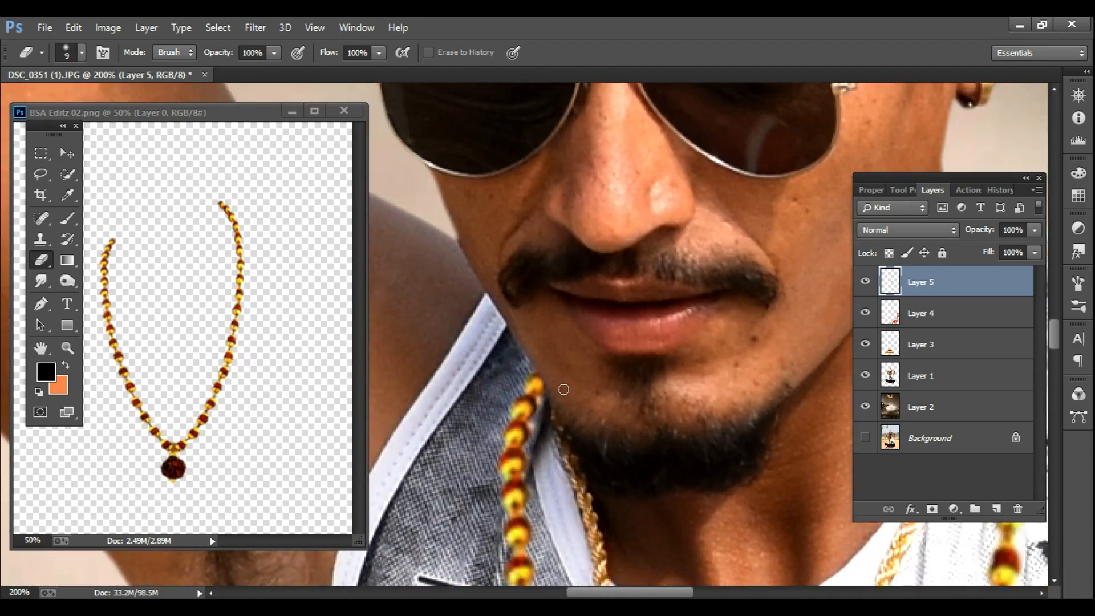
{"action": "key", "text": "z"}
{"action": "left_click", "coordinate": [564, 389], "text": "alt"}
{"action": "left_click", "coordinate": [563, 389], "text": "alt"}
{"action": "left_click", "coordinate": [565, 390], "text": "alt"}
{"action": "left_click", "coordinate": [564, 391], "text": "alt"}
{"action": "left_click", "coordinate": [565, 391], "text": "alt"}
{"action": "left_click", "coordinate": [586, 490], "text": "alt"}
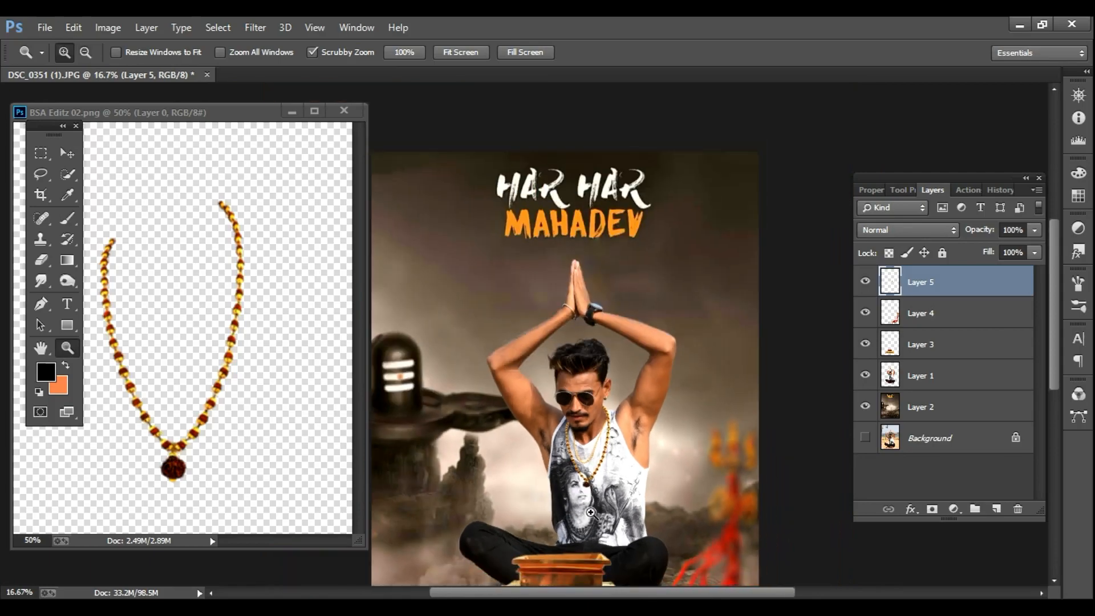
{"action": "left_click", "coordinate": [598, 496]}
{"action": "key", "text": "e"}
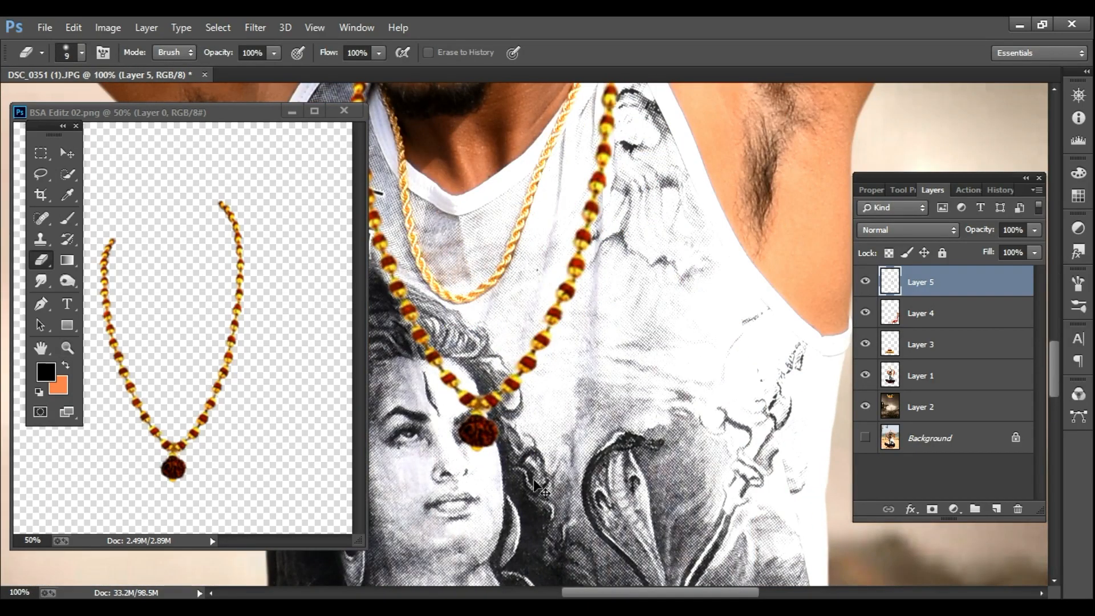
Step: Scale the bead necklace to about 95% in width and height with a vertical skew of about -2.4°
{"action": "key", "text": "z"}
{"action": "left_click", "coordinate": [536, 488], "text": "alt"}
{"action": "key", "text": "ctrl+t"}
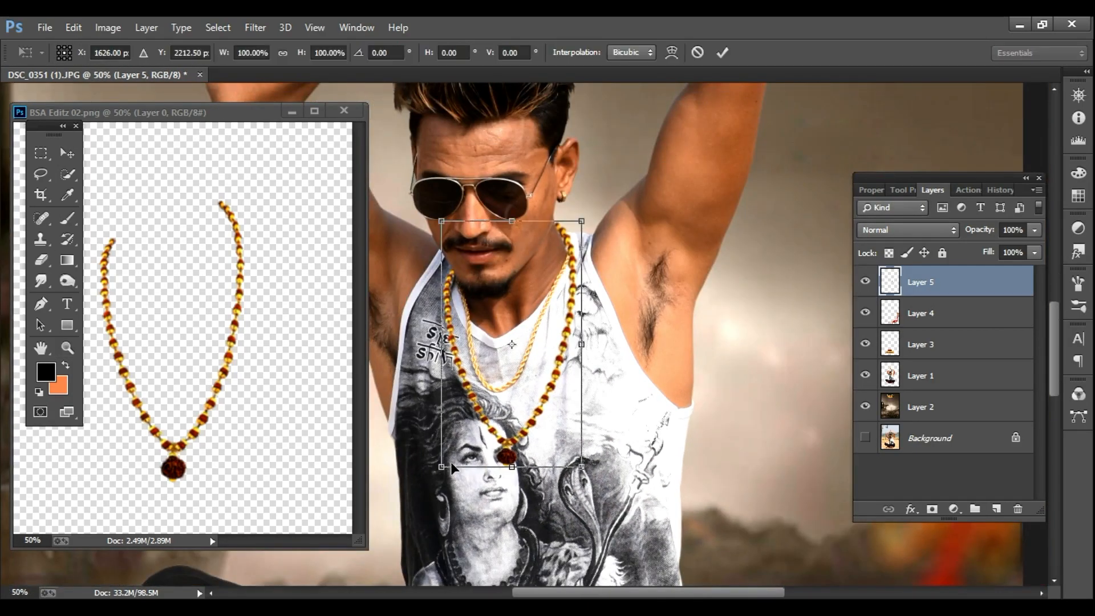
{"action": "mouse_move", "coordinate": [452, 464]}
{"action": "left_mouse_down"}
{"action": "mouse_move", "coordinate": [456, 440]}
{"action": "mouse_move", "coordinate": [461, 451]}
{"action": "left_mouse_up"}
{"action": "left_click_drag", "start_coordinate": [578, 341], "coordinate": [575, 341]}
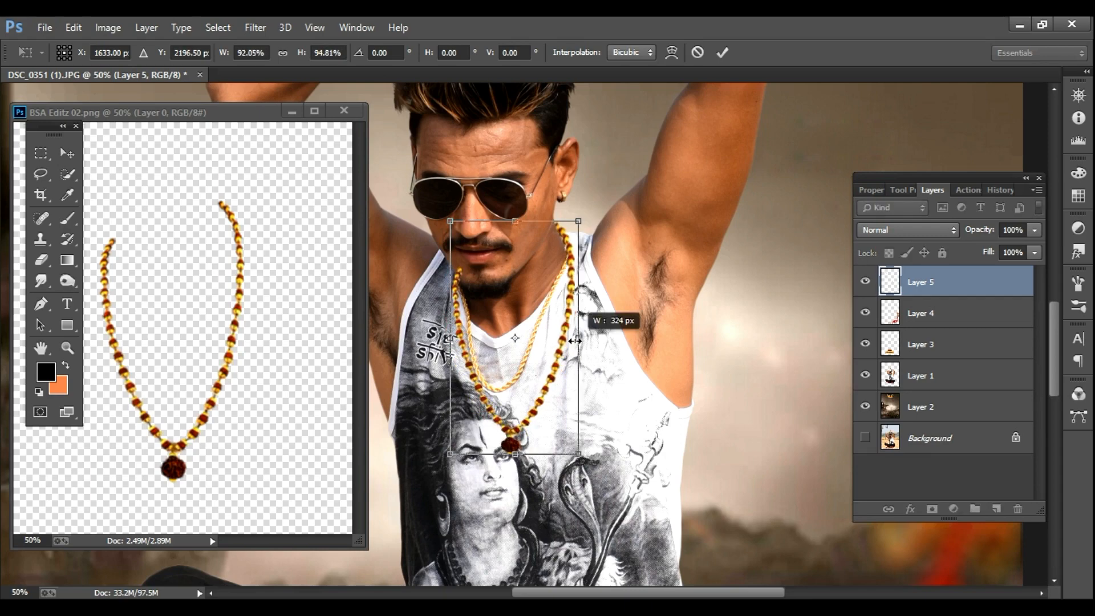
{"action": "left_click_drag", "start_coordinate": [450, 221], "coordinate": [445, 227]}
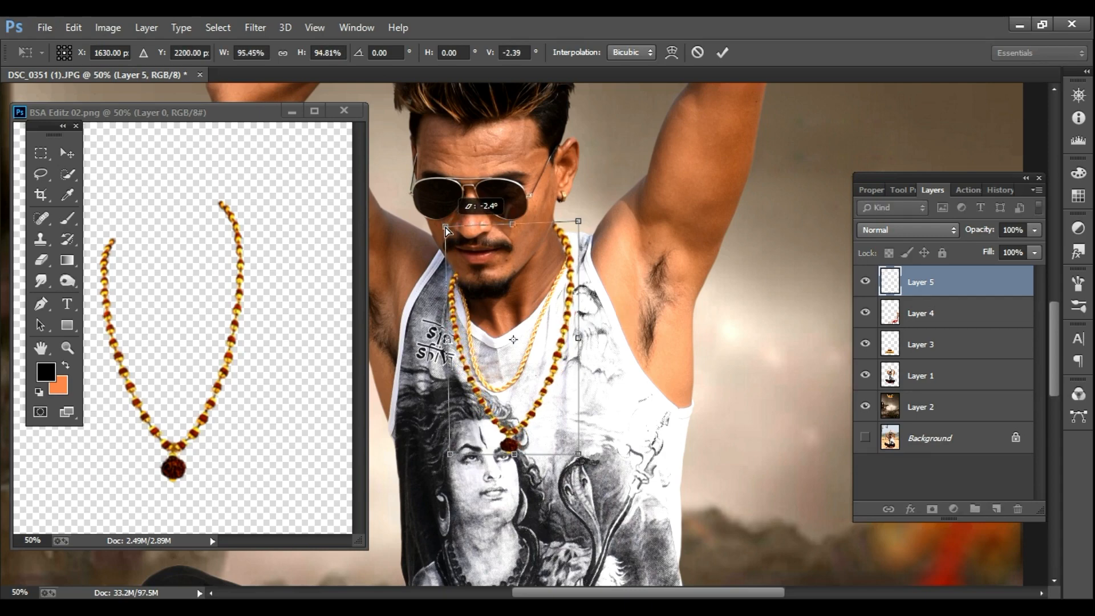
{"action": "key", "text": "Return"}
Step: Erase the excess tip of the bead necklace beside the jaw, below the earring
{"action": "key", "text": "z"}
{"action": "left_click", "coordinate": [525, 237]}
{"action": "left_click", "coordinate": [525, 233]}
{"action": "key", "text": "e"}
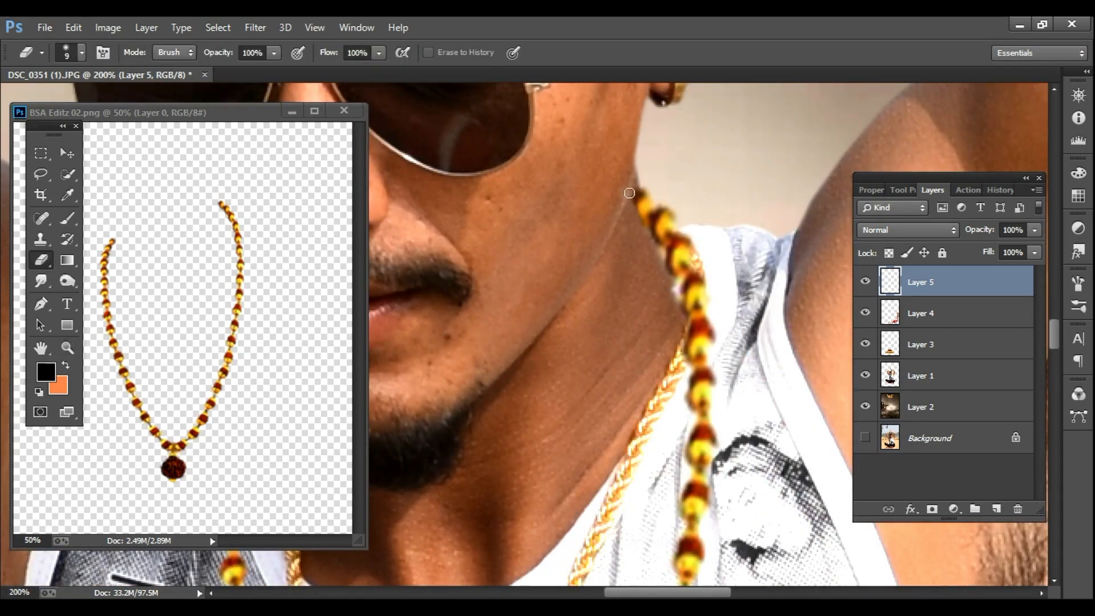
{"action": "left_click_drag", "start_coordinate": [585, 278], "coordinate": [802, 236]}
{"action": "key", "text": "z"}
{"action": "left_click", "coordinate": [491, 373], "text": "alt"}
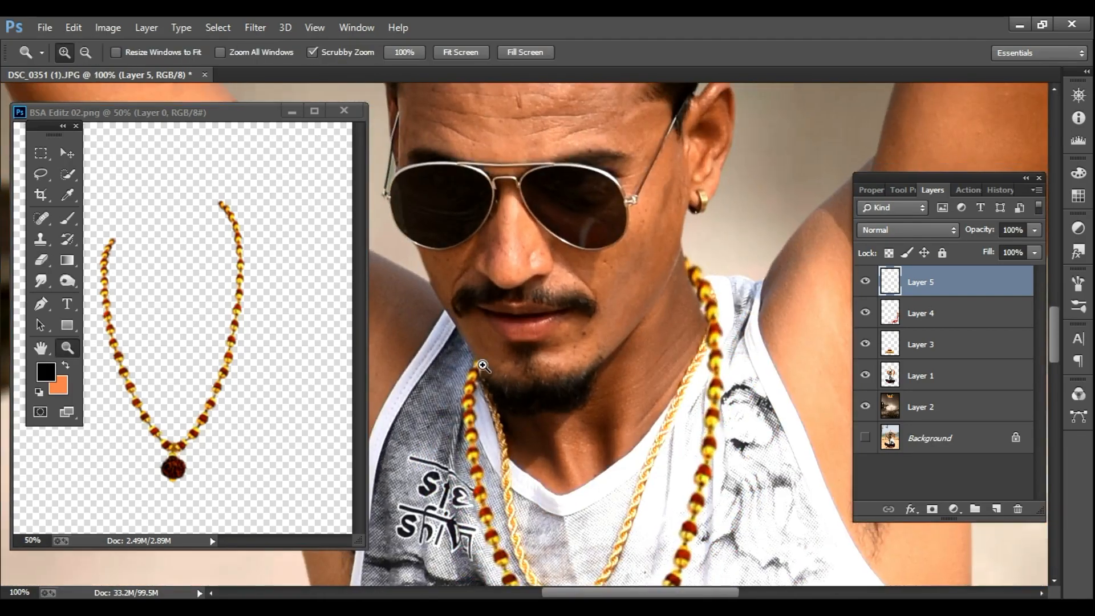
Step: Erase the necklace's other tip beside the beard and close the BSA Editz 02.png source image
{"action": "left_click", "coordinate": [476, 363]}
{"action": "key", "text": "e"}
{"action": "left_click_drag", "start_coordinate": [486, 364], "coordinate": [479, 349]}
{"action": "key", "text": "z"}
{"action": "left_click", "coordinate": [503, 369], "text": "alt"}
{"action": "left_click", "coordinate": [504, 369], "text": "alt"}
{"action": "left_click", "coordinate": [504, 369], "text": "alt"}
{"action": "left_click", "coordinate": [503, 369], "text": "alt"}
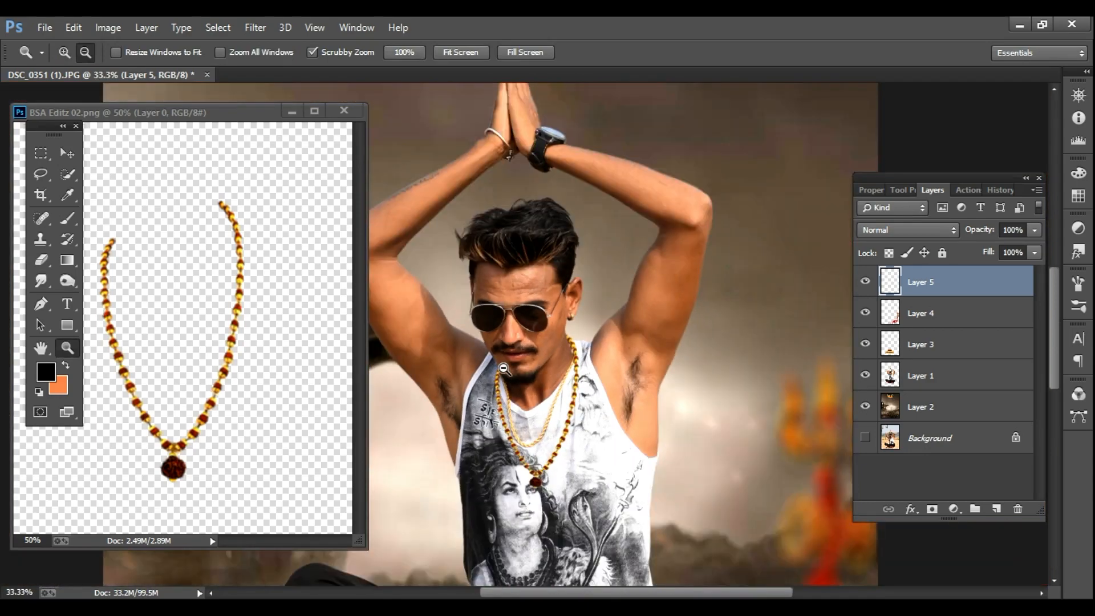
{"action": "left_click", "coordinate": [503, 369], "text": "alt"}
{"action": "key", "text": "e"}
{"action": "left_click", "coordinate": [353, 112]}
Step: Set the fire in BSA Editz 10.png to Screen blending and bring it into the composition as a new layer
{"action": "mouse_move", "coordinate": [490, 596]}
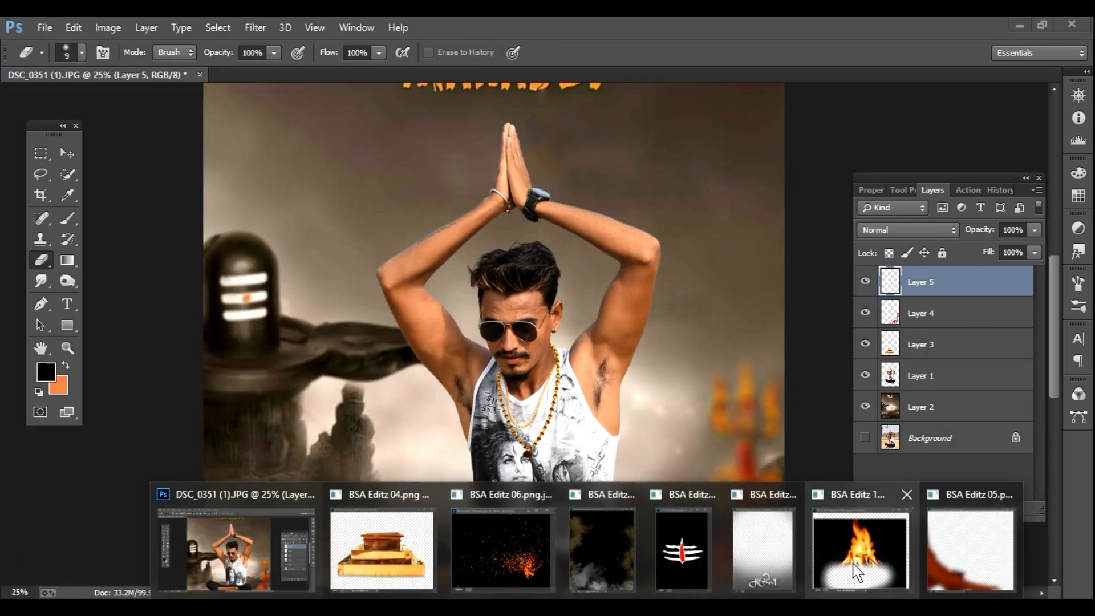
{"action": "left_click", "coordinate": [863, 545]}
{"action": "left_click", "coordinate": [925, 229]}
{"action": "left_click", "coordinate": [889, 153]}
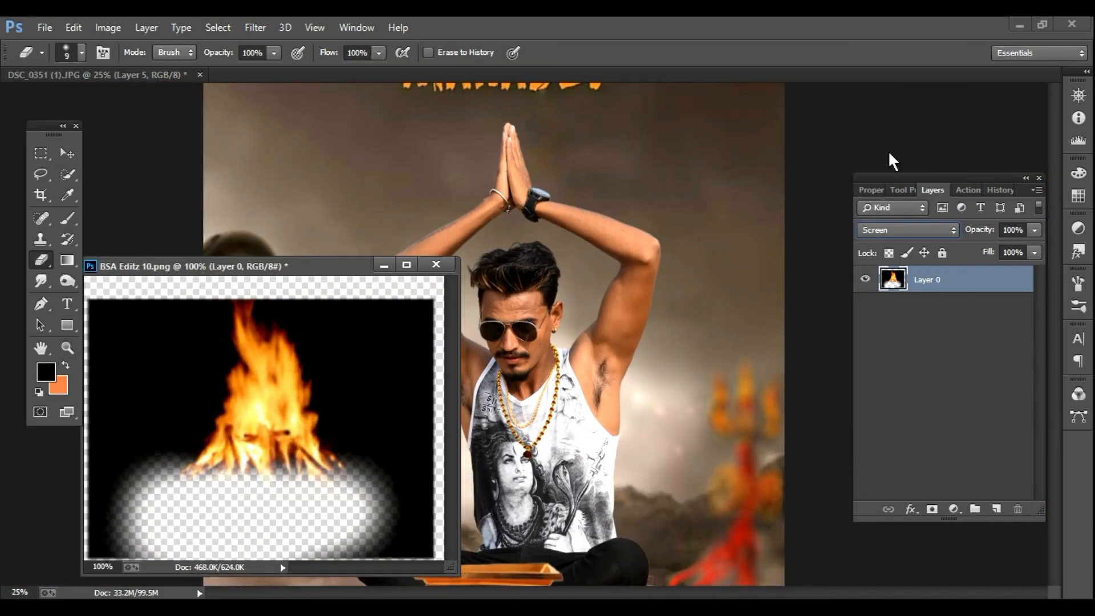
{"action": "left_click", "coordinate": [901, 229]}
{"action": "left_click", "coordinate": [364, 355]}
{"action": "left_click_drag", "start_coordinate": [363, 356], "coordinate": [537, 291]}
{"action": "left_click", "coordinate": [384, 264]}
{"action": "left_click_drag", "start_coordinate": [511, 329], "coordinate": [488, 522]}
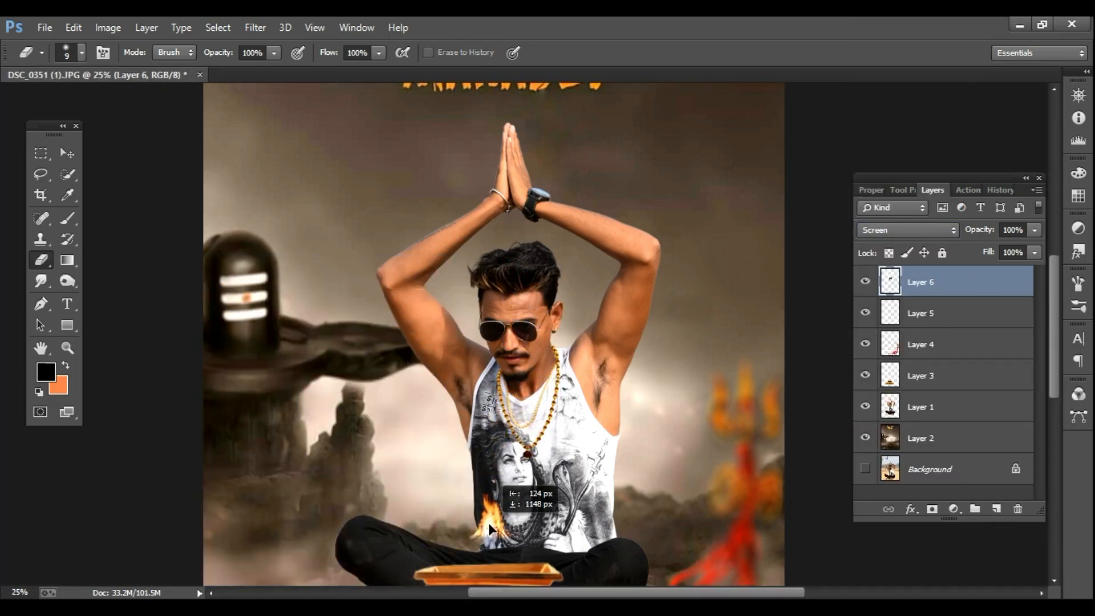
Step: Enlarge the fire to about 225% width and 202% height and seat it in the golden altar's top bowl
{"action": "scroll", "coordinate": [496, 485], "scroll_direction": "down", "scroll_amount": 4}
{"action": "key", "text": "ctrl+t"}
{"action": "left_click_drag", "start_coordinate": [442, 265], "coordinate": [364, 196]}
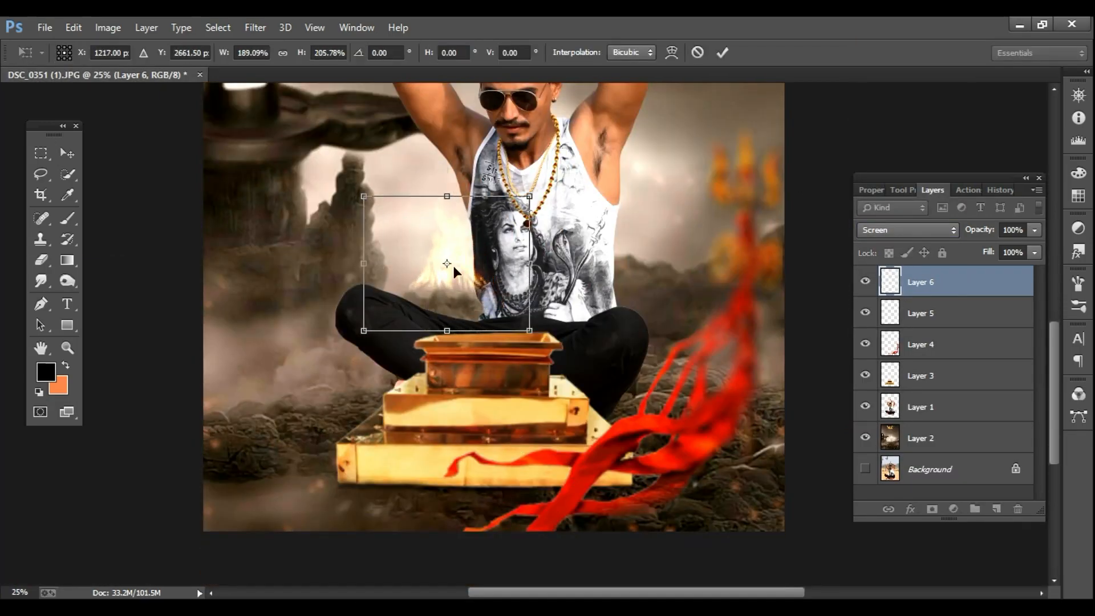
{"action": "left_click_drag", "start_coordinate": [531, 197], "coordinate": [549, 198]}
{"action": "left_click_drag", "start_coordinate": [501, 264], "coordinate": [589, 314]}
{"action": "left_click_drag", "start_coordinate": [473, 354], "coordinate": [468, 357]}
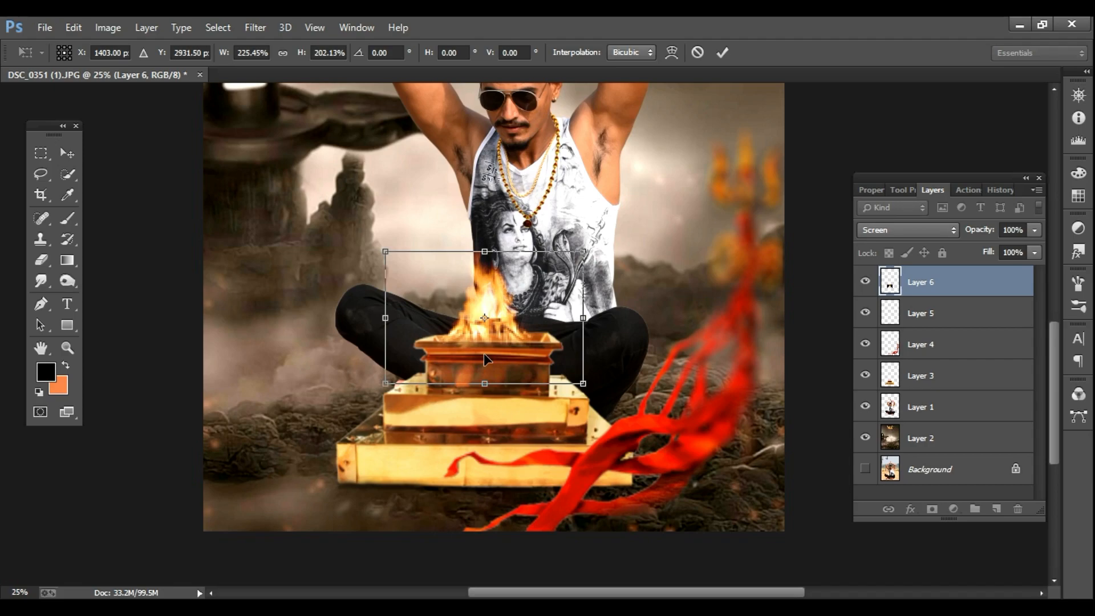
{"action": "key", "text": "Return"}
{"action": "left_click", "coordinate": [480, 355], "text": "ctrl"}
{"action": "left_click", "coordinate": [481, 355], "text": "ctrl"}
{"action": "left_click", "coordinate": [480, 355], "text": "ctrl"}
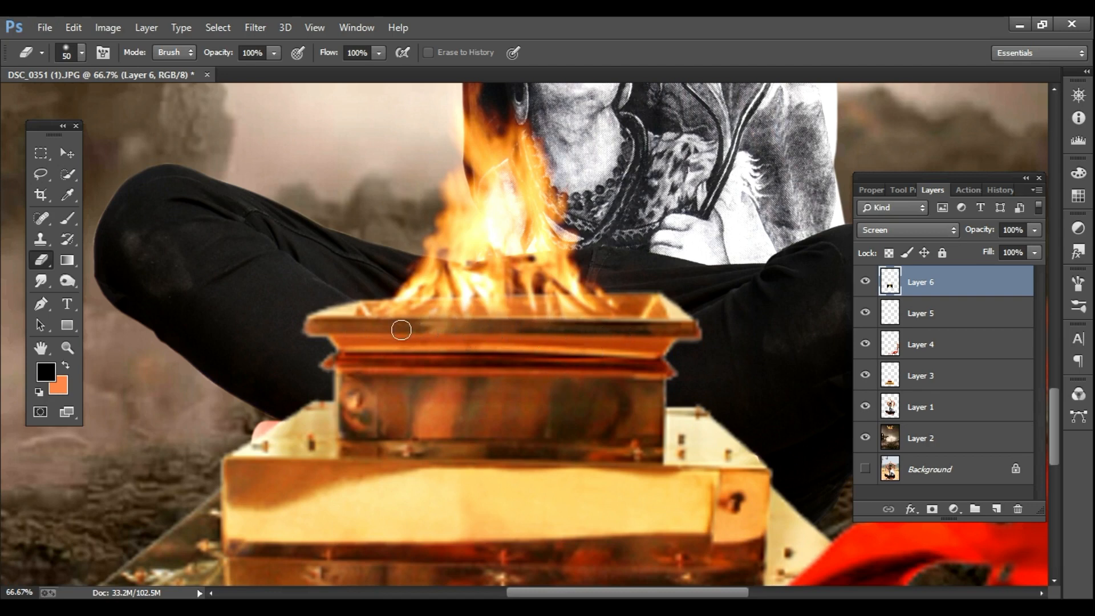
{"action": "left_click", "coordinate": [444, 366], "text": "alt"}
{"action": "left_click", "coordinate": [444, 366], "text": "alt"}
{"action": "left_click", "coordinate": [445, 367], "text": "alt"}
{"action": "left_click", "coordinate": [444, 366], "text": "alt"}
Step: Set the fire layer's lightness to -1 with Hue/Saturation
{"action": "key", "text": "ctrl+u"}
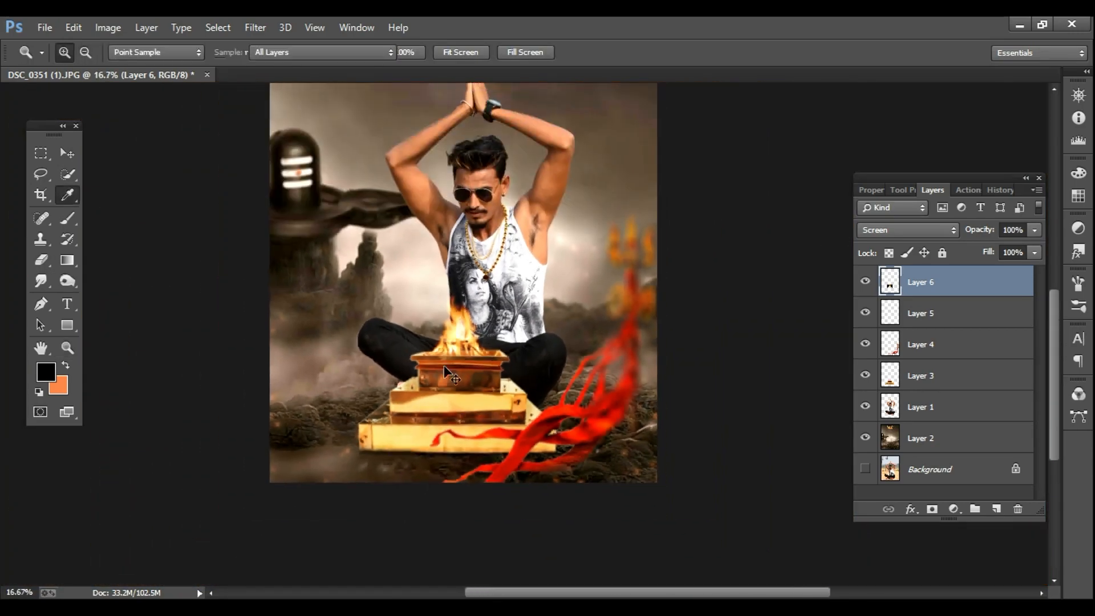
{"action": "left_click_drag", "start_coordinate": [862, 376], "coordinate": [861, 375]}
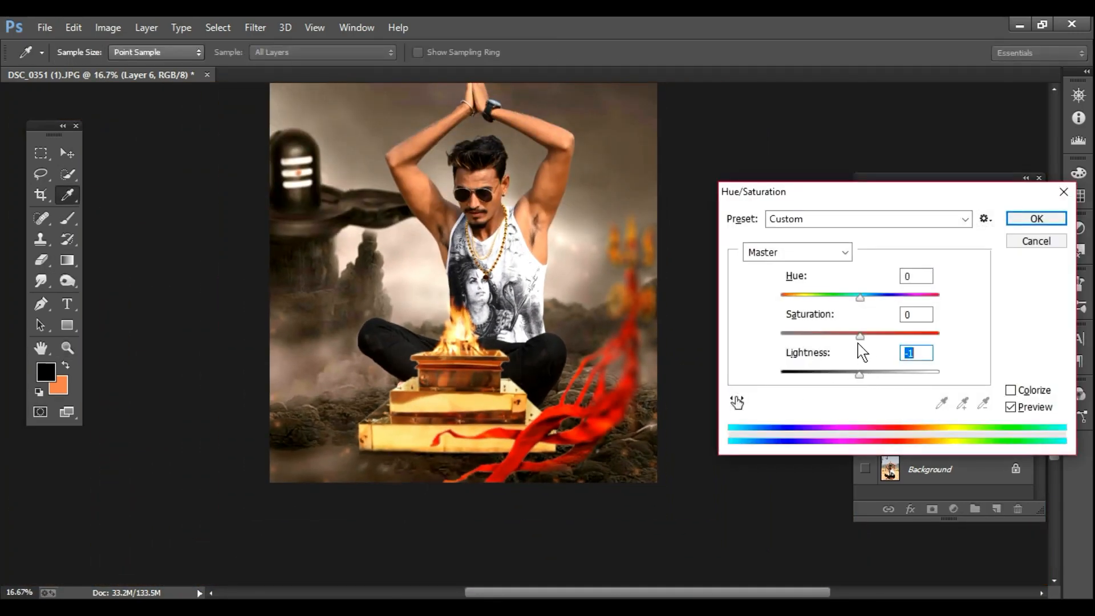
{"action": "key", "text": "Return"}
{"action": "key", "text": "ctrl+space"}
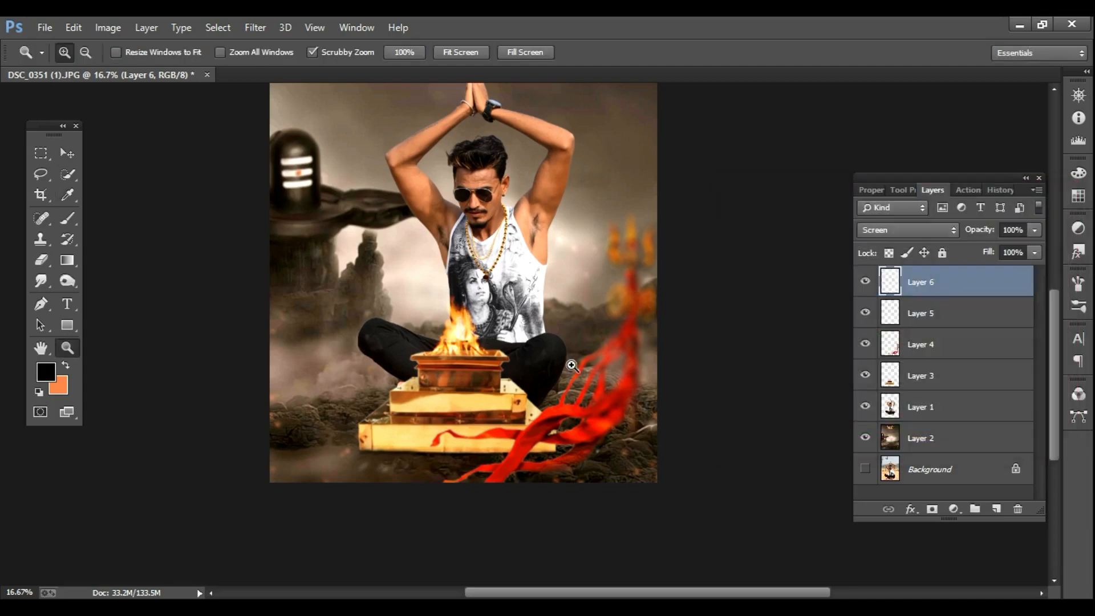
Step: Bring the white and red forehead mark from BSA Editz 08.png.jpg into the composition and close its source image
{"action": "left_click", "coordinate": [586, 608]}
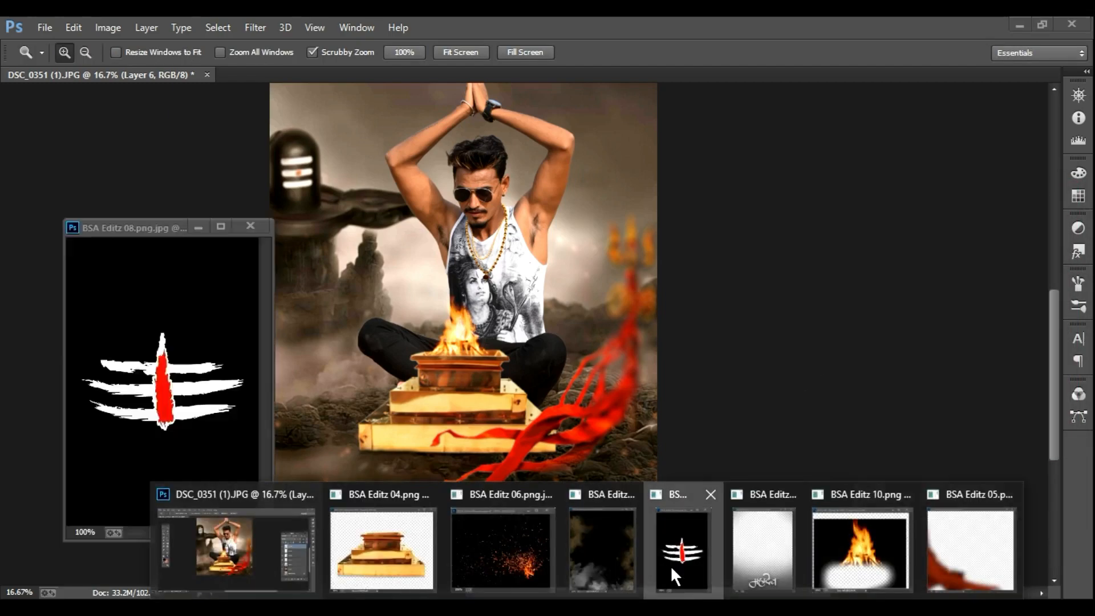
{"action": "left_click", "coordinate": [672, 573]}
{"action": "left_click_drag", "start_coordinate": [216, 391], "coordinate": [470, 172]}
{"action": "key", "text": "ctrl+space"}
{"action": "left_click", "coordinate": [475, 200]}
{"action": "left_click", "coordinate": [475, 199]}
{"action": "left_click", "coordinate": [474, 199]}
{"action": "left_click", "coordinate": [475, 200]}
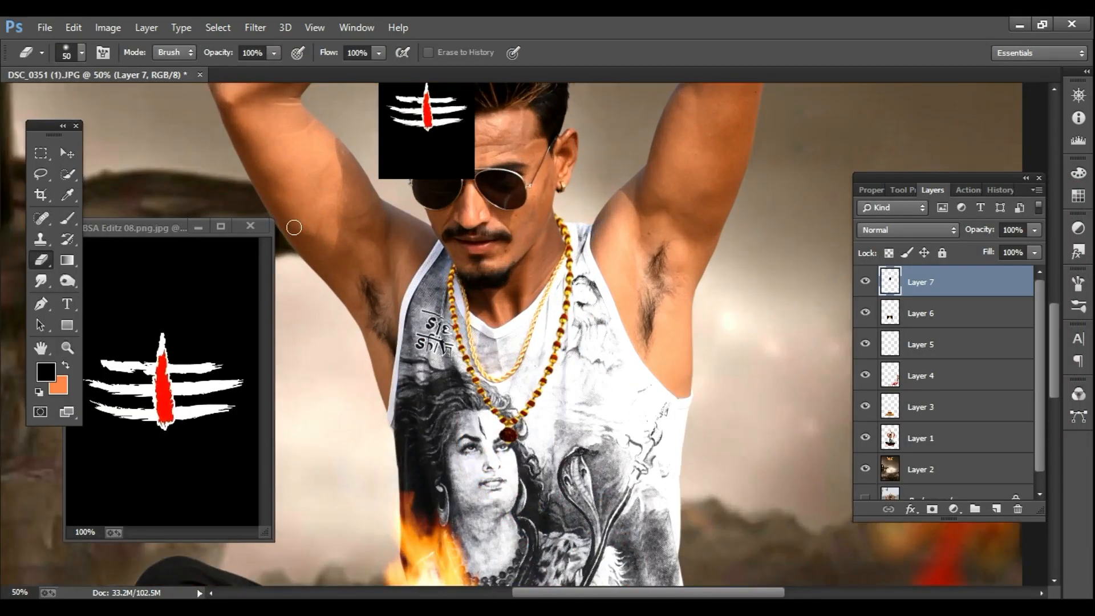
{"action": "left_click", "coordinate": [250, 226]}
Step: Scale down the forehead mark image and place it over the man's forehead
{"action": "key", "text": "space"}
{"action": "left_click_drag", "start_coordinate": [380, 247], "coordinate": [383, 466]}
{"action": "key", "text": "ctrl+t"}
{"action": "mouse_move", "coordinate": [371, 268]}
{"action": "left_mouse_down"}
{"action": "mouse_move", "coordinate": [397, 331]}
{"action": "mouse_move", "coordinate": [479, 345]}
{"action": "left_mouse_up"}
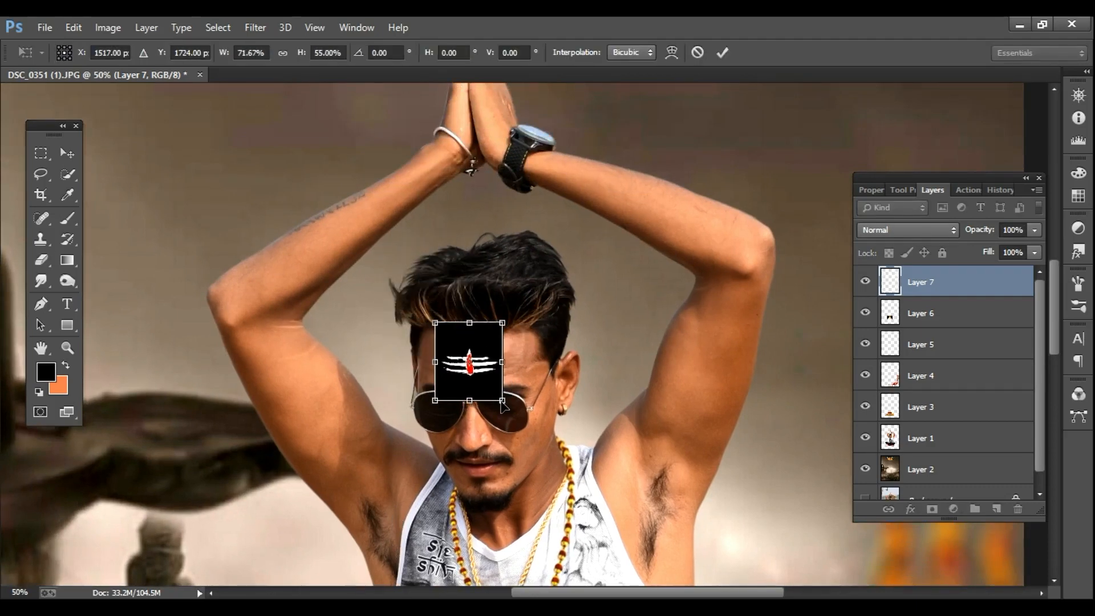
{"action": "left_click_drag", "start_coordinate": [502, 401], "coordinate": [514, 405]}
{"action": "key", "text": "Return"}
Step: Try the Screen blend mode on the forehead mark layer
{"action": "left_click", "coordinate": [912, 230]}
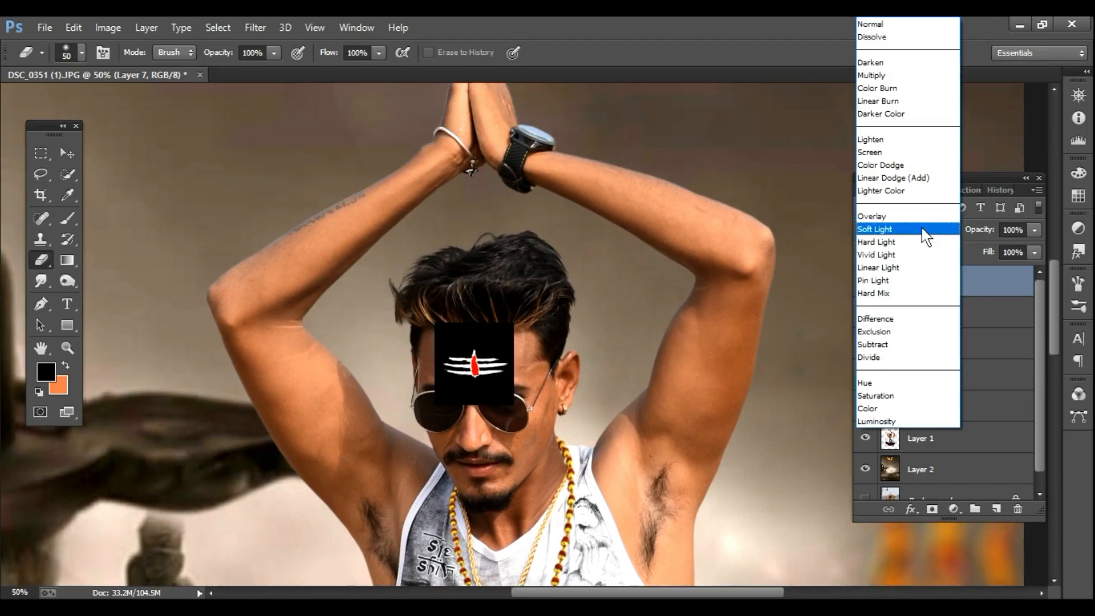
{"action": "left_click", "coordinate": [873, 146]}
{"action": "key", "text": "z"}
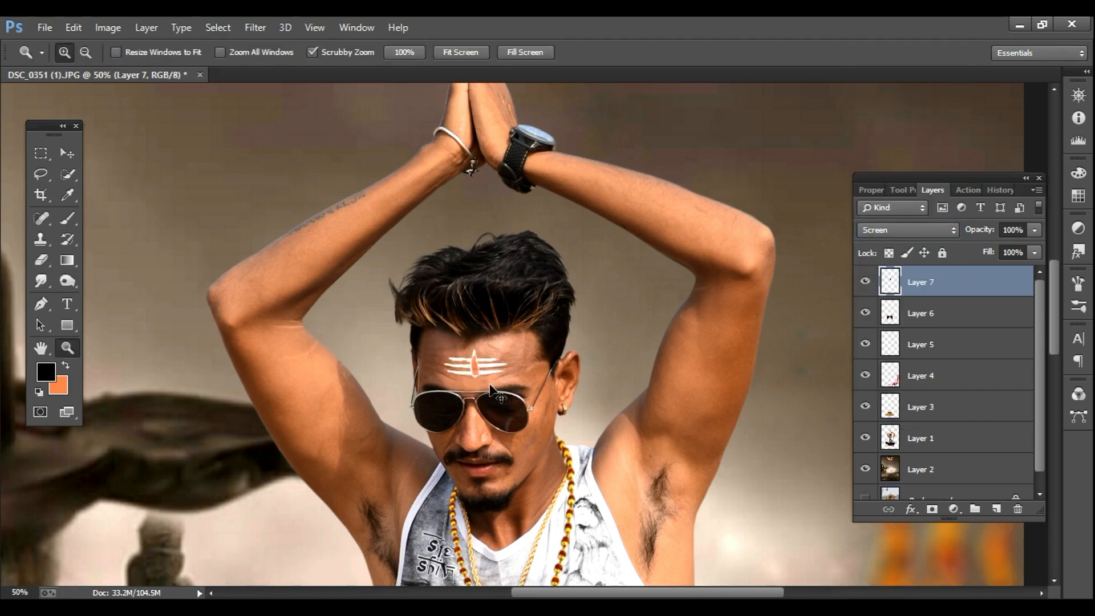
{"action": "key", "text": "ctrl+z"}
{"action": "left_click", "coordinate": [40, 239]}
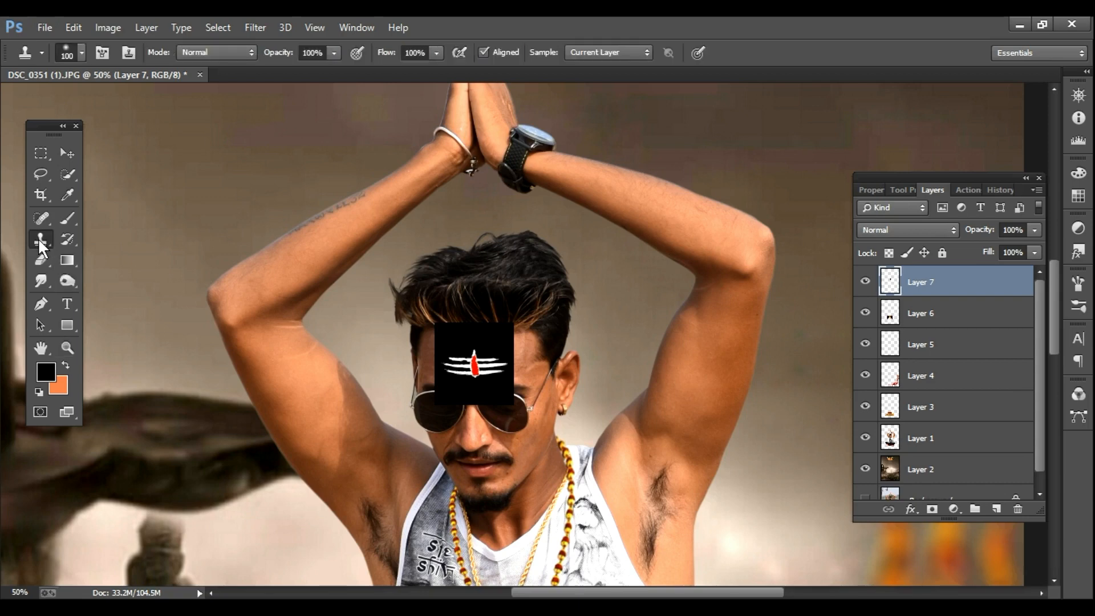
{"action": "right_click", "coordinate": [49, 241]}
{"action": "left_click", "coordinate": [131, 239]}
Step: Remove the black background around the forehead mark with the Background Eraser at brush size 1000
{"action": "right_click", "coordinate": [44, 258]}
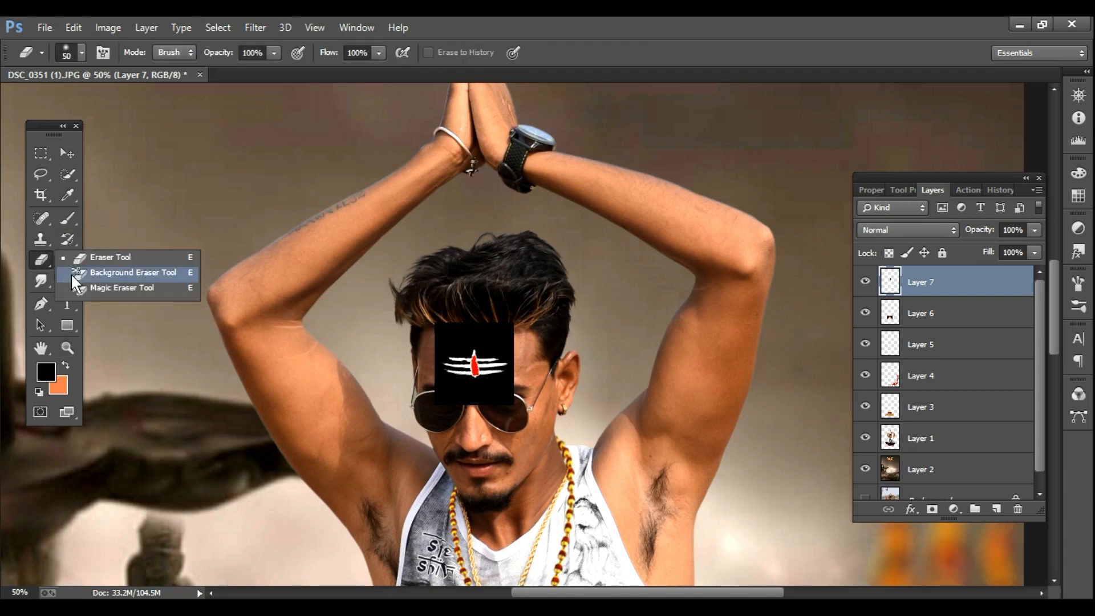
{"action": "left_click", "coordinate": [142, 274]}
{"action": "key", "text": "bracketright"}
{"action": "key", "text": "bracketright"}
{"action": "key", "text": "bracketright"}
{"action": "key", "text": "bracketright"}
{"action": "key", "text": "bracketright"}
{"action": "key", "text": "bracketright"}
{"action": "key", "text": "bracketright"}
{"action": "key", "text": "bracketright"}
{"action": "key", "text": "bracketright"}
{"action": "key", "text": "bracketright"}
{"action": "key", "text": "bracketright"}
{"action": "key", "text": "bracketright"}
{"action": "key", "text": "bracketright"}
{"action": "key", "text": "bracketright"}
{"action": "left_click", "coordinate": [482, 347]}
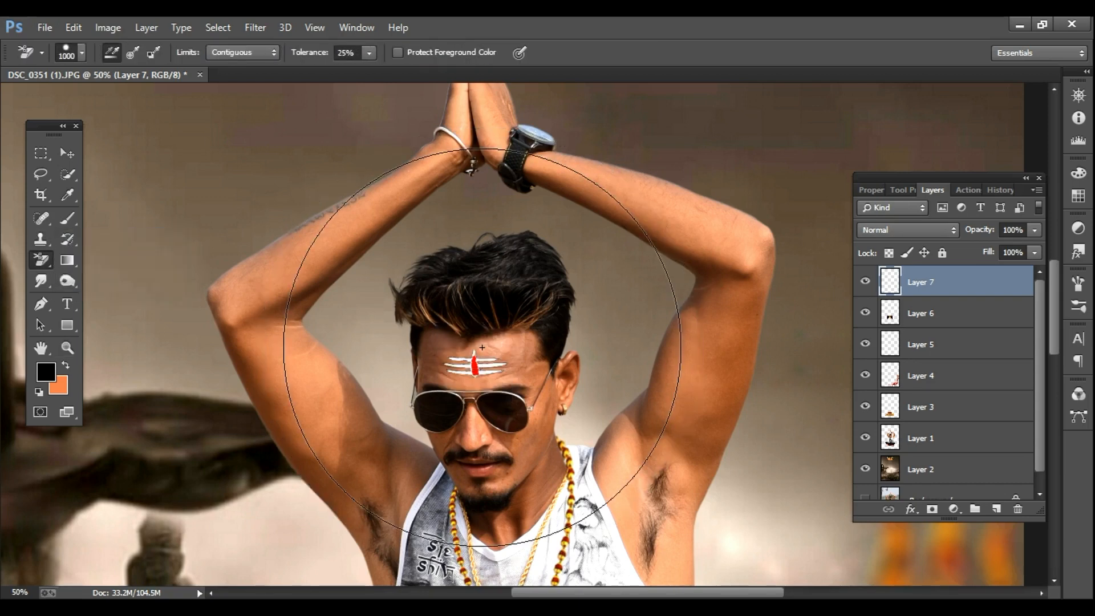
Step: Clean stray pixels off the forehead mark's stroke tips, temporarily inverting its colours and restoring them
{"action": "left_click", "coordinate": [482, 348], "text": "ctrl"}
{"action": "left_click", "coordinate": [482, 347], "text": "ctrl"}
{"action": "left_click", "coordinate": [482, 347], "text": "ctrl"}
{"action": "left_click", "coordinate": [482, 348], "text": "ctrl"}
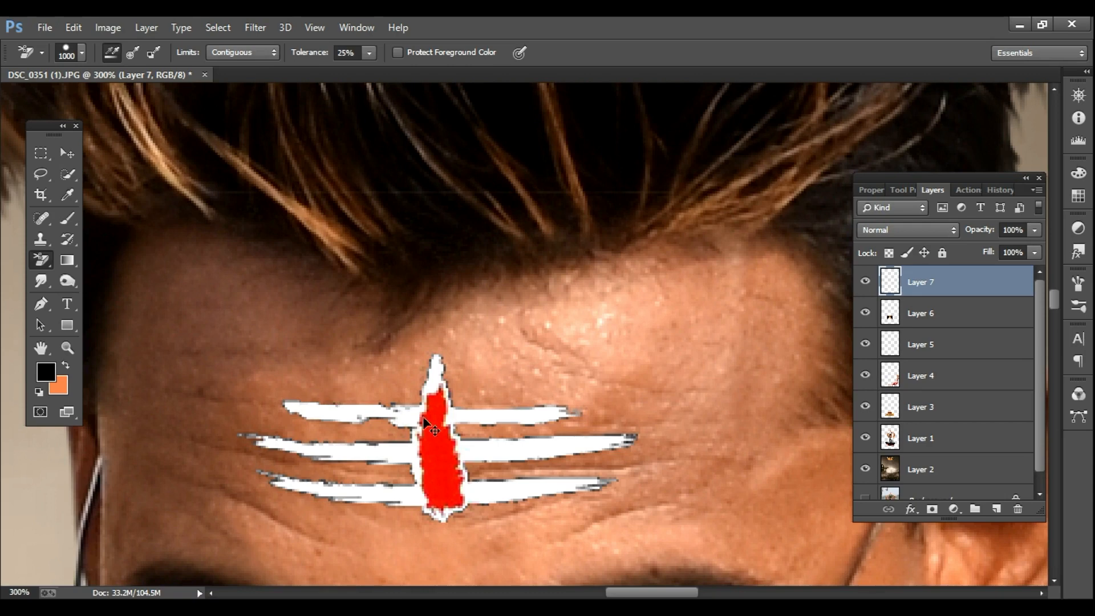
{"action": "key", "text": "ctrl+i"}
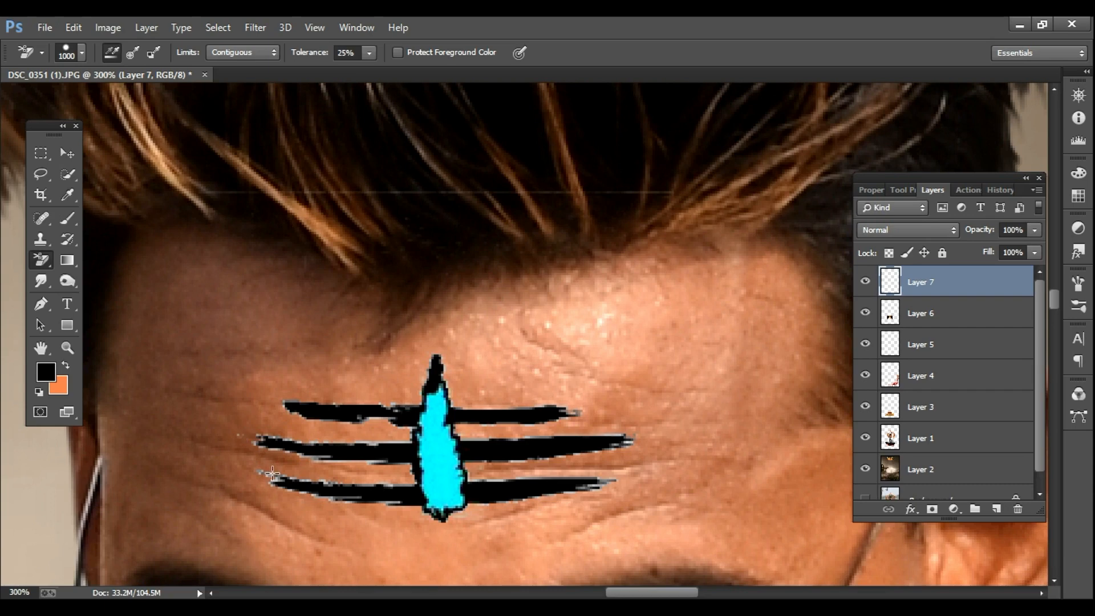
{"action": "key", "text": "ctrl+i"}
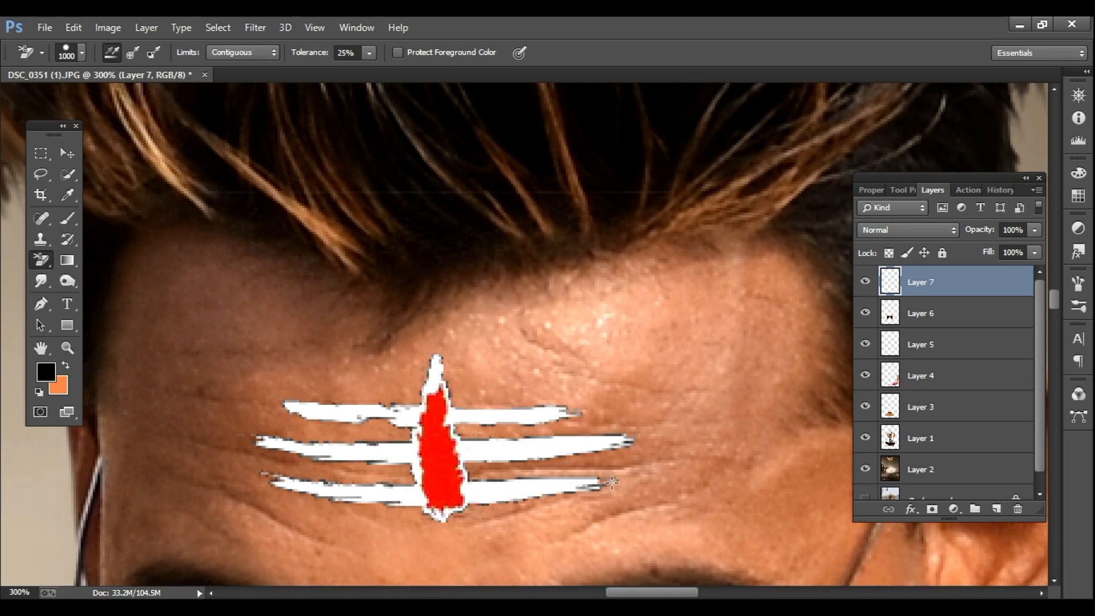
Step: Erase the remaining dark fringe around the forehead mark's strokes with the regular Eraser at size 5
{"action": "left_click", "coordinate": [109, 257]}
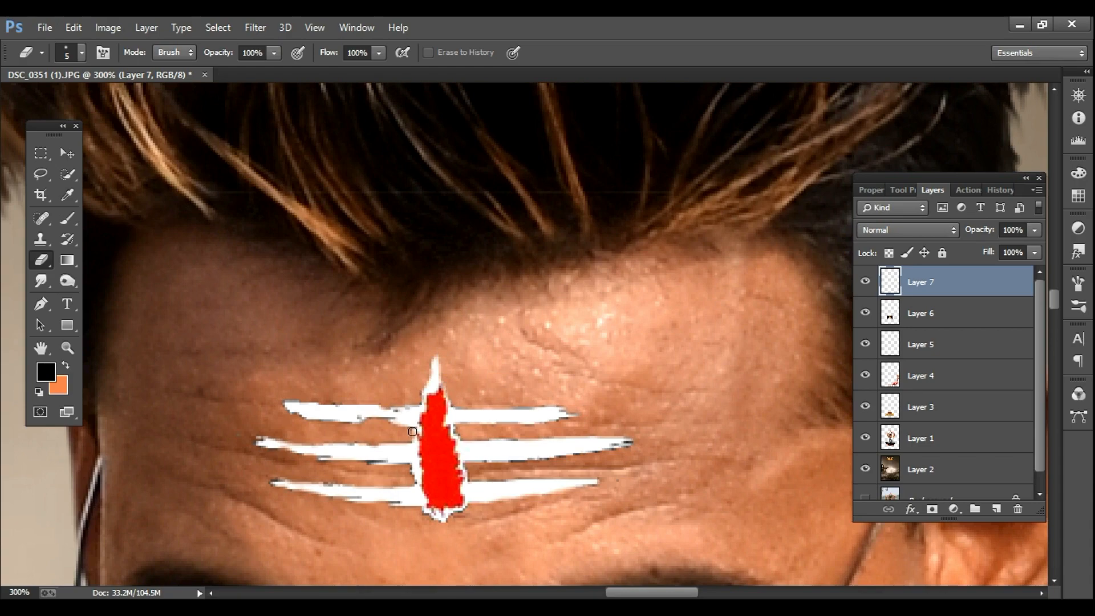
{"action": "key", "text": "alt+space"}
{"action": "left_click", "coordinate": [470, 473], "text": "alt"}
{"action": "left_click", "coordinate": [470, 473], "text": "alt"}
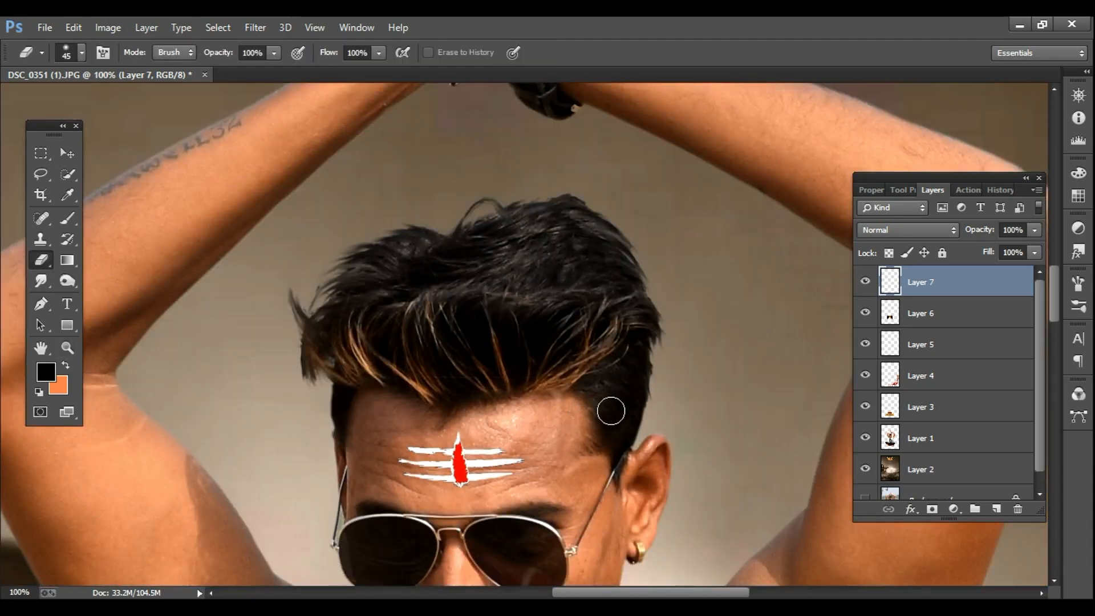
Step: Enlarge the forehead mark to about 119% width and 126% height, centred on the forehead above the sunglasses
{"action": "scroll", "coordinate": [249, 429], "scroll_direction": "down", "scroll_amount": 3}
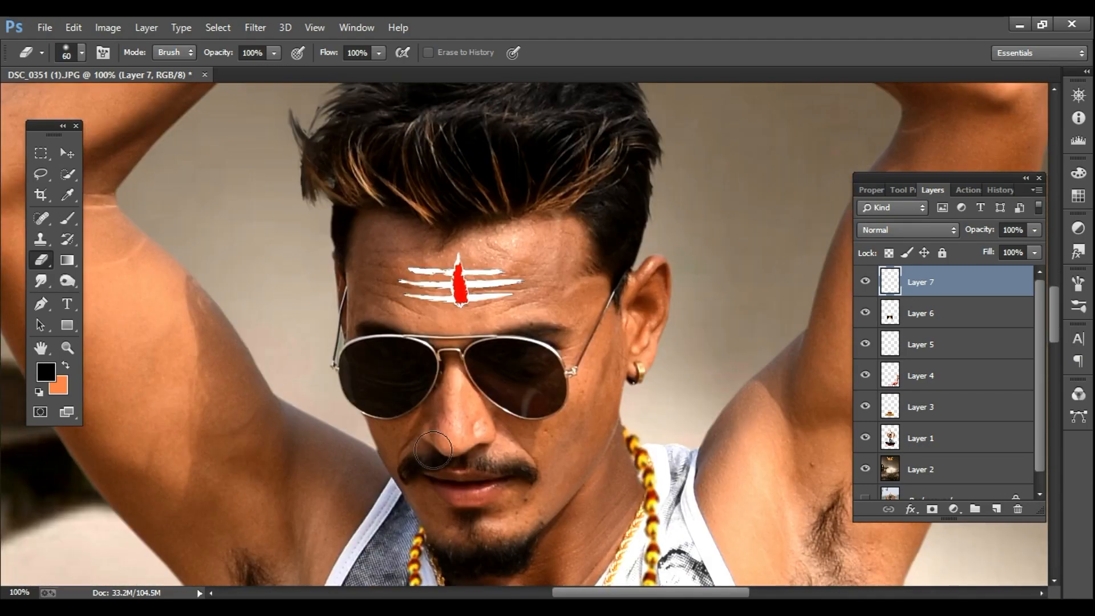
{"action": "key", "text": "ctrl+t"}
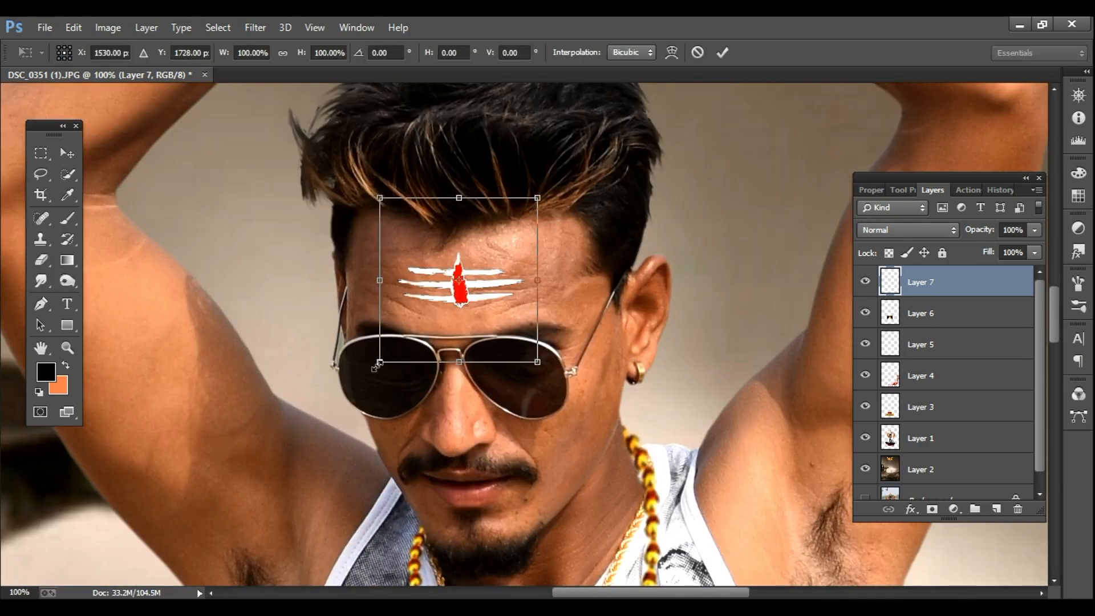
{"action": "left_click_drag", "start_coordinate": [378, 365], "coordinate": [355, 384]}
{"action": "left_click_drag", "start_coordinate": [538, 197], "coordinate": [538, 184]}
{"action": "left_click_drag", "start_coordinate": [496, 288], "coordinate": [545, 288]}
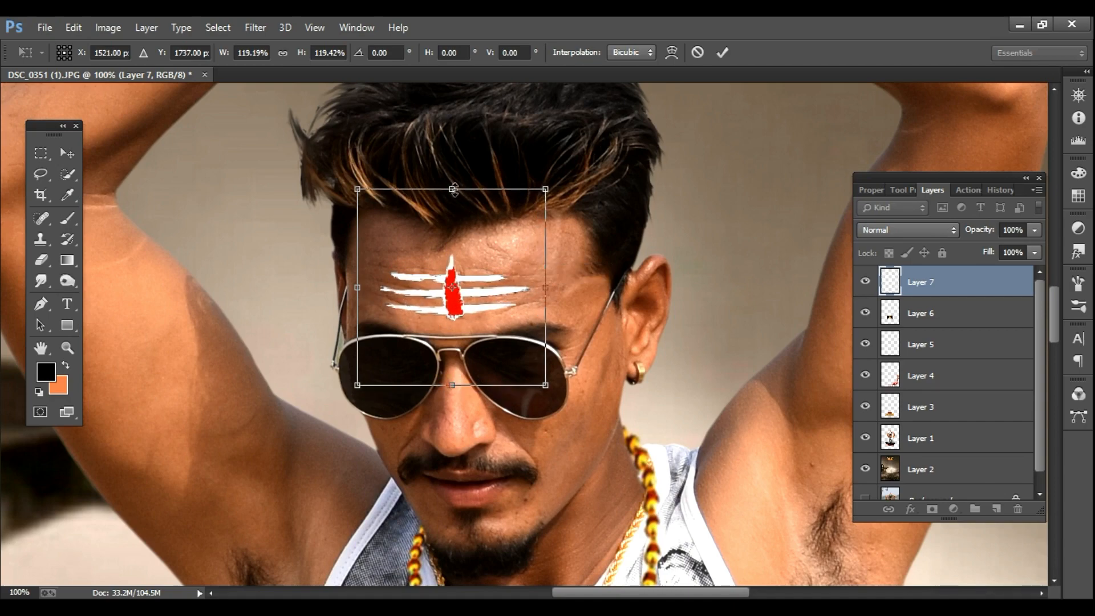
{"action": "left_click_drag", "start_coordinate": [454, 189], "coordinate": [454, 185]}
{"action": "left_click_drag", "start_coordinate": [452, 385], "coordinate": [453, 391]}
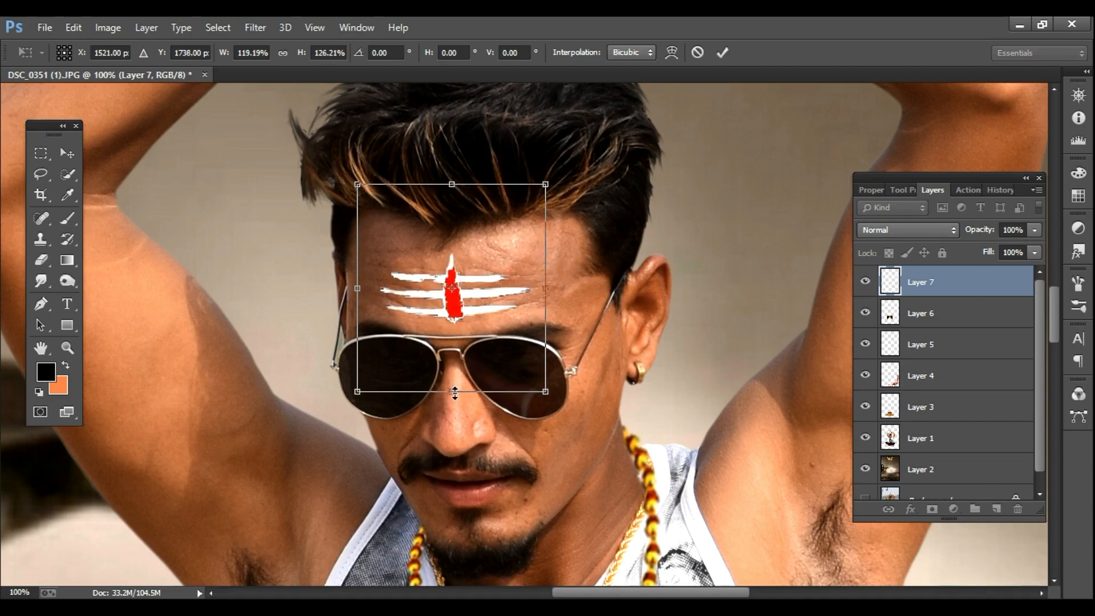
{"action": "key", "text": "Return"}
Step: Bring the blurred red cloth from BSA Editz 05.png into the composite as a new layer
{"action": "key", "text": "z"}
{"action": "left_click", "coordinate": [453, 451], "text": "alt"}
{"action": "left_click", "coordinate": [452, 451], "text": "alt"}
{"action": "scroll", "coordinate": [456, 445], "scroll_direction": "down", "scroll_amount": 4}
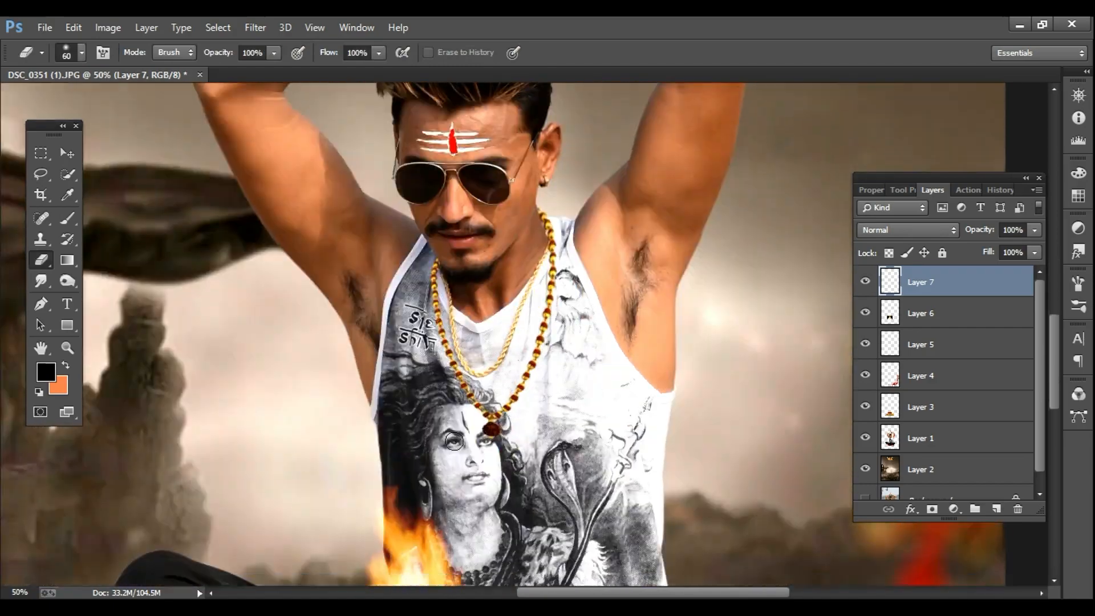
{"action": "left_click", "coordinate": [472, 417], "text": "alt"}
{"action": "left_click", "coordinate": [472, 417], "text": "alt"}
{"action": "left_click", "coordinate": [472, 417], "text": "alt"}
{"action": "left_click", "coordinate": [472, 417], "text": "alt"}
{"action": "left_click", "coordinate": [587, 607]}
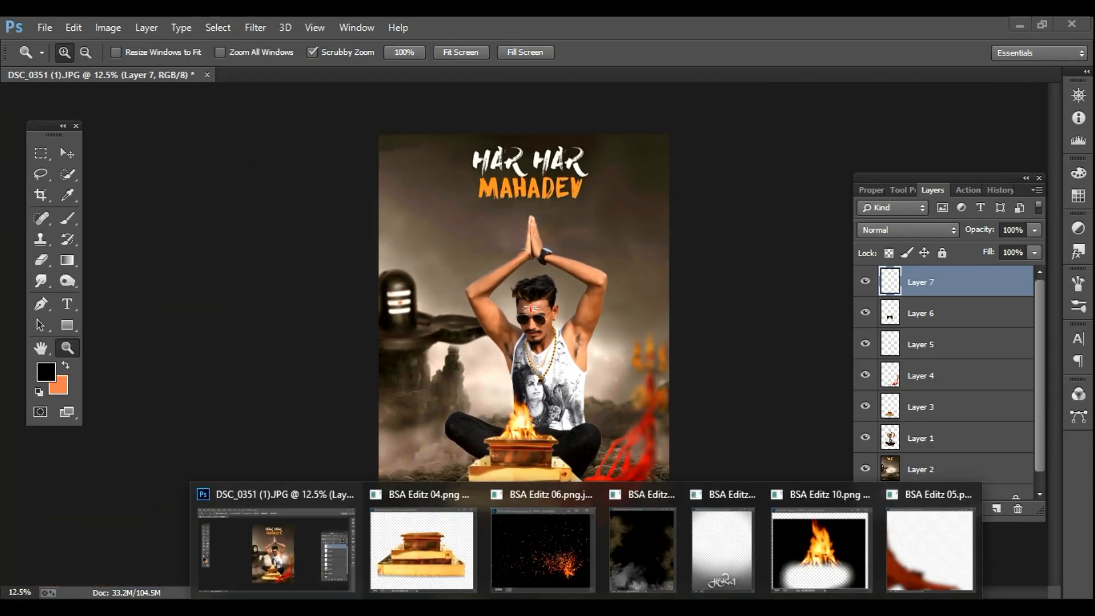
{"action": "left_click", "coordinate": [931, 549]}
{"action": "left_click_drag", "start_coordinate": [225, 516], "coordinate": [579, 408]}
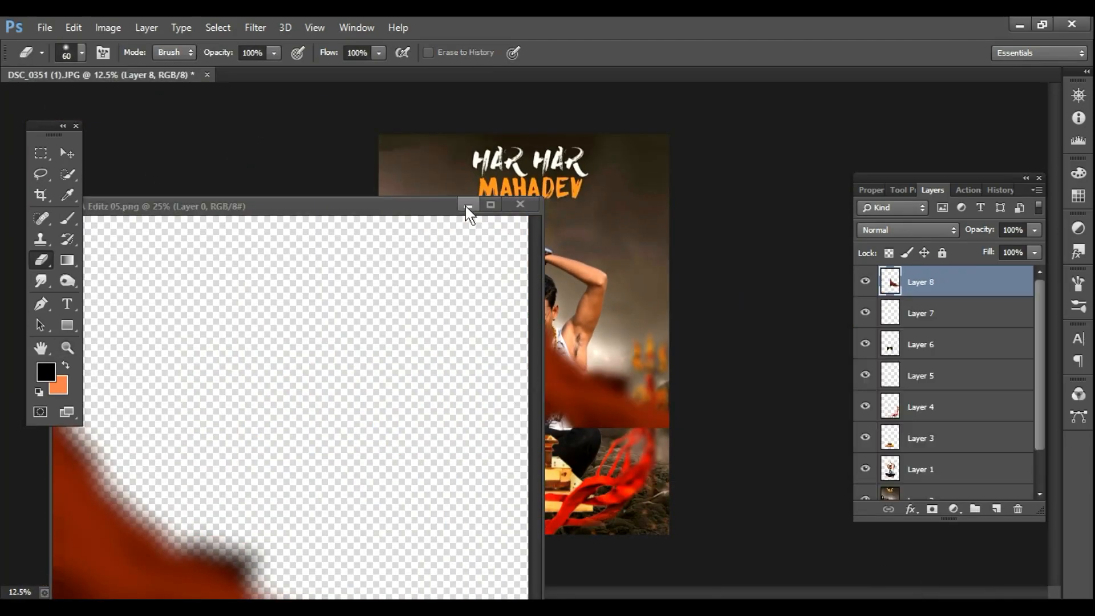
{"action": "left_click", "coordinate": [469, 209]}
Step: Place the red cloth in the canvas's lower-left corner, scaled to about 97% width and 99% height
{"action": "left_click_drag", "start_coordinate": [509, 392], "coordinate": [393, 493]}
{"action": "key", "text": "ctrl+t"}
{"action": "left_click_drag", "start_coordinate": [372, 323], "coordinate": [379, 327]}
{"action": "double_click", "coordinate": [412, 416]}
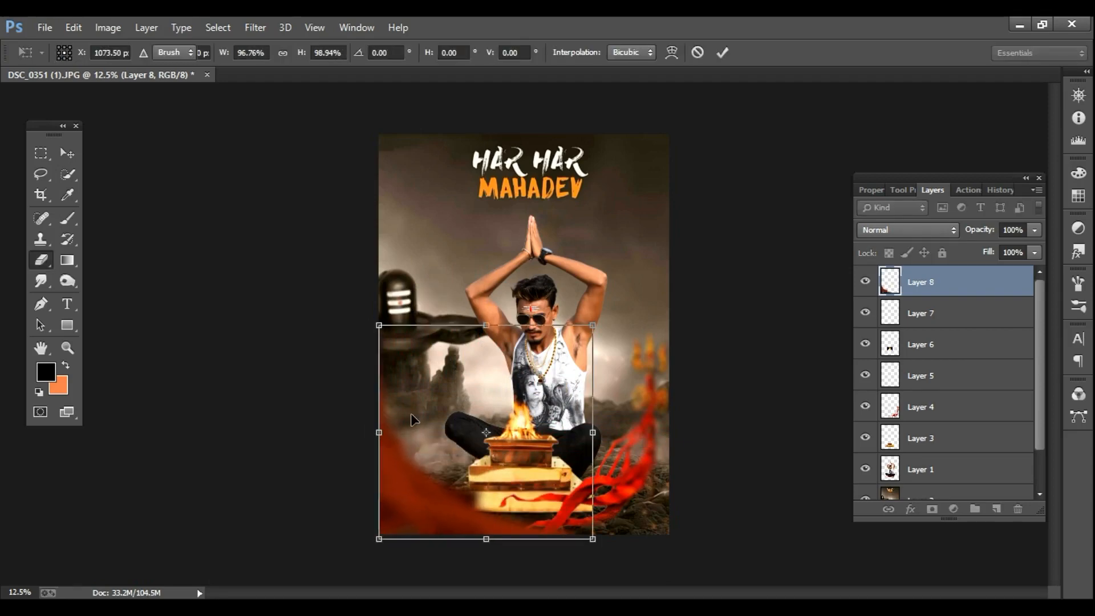
Step: Close the source images BSA Editz 05.png and BSA Editz 10.png without saving and return to the composite
{"action": "mouse_move", "coordinate": [605, 606]}
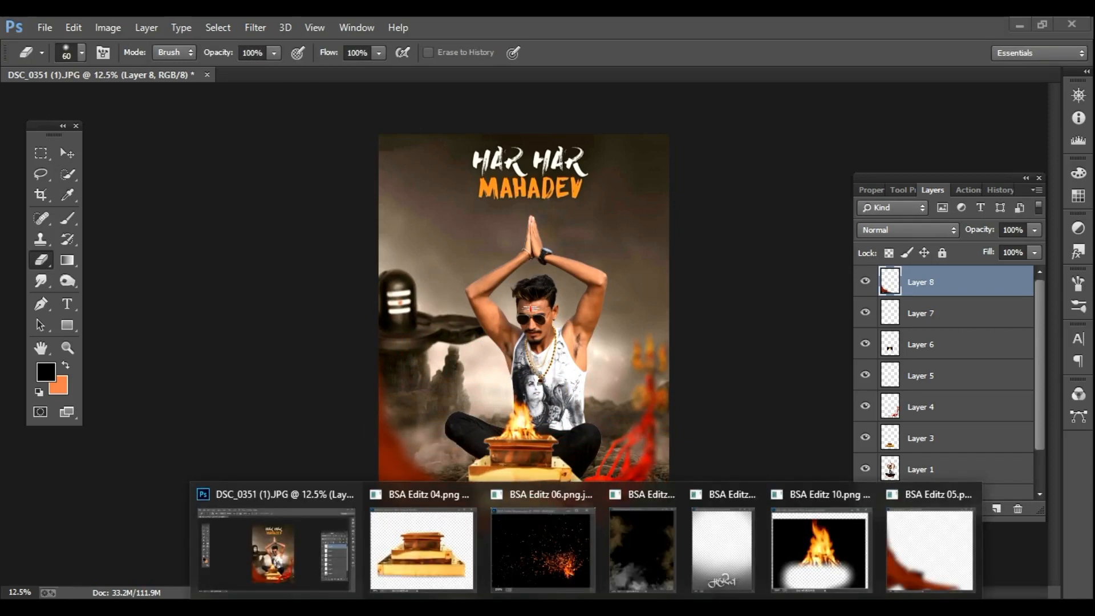
{"action": "left_click", "coordinate": [969, 496]}
{"action": "left_click", "coordinate": [923, 500]}
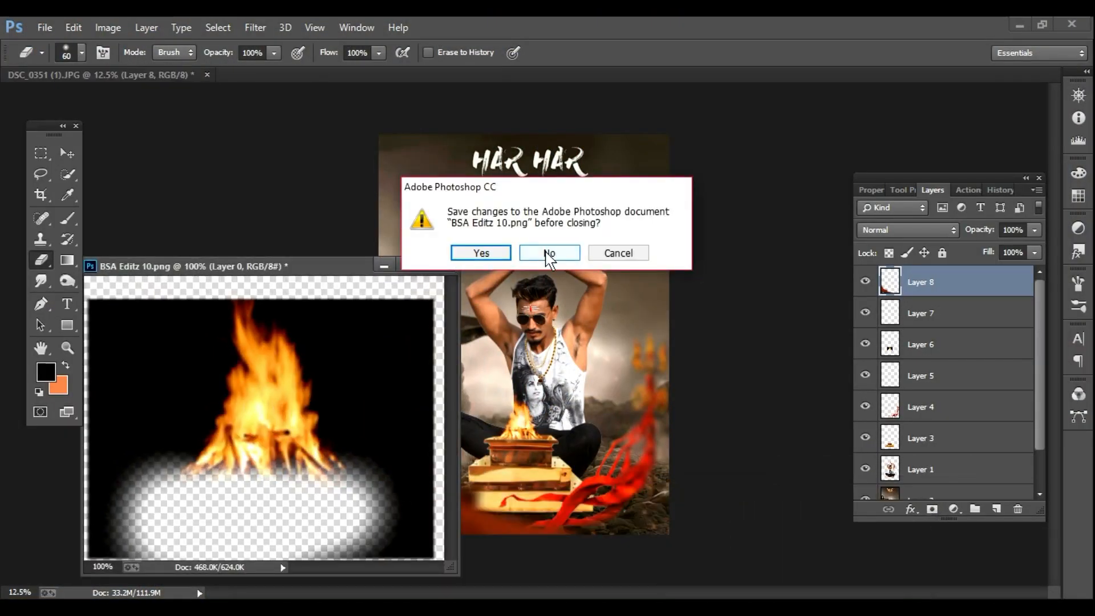
{"action": "left_click", "coordinate": [550, 252]}
{"action": "mouse_move", "coordinate": [584, 607]}
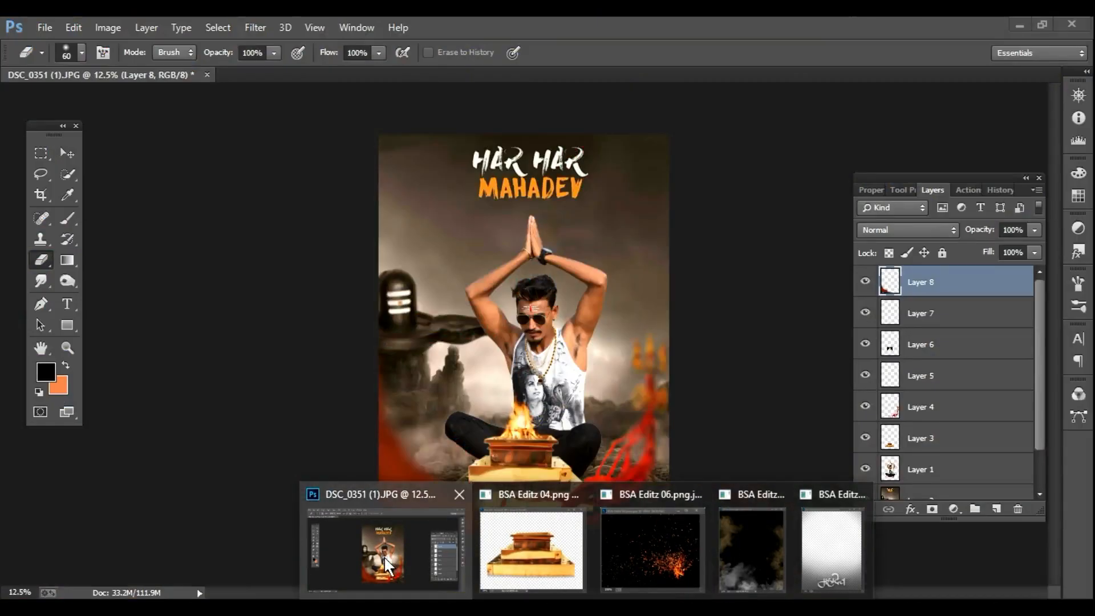
{"action": "left_click", "coordinate": [384, 555]}
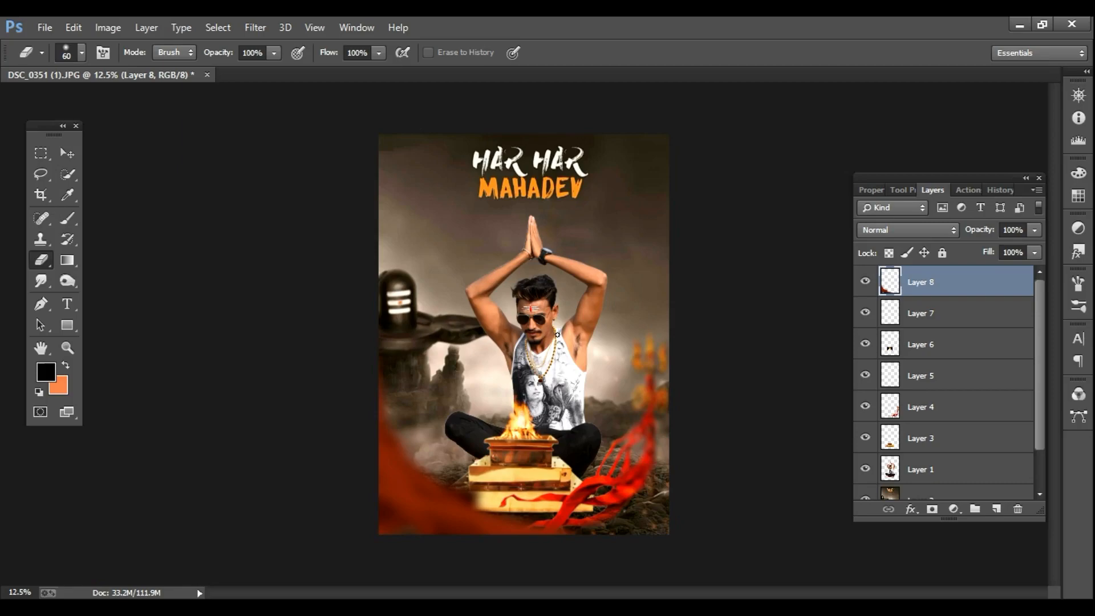
Step: Apply a Shadows/Highlights adjustment and Auto Tone to the seated man's layer
{"action": "left_click", "coordinate": [928, 472]}
{"action": "key", "text": "z"}
{"action": "left_click", "coordinate": [545, 305]}
{"action": "left_click", "coordinate": [545, 308]}
{"action": "left_click", "coordinate": [546, 308]}
{"action": "left_click", "coordinate": [553, 318]}
{"action": "left_click", "coordinate": [568, 398], "text": "alt"}
{"action": "left_click", "coordinate": [568, 398], "text": "alt"}
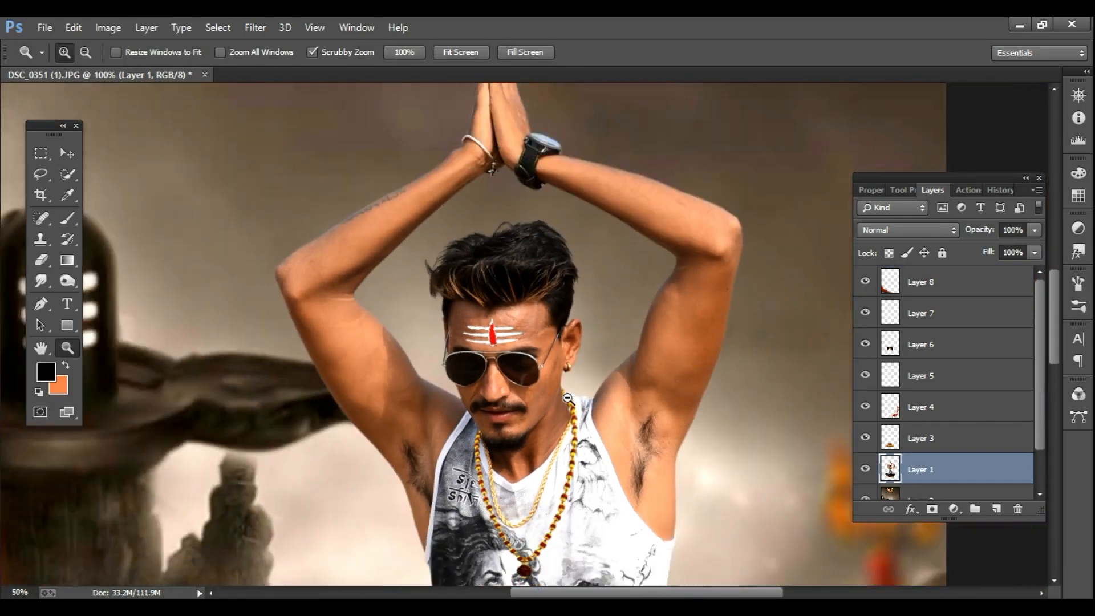
{"action": "left_click", "coordinate": [568, 398], "text": "alt"}
{"action": "left_click", "coordinate": [567, 398], "text": "alt"}
{"action": "left_click", "coordinate": [108, 27]}
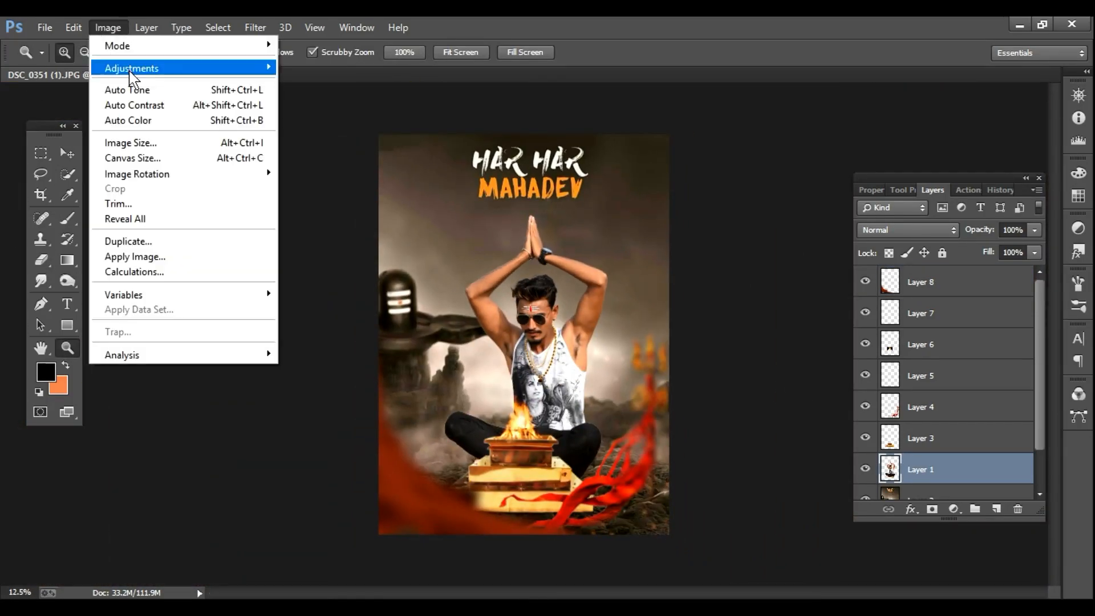
{"action": "mouse_move", "coordinate": [135, 67]}
{"action": "left_click", "coordinate": [342, 330]}
{"action": "left_click", "coordinate": [655, 191]}
{"action": "left_click", "coordinate": [108, 28]}
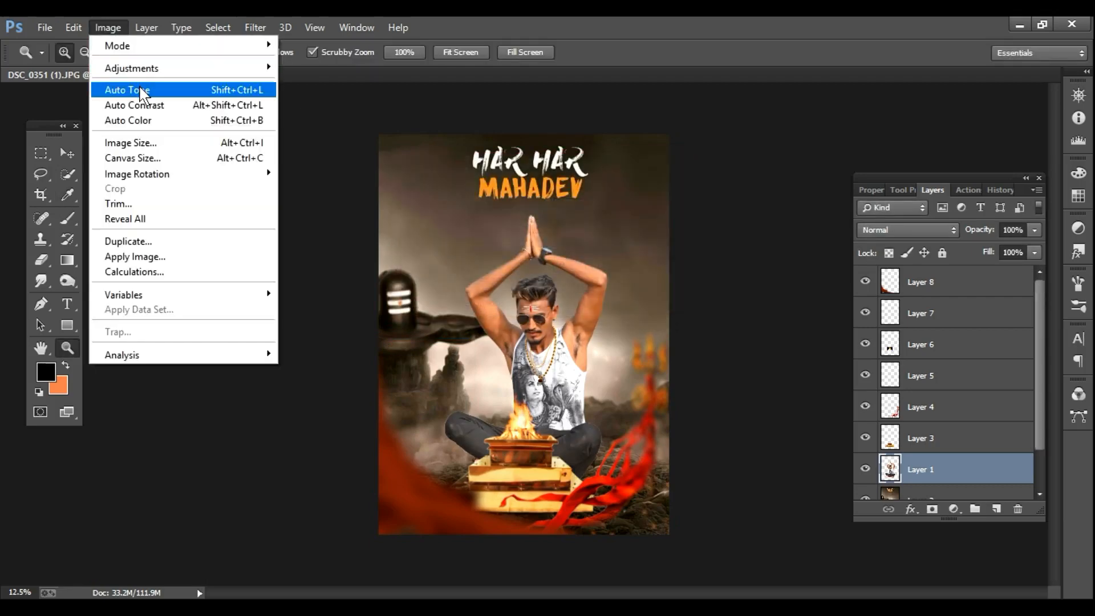
{"action": "left_click", "coordinate": [139, 89]}
Step: Smooth the forehead skin around the mark with the Smudge tool at 17% strength and brush size 70
{"action": "left_click", "coordinate": [535, 321]}
{"action": "left_click", "coordinate": [535, 321]}
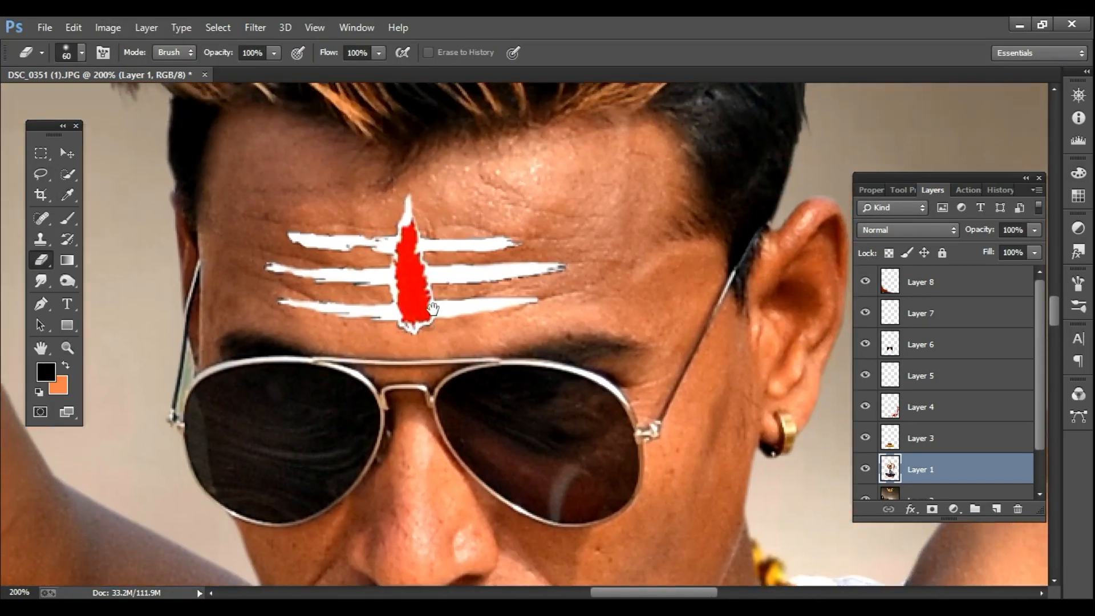
{"action": "left_click", "coordinate": [40, 281]}
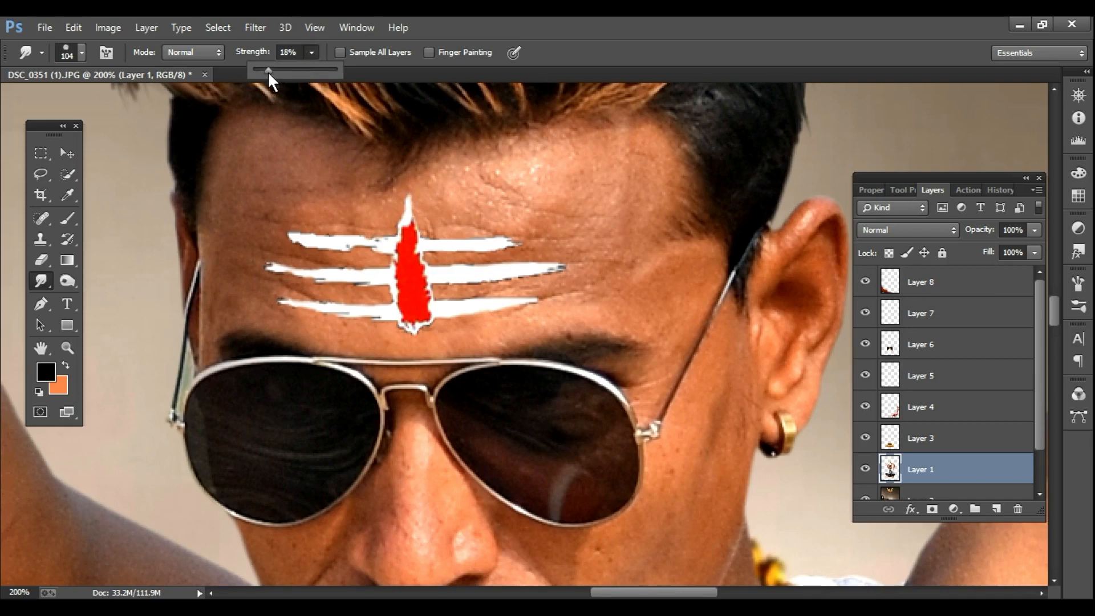
{"action": "left_click_drag", "start_coordinate": [269, 72], "coordinate": [268, 73]}
{"action": "left_click", "coordinate": [618, 247]}
{"action": "key", "text": "bracketleft"}
{"action": "key", "text": "bracketleft"}
{"action": "key", "text": "bracketleft"}
{"action": "key", "text": "bracketleft"}
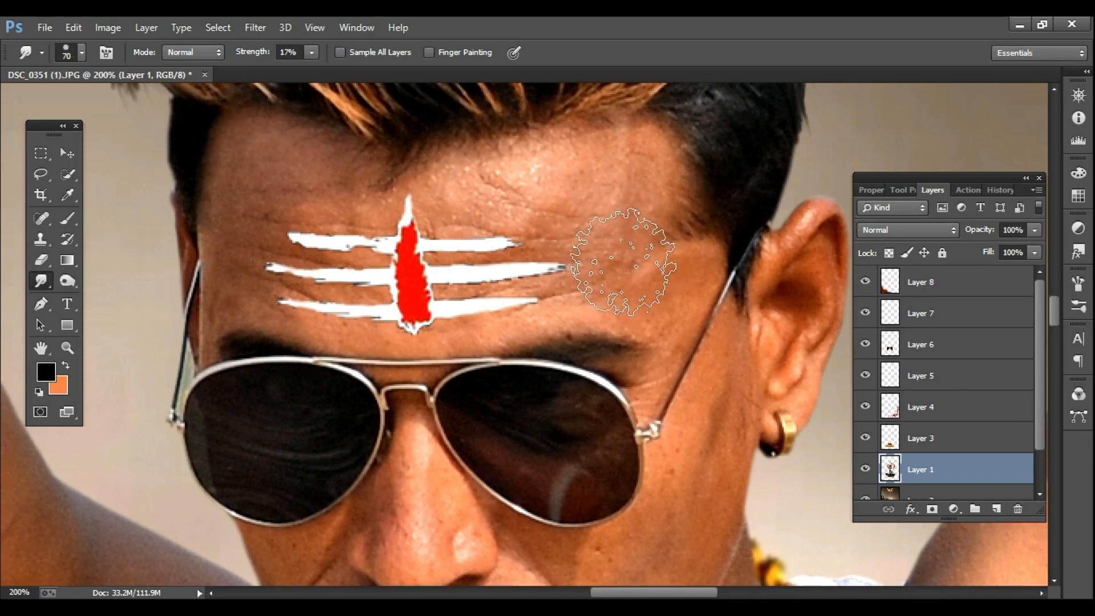
{"action": "mouse_move", "coordinate": [622, 261]}
{"action": "left_mouse_down"}
{"action": "mouse_move", "coordinate": [673, 295]}
{"action": "mouse_move", "coordinate": [599, 200]}
{"action": "mouse_move", "coordinate": [625, 163]}
{"action": "mouse_move", "coordinate": [517, 207]}
{"action": "mouse_move", "coordinate": [462, 185]}
{"action": "mouse_move", "coordinate": [528, 293]}
{"action": "mouse_move", "coordinate": [445, 299]}
{"action": "mouse_move", "coordinate": [538, 275]}
{"action": "mouse_move", "coordinate": [391, 319]}
{"action": "mouse_move", "coordinate": [355, 289]}
{"action": "mouse_move", "coordinate": [411, 238]}
{"action": "mouse_move", "coordinate": [347, 195]}
{"action": "mouse_move", "coordinate": [332, 215]}
{"action": "mouse_move", "coordinate": [266, 183]}
{"action": "mouse_move", "coordinate": [253, 188]}
{"action": "mouse_move", "coordinate": [242, 264]}
{"action": "mouse_move", "coordinate": [222, 301]}
{"action": "mouse_move", "coordinate": [307, 280]}
{"action": "mouse_move", "coordinate": [296, 273]}
{"action": "mouse_move", "coordinate": [610, 255]}
{"action": "left_mouse_up"}
{"action": "scroll", "coordinate": [631, 248], "scroll_direction": "down", "scroll_amount": 1}
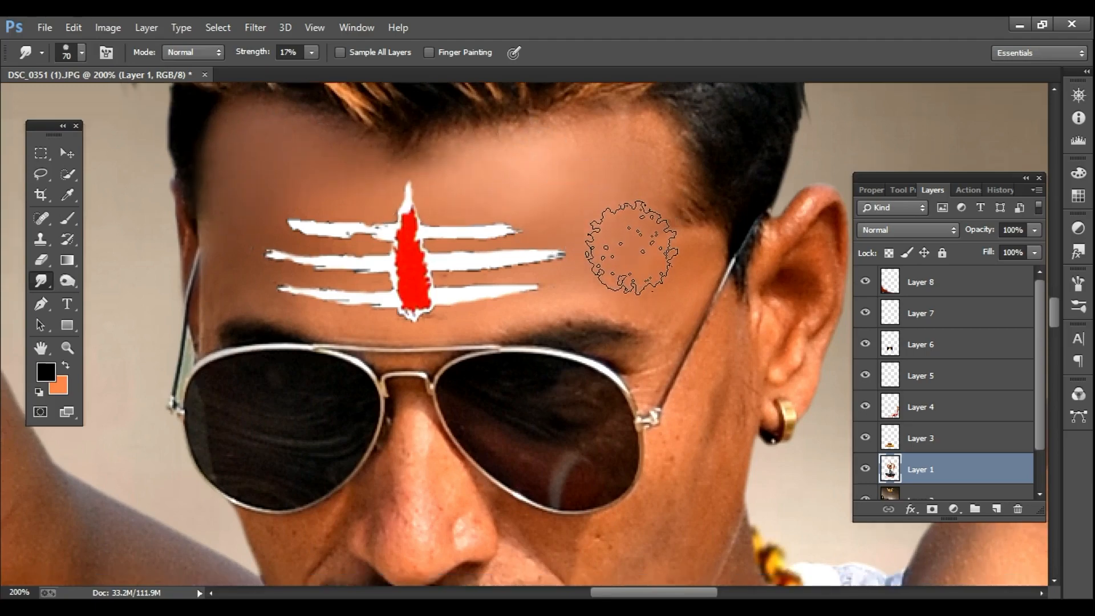
Step: Smudge the skin of the temple and the cheek beside the ear smooth at brush size 35
{"action": "scroll", "coordinate": [632, 248], "scroll_direction": "down", "scroll_amount": 3}
{"action": "key", "text": "bracketleft"}
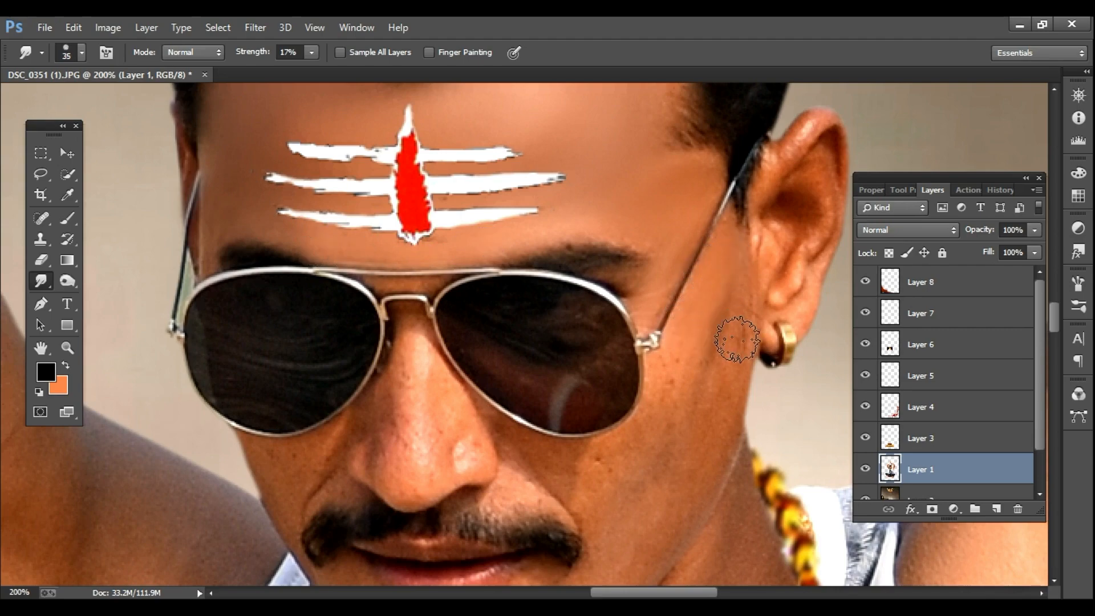
{"action": "mouse_move", "coordinate": [773, 315]}
{"action": "left_mouse_down"}
{"action": "mouse_move", "coordinate": [818, 241]}
{"action": "mouse_move", "coordinate": [830, 166]}
{"action": "mouse_move", "coordinate": [790, 157]}
{"action": "mouse_move", "coordinate": [768, 242]}
{"action": "mouse_move", "coordinate": [793, 223]}
{"action": "mouse_move", "coordinate": [799, 264]}
{"action": "mouse_move", "coordinate": [817, 194]}
{"action": "mouse_move", "coordinate": [781, 178]}
{"action": "left_mouse_up"}
Step: Smooth the skin of the cheeks, nose and chin around the moustache with the Smudge tool at size 40
{"action": "scroll", "coordinate": [798, 295], "scroll_direction": "down", "scroll_amount": 6}
{"action": "key", "text": "bracketright"}
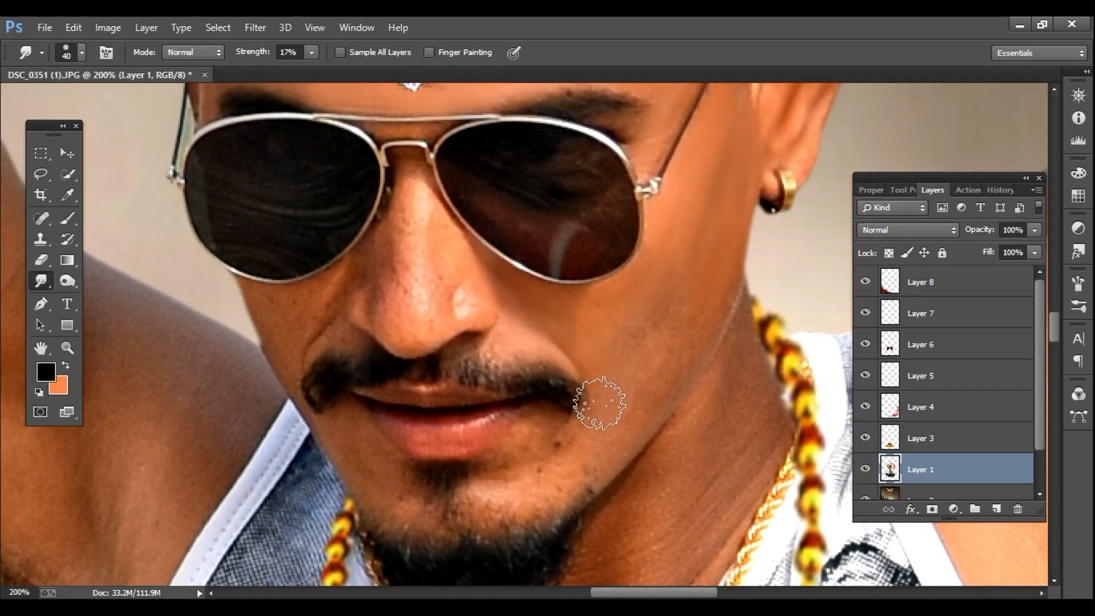
{"action": "mouse_move", "coordinate": [600, 402]}
{"action": "left_mouse_down"}
{"action": "mouse_move", "coordinate": [533, 451]}
{"action": "mouse_move", "coordinate": [554, 455]}
{"action": "mouse_move", "coordinate": [516, 461]}
{"action": "mouse_move", "coordinate": [530, 487]}
{"action": "left_mouse_up"}
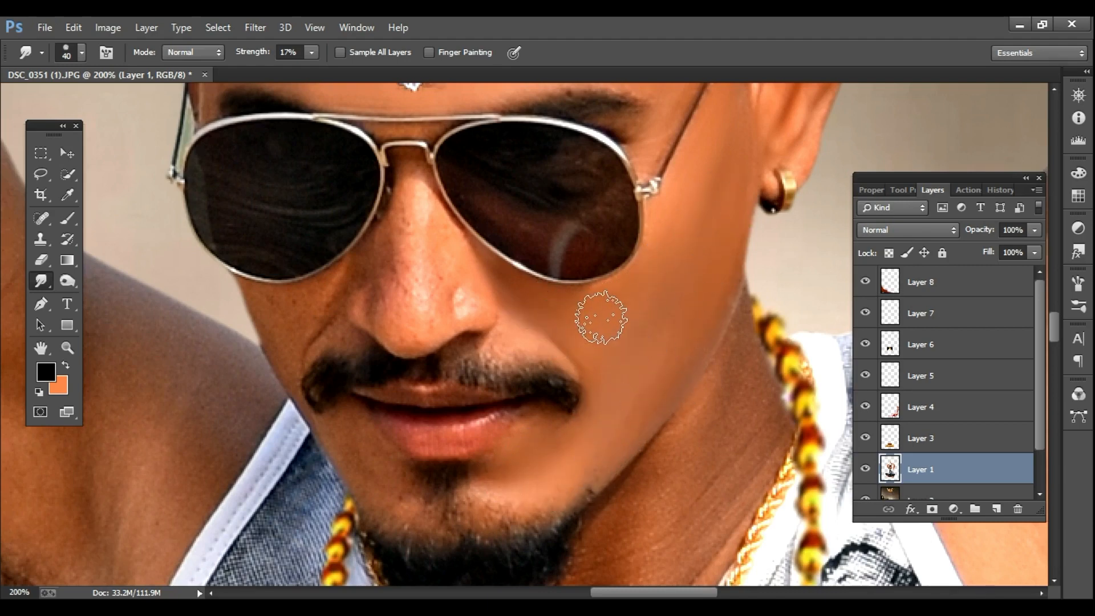
{"action": "left_click_drag", "start_coordinate": [602, 354], "coordinate": [772, 362]}
{"action": "mouse_move", "coordinate": [593, 327]}
{"action": "left_mouse_down"}
{"action": "mouse_move", "coordinate": [639, 311]}
{"action": "mouse_move", "coordinate": [585, 208]}
{"action": "mouse_move", "coordinate": [550, 308]}
{"action": "mouse_move", "coordinate": [599, 286]}
{"action": "mouse_move", "coordinate": [570, 297]}
{"action": "mouse_move", "coordinate": [521, 275]}
{"action": "mouse_move", "coordinate": [478, 327]}
{"action": "mouse_move", "coordinate": [506, 344]}
{"action": "mouse_move", "coordinate": [454, 327]}
{"action": "mouse_move", "coordinate": [447, 310]}
{"action": "mouse_move", "coordinate": [462, 342]}
{"action": "mouse_move", "coordinate": [429, 301]}
{"action": "mouse_move", "coordinate": [520, 473]}
{"action": "mouse_move", "coordinate": [508, 424]}
{"action": "mouse_move", "coordinate": [551, 497]}
{"action": "mouse_move", "coordinate": [537, 462]}
{"action": "mouse_move", "coordinate": [567, 477]}
{"action": "left_mouse_up"}
{"action": "left_click_drag", "start_coordinate": [679, 477], "coordinate": [662, 516]}
Step: Smooth the neck skin between the beard and the tank top with the Smudge tool at size 60
{"action": "left_click_drag", "start_coordinate": [788, 477], "coordinate": [491, 265]}
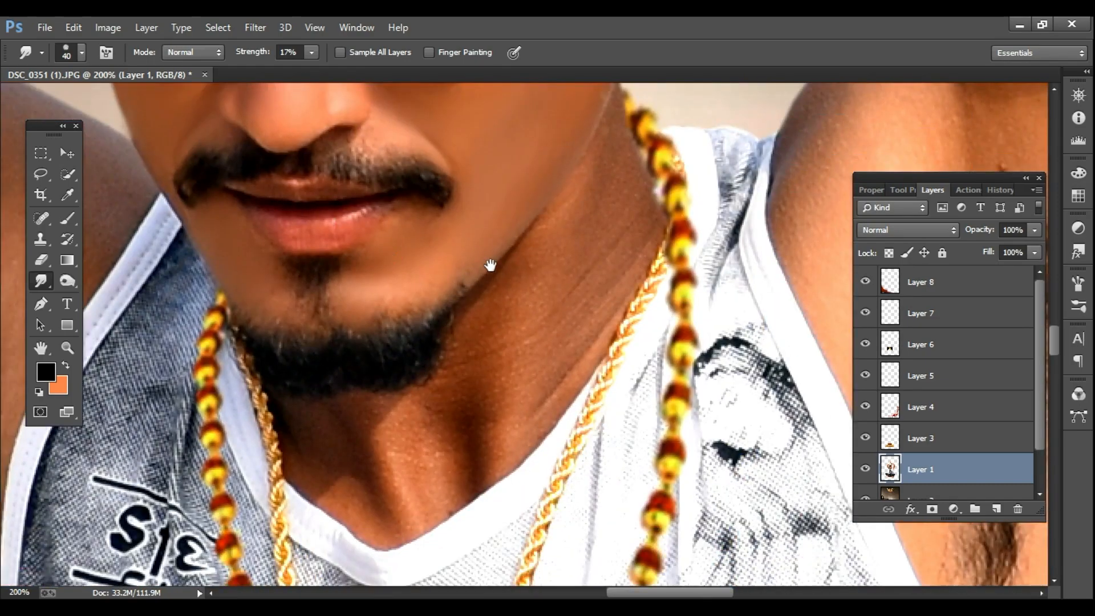
{"action": "key", "text": "bracketright"}
{"action": "key", "text": "bracketright"}
{"action": "key", "text": "bracketright"}
{"action": "mouse_move", "coordinate": [518, 313]}
{"action": "left_mouse_down"}
{"action": "mouse_move", "coordinate": [590, 209]}
{"action": "mouse_move", "coordinate": [599, 249]}
{"action": "mouse_move", "coordinate": [613, 163]}
{"action": "mouse_move", "coordinate": [574, 320]}
{"action": "mouse_move", "coordinate": [494, 414]}
{"action": "mouse_move", "coordinate": [402, 427]}
{"action": "mouse_move", "coordinate": [402, 491]}
{"action": "mouse_move", "coordinate": [486, 450]}
{"action": "mouse_move", "coordinate": [469, 386]}
{"action": "mouse_move", "coordinate": [388, 429]}
{"action": "mouse_move", "coordinate": [315, 424]}
{"action": "mouse_move", "coordinate": [324, 471]}
{"action": "mouse_move", "coordinate": [377, 505]}
{"action": "mouse_move", "coordinate": [526, 387]}
{"action": "mouse_move", "coordinate": [567, 304]}
{"action": "mouse_move", "coordinate": [510, 316]}
{"action": "left_mouse_up"}
Step: Smooth the upper arm below the tattooed forearm with the Smudge tool at size 125
{"action": "left_click", "coordinate": [496, 336], "text": "alt"}
{"action": "left_click", "coordinate": [496, 335], "text": "alt"}
{"action": "left_click_drag", "start_coordinate": [246, 233], "coordinate": [418, 401]}
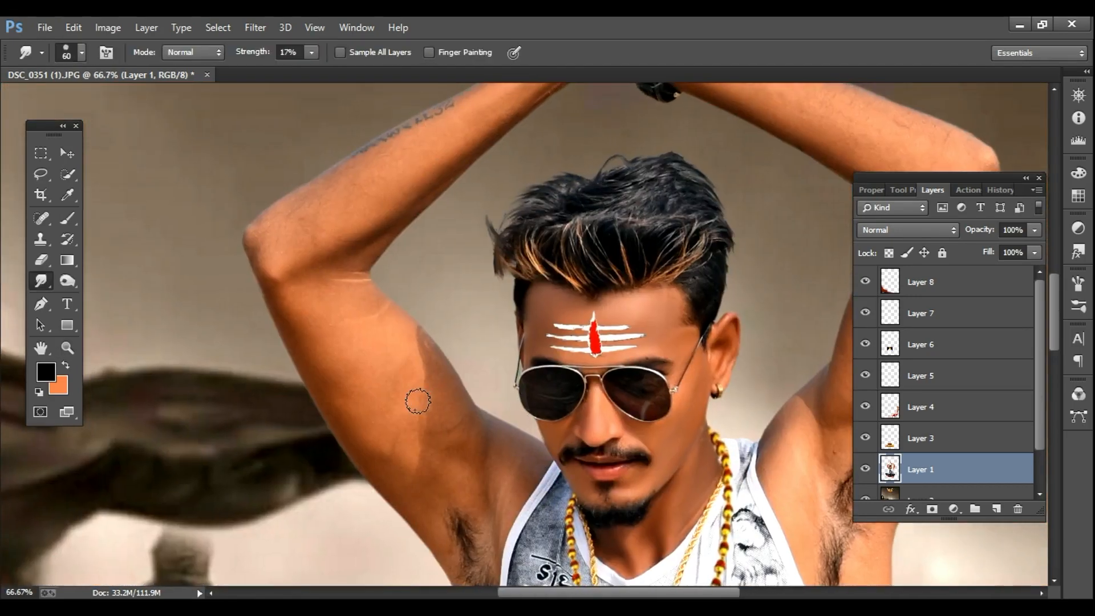
{"action": "left_click", "coordinate": [416, 401], "text": "ctrl"}
{"action": "scroll", "coordinate": [408, 403], "scroll_direction": "down", "scroll_amount": 2}
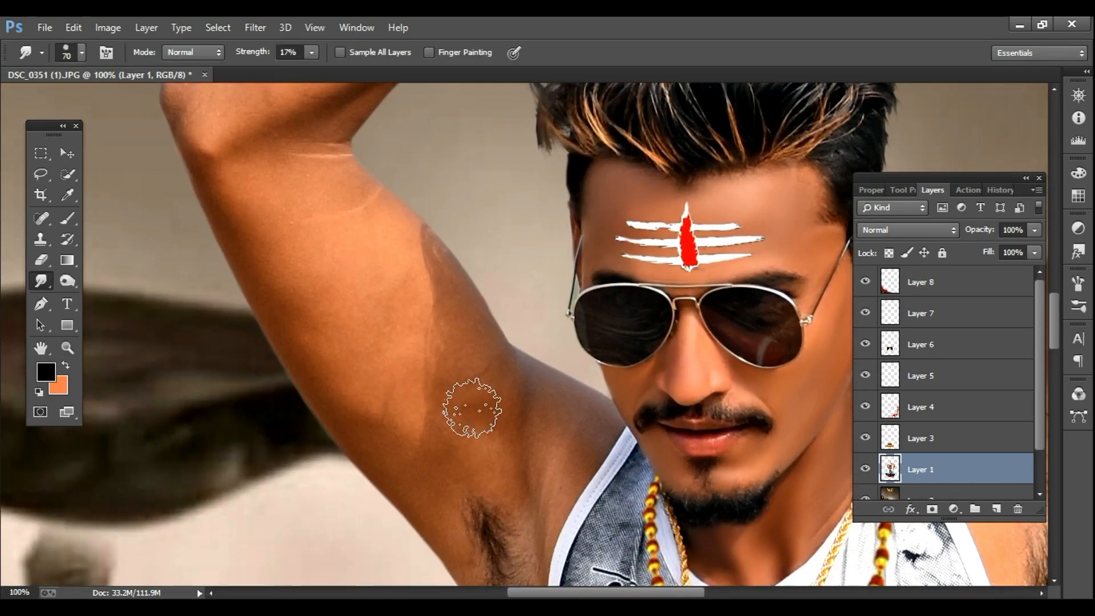
{"action": "key", "text": "bracketright"}
{"action": "key", "text": "bracketright"}
{"action": "key", "text": "bracketright"}
{"action": "key", "text": "bracketright"}
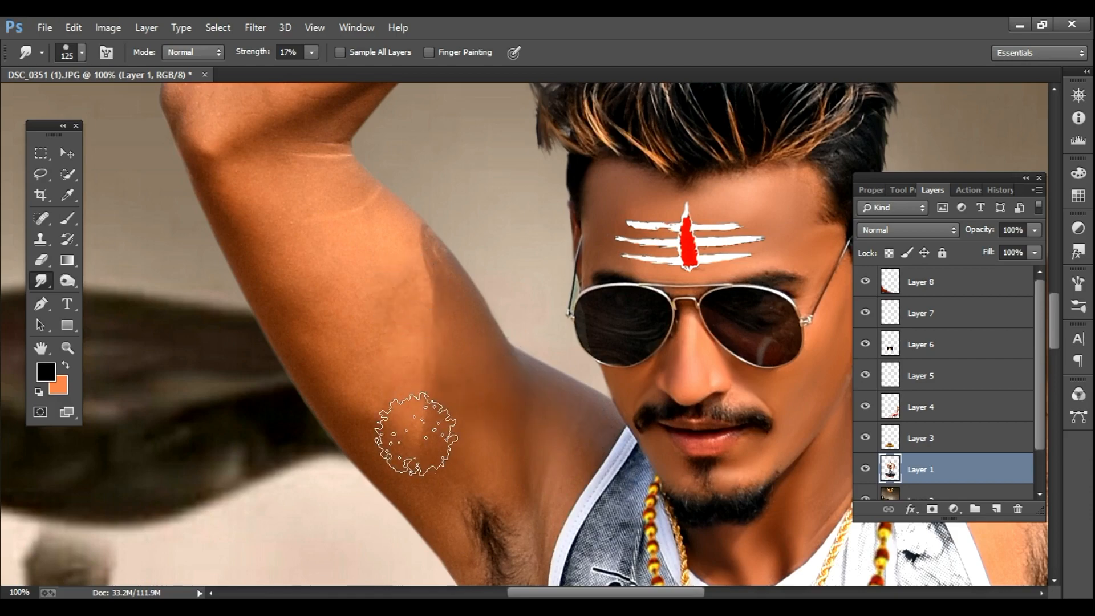
{"action": "mouse_move", "coordinate": [416, 435]}
{"action": "left_mouse_down"}
{"action": "mouse_move", "coordinate": [387, 263]}
{"action": "mouse_move", "coordinate": [342, 232]}
{"action": "mouse_move", "coordinate": [372, 243]}
{"action": "mouse_move", "coordinate": [406, 328]}
{"action": "mouse_move", "coordinate": [437, 288]}
{"action": "mouse_move", "coordinate": [415, 255]}
{"action": "mouse_move", "coordinate": [309, 257]}
{"action": "mouse_move", "coordinate": [275, 199]}
{"action": "mouse_move", "coordinate": [304, 203]}
{"action": "mouse_move", "coordinate": [275, 257]}
{"action": "mouse_move", "coordinate": [448, 502]}
{"action": "left_mouse_up"}
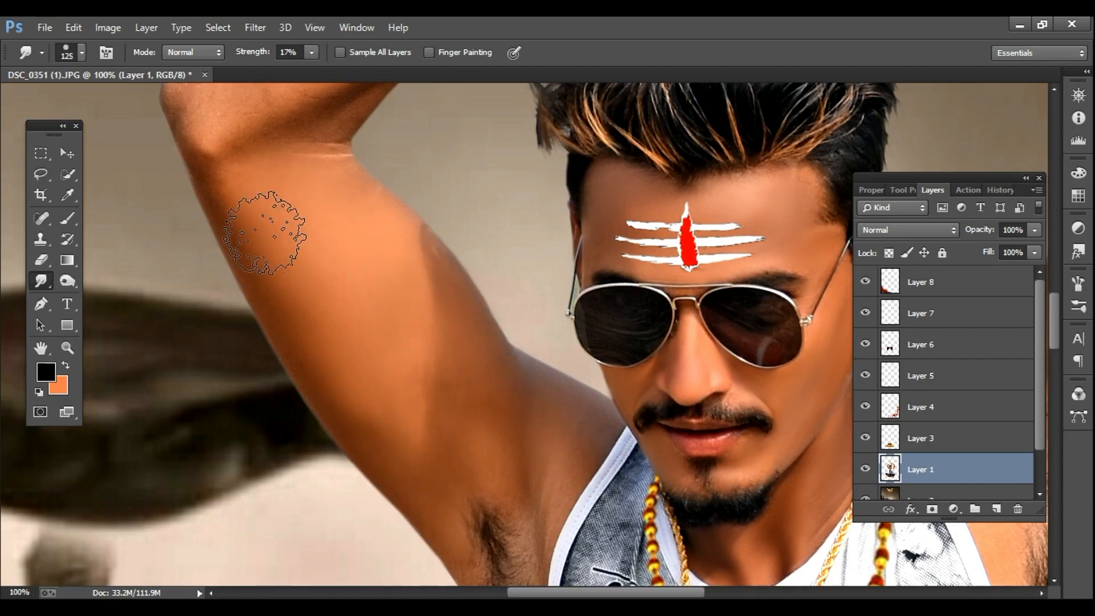
Step: Smooth the elbow and forearm skin beside the tattoo, using Smudge brush sizes 125 and 80
{"action": "scroll", "coordinate": [221, 257], "scroll_direction": "up", "scroll_amount": 3}
{"action": "mouse_move", "coordinate": [345, 221]}
{"action": "left_mouse_down"}
{"action": "mouse_move", "coordinate": [372, 166]}
{"action": "mouse_move", "coordinate": [307, 178]}
{"action": "mouse_move", "coordinate": [225, 278]}
{"action": "left_mouse_up"}
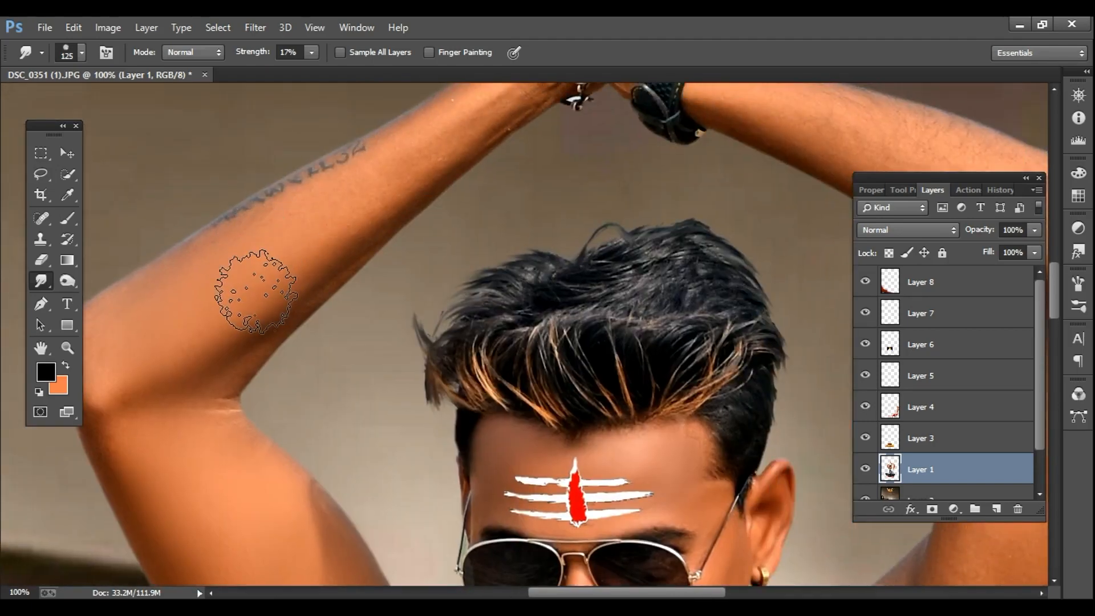
{"action": "key", "text": "bracketleft"}
{"action": "key", "text": "bracketleft"}
{"action": "key", "text": "bracketleft"}
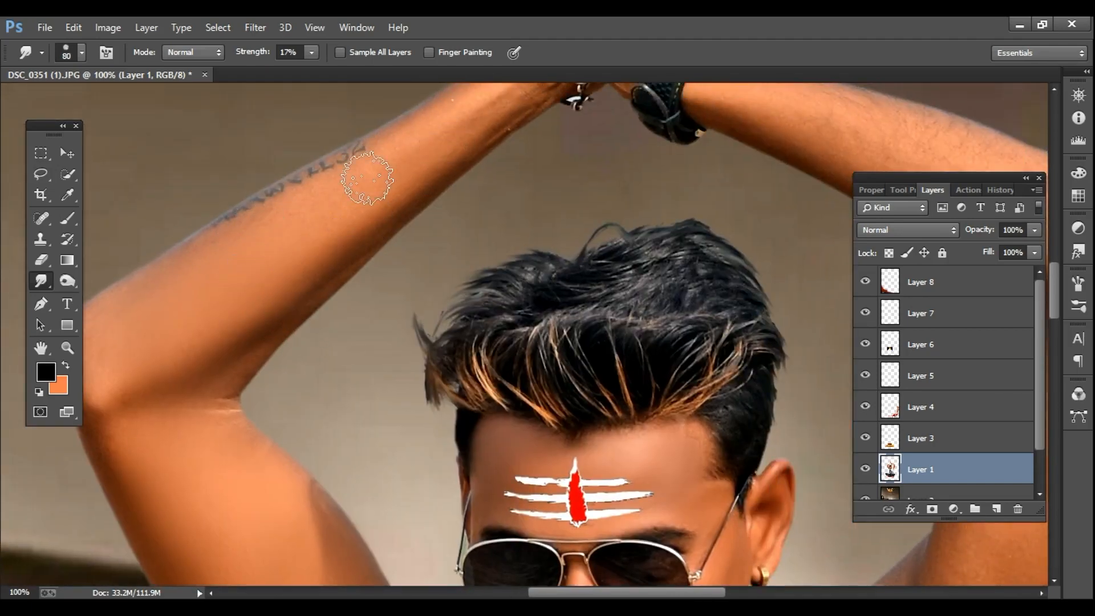
Step: Smooth the skin of the hands and the watch arm's forearm up to the elbow at brush size 80
{"action": "left_click_drag", "start_coordinate": [509, 94], "coordinate": [365, 220]}
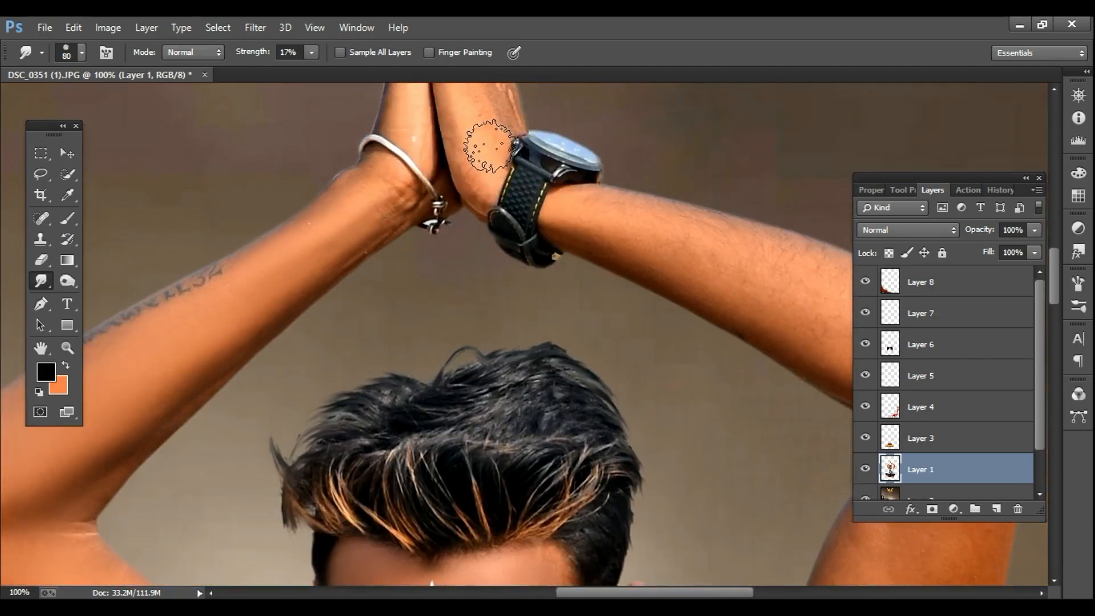
{"action": "mouse_move", "coordinate": [637, 256]}
{"action": "left_mouse_down"}
{"action": "mouse_move", "coordinate": [543, 239]}
{"action": "mouse_move", "coordinate": [541, 206]}
{"action": "mouse_move", "coordinate": [603, 233]}
{"action": "mouse_move", "coordinate": [594, 262]}
{"action": "mouse_move", "coordinate": [723, 280]}
{"action": "mouse_move", "coordinate": [530, 194]}
{"action": "left_mouse_up"}
{"action": "mouse_move", "coordinate": [805, 301]}
{"action": "left_mouse_down"}
{"action": "mouse_move", "coordinate": [378, 159]}
{"action": "mouse_move", "coordinate": [518, 249]}
{"action": "mouse_move", "coordinate": [690, 253]}
{"action": "mouse_move", "coordinate": [697, 330]}
{"action": "left_mouse_up"}
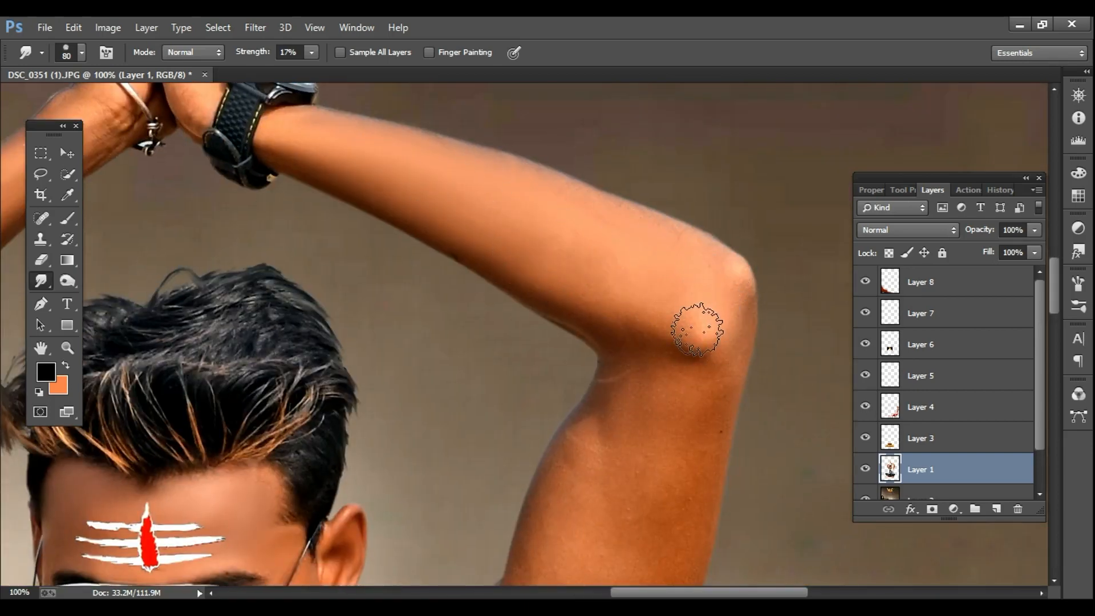
Step: Smooth the watch arm's upper arm and blend away its armpit hair with the Smudge tool at size 125
{"action": "scroll", "coordinate": [667, 262], "scroll_direction": "down", "scroll_amount": 8}
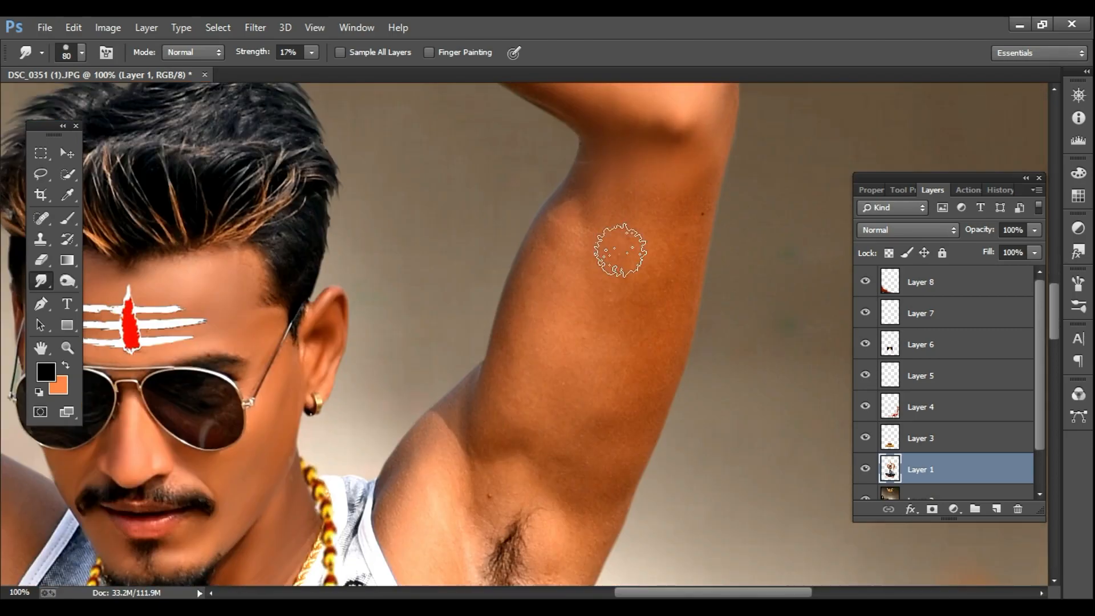
{"action": "key", "text": "bracketright"}
{"action": "mouse_move", "coordinate": [650, 267]}
{"action": "left_mouse_down"}
{"action": "mouse_move", "coordinate": [607, 257]}
{"action": "mouse_move", "coordinate": [604, 180]}
{"action": "mouse_move", "coordinate": [523, 360]}
{"action": "mouse_move", "coordinate": [526, 418]}
{"action": "mouse_move", "coordinate": [598, 434]}
{"action": "mouse_move", "coordinate": [648, 315]}
{"action": "mouse_move", "coordinate": [644, 336]}
{"action": "mouse_move", "coordinate": [605, 299]}
{"action": "mouse_move", "coordinate": [584, 219]}
{"action": "mouse_move", "coordinate": [506, 431]}
{"action": "mouse_move", "coordinate": [488, 402]}
{"action": "mouse_move", "coordinate": [442, 495]}
{"action": "mouse_move", "coordinate": [433, 468]}
{"action": "mouse_move", "coordinate": [426, 533]}
{"action": "mouse_move", "coordinate": [439, 503]}
{"action": "left_mouse_up"}
{"action": "mouse_move", "coordinate": [578, 470]}
{"action": "left_mouse_down"}
{"action": "mouse_move", "coordinate": [596, 291]}
{"action": "mouse_move", "coordinate": [600, 302]}
{"action": "mouse_move", "coordinate": [526, 367]}
{"action": "mouse_move", "coordinate": [532, 416]}
{"action": "mouse_move", "coordinate": [555, 429]}
{"action": "mouse_move", "coordinate": [527, 413]}
{"action": "mouse_move", "coordinate": [505, 517]}
{"action": "mouse_move", "coordinate": [516, 467]}
{"action": "left_mouse_up"}
{"action": "left_click_drag", "start_coordinate": [523, 384], "coordinate": [514, 167]}
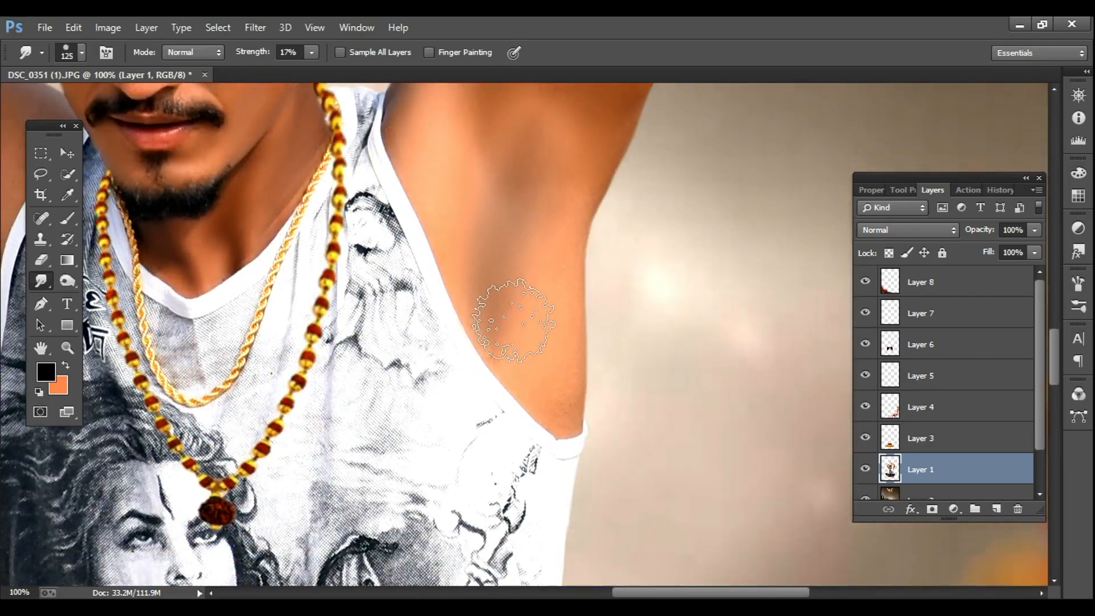
Step: Smooth the skin beside the tank top and blend away the armpit hair under the tattooed arm
{"action": "mouse_move", "coordinate": [521, 294]}
{"action": "left_mouse_down"}
{"action": "mouse_move", "coordinate": [681, 406]}
{"action": "mouse_move", "coordinate": [884, 371]}
{"action": "left_mouse_up"}
{"action": "mouse_move", "coordinate": [301, 283]}
{"action": "left_mouse_down"}
{"action": "mouse_move", "coordinate": [333, 431]}
{"action": "mouse_move", "coordinate": [341, 401]}
{"action": "mouse_move", "coordinate": [337, 410]}
{"action": "mouse_move", "coordinate": [319, 318]}
{"action": "mouse_move", "coordinate": [334, 268]}
{"action": "mouse_move", "coordinate": [319, 393]}
{"action": "left_mouse_up"}
{"action": "key", "text": "bracketleft"}
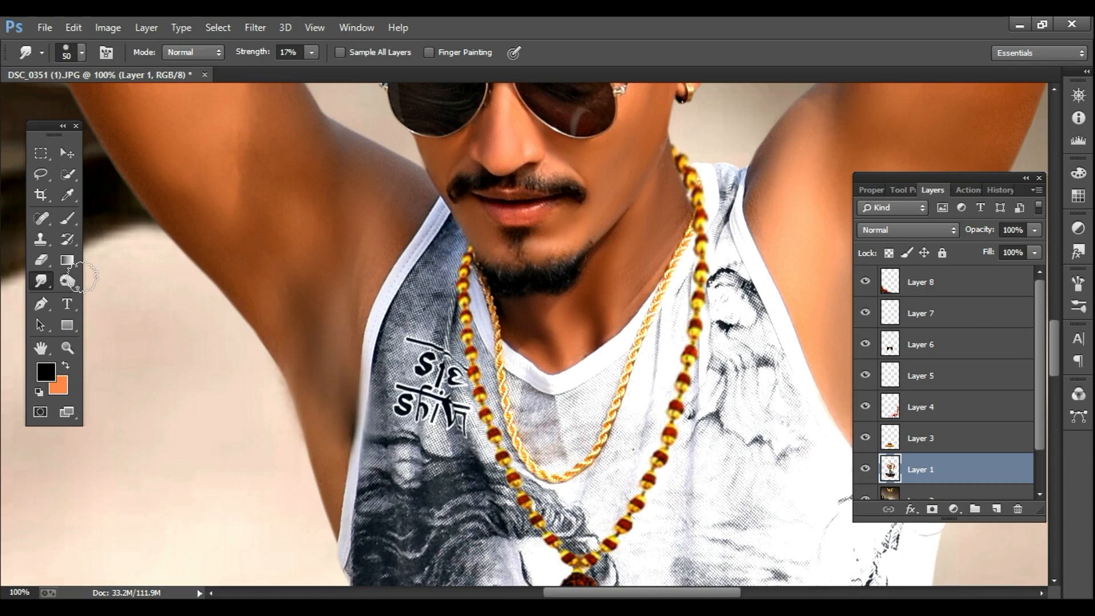
Step: Blend the armpit skin under the tattooed arm with the Mixer Brush at size 70, undoing the last stroke
{"action": "right_click", "coordinate": [68, 220]}
{"action": "left_click", "coordinate": [114, 263]}
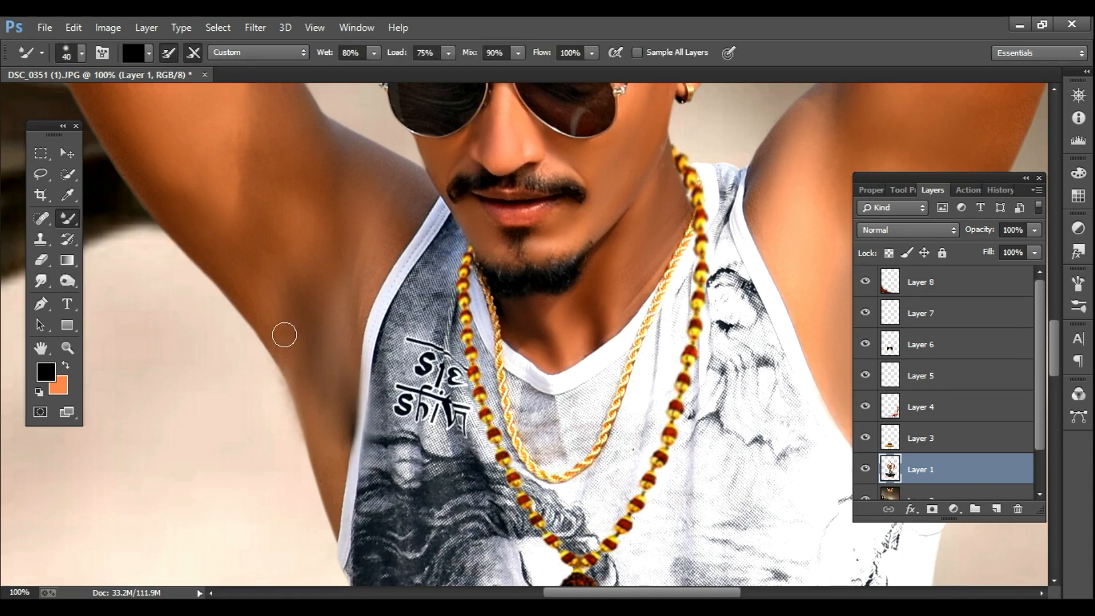
{"action": "left_click_drag", "start_coordinate": [332, 320], "coordinate": [321, 324]}
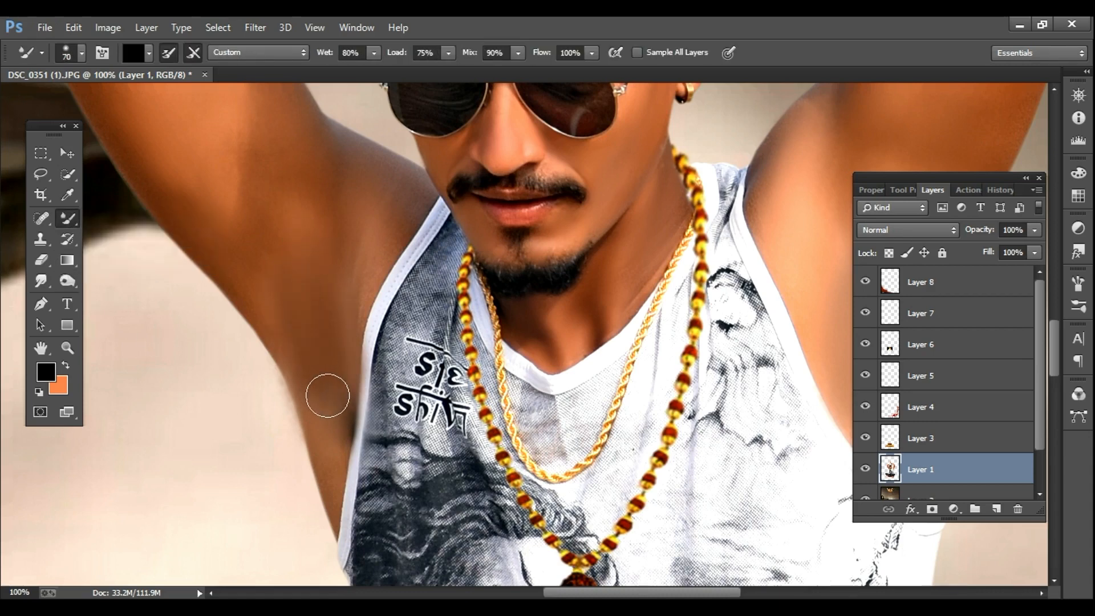
{"action": "left_click_drag", "start_coordinate": [327, 396], "coordinate": [331, 395]}
{"action": "key", "text": "ctrl+z"}
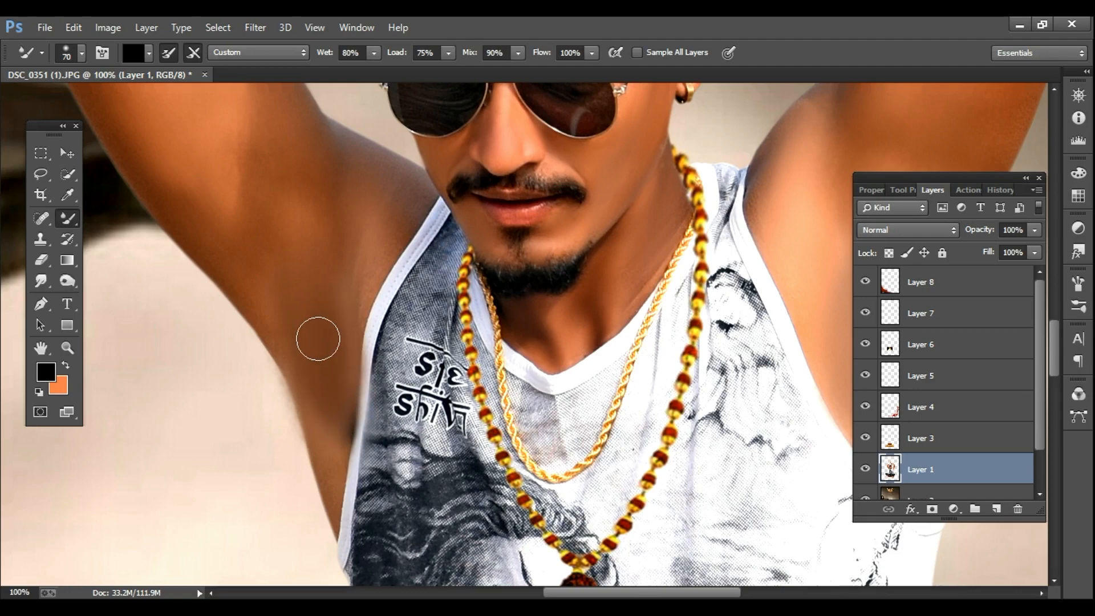
Step: Blend the dark armpit patch under the watch arm into the surrounding skin with the Mixer Brush at size 70
{"action": "left_click_drag", "start_coordinate": [550, 347], "coordinate": [255, 336]}
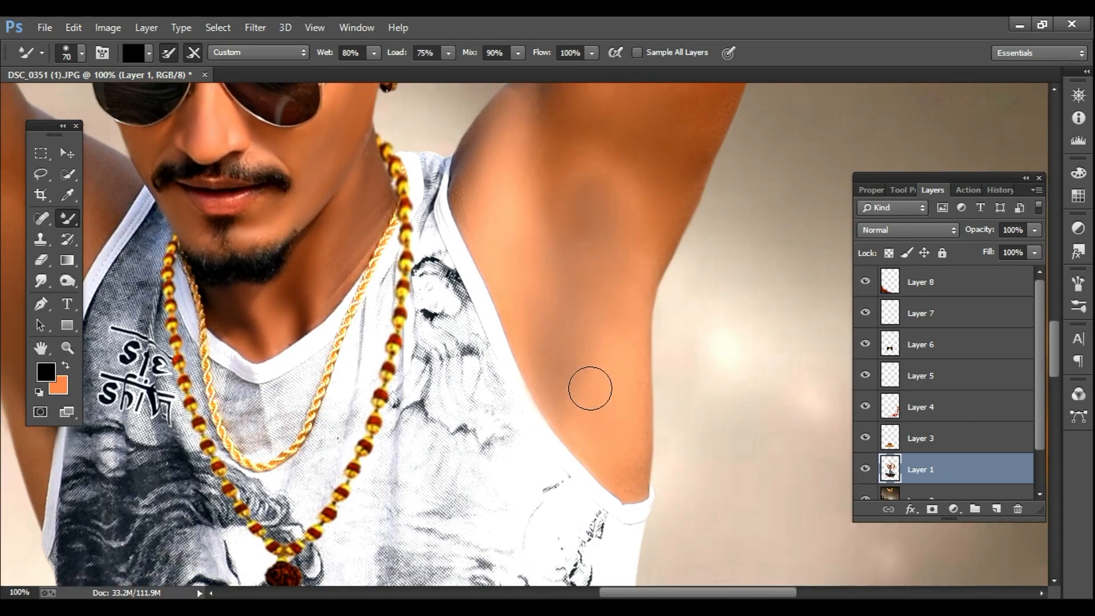
{"action": "key", "text": "z"}
{"action": "scroll", "coordinate": [593, 391], "scroll_direction": "down", "scroll_amount": 5}
{"action": "scroll", "coordinate": [600, 396], "scroll_direction": "up", "scroll_amount": 4}
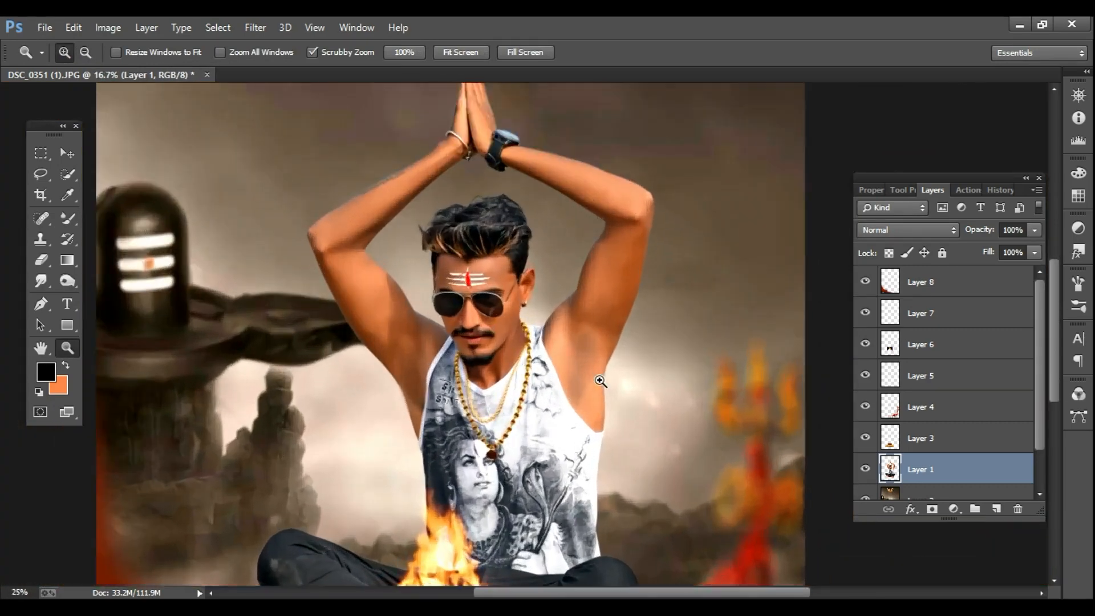
{"action": "key", "text": "b"}
{"action": "left_click_drag", "start_coordinate": [573, 301], "coordinate": [607, 445]}
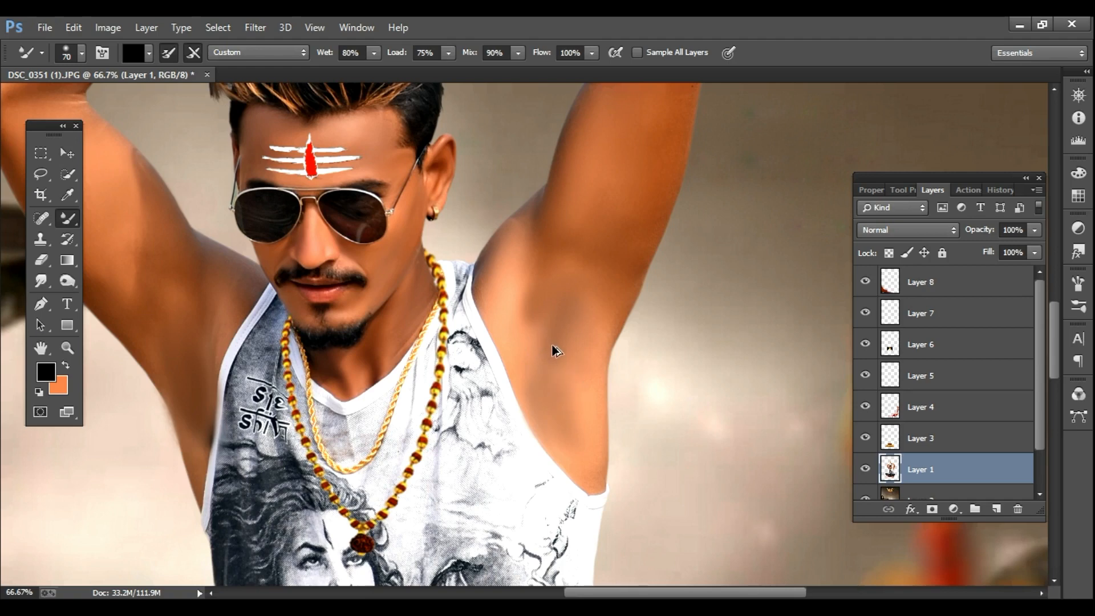
{"action": "left_click_drag", "start_coordinate": [556, 350], "coordinate": [553, 293]}
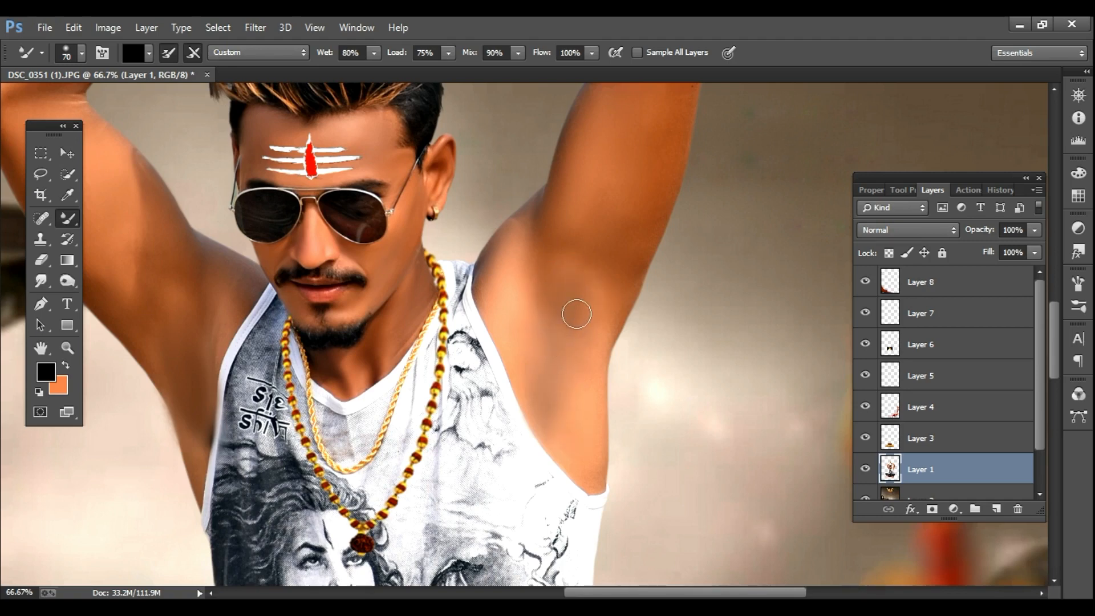
Step: Check the smoothed skin against the whole composite
{"action": "left_click", "coordinate": [545, 419], "text": "alt"}
{"action": "left_click", "coordinate": [546, 419], "text": "alt"}
{"action": "left_click", "coordinate": [545, 419], "text": "alt"}
{"action": "left_click", "coordinate": [545, 420], "text": "alt"}
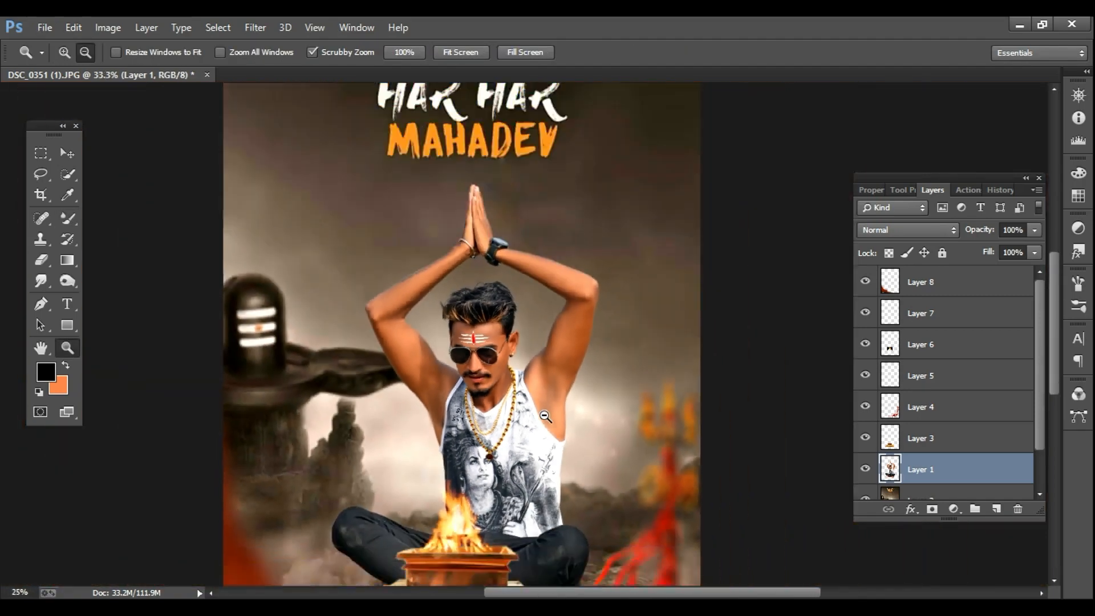
{"action": "left_click", "coordinate": [545, 419], "text": "alt"}
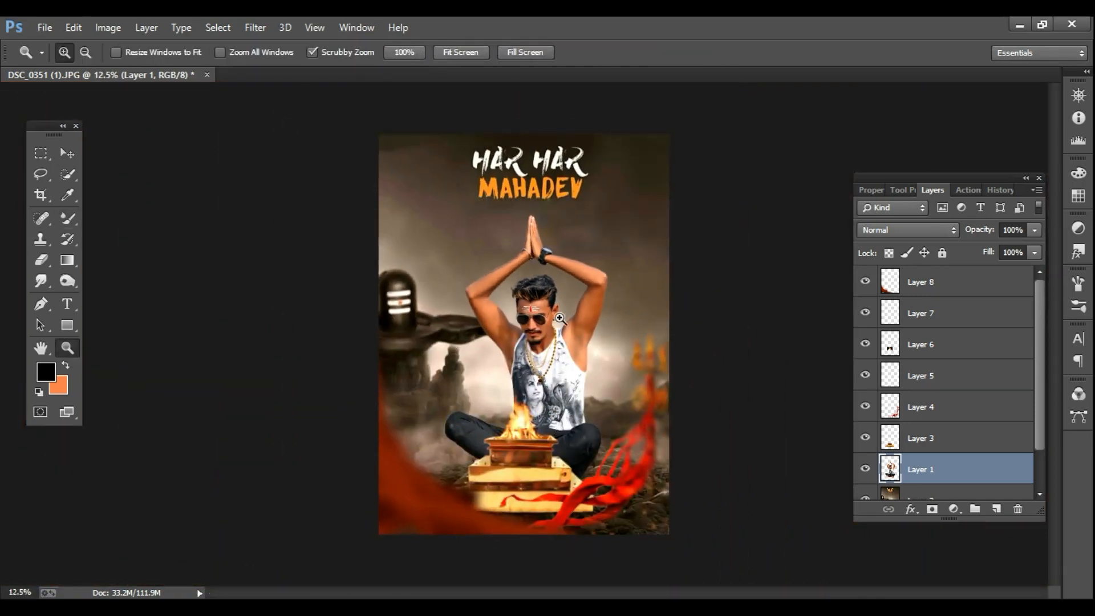
{"action": "left_click", "coordinate": [542, 344], "text": "ctrl"}
{"action": "left_click", "coordinate": [542, 344], "text": "ctrl"}
{"action": "left_click", "coordinate": [541, 345], "text": "ctrl"}
{"action": "left_click", "coordinate": [541, 345], "text": "alt"}
{"action": "left_click", "coordinate": [542, 345], "text": "alt"}
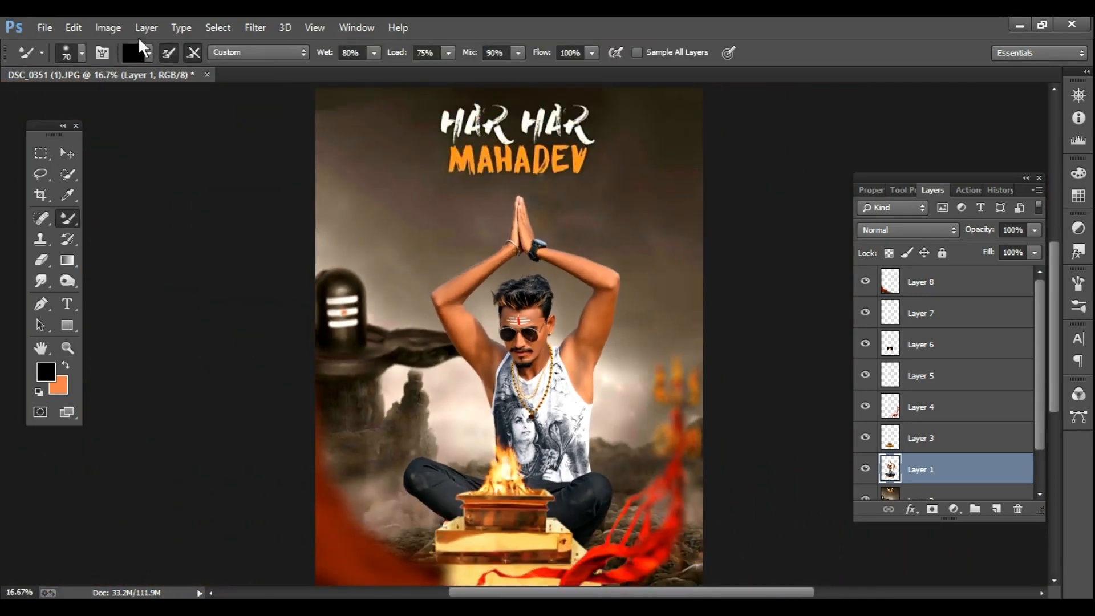
Step: Apply Color Efex Pro 3.0's Contrast Color Range to the man with Color 51°, Color Contrast 96%, Brightness -20% and Contrast 25%
{"action": "left_click", "coordinate": [256, 27]}
{"action": "mouse_move", "coordinate": [440, 455]}
{"action": "left_click", "coordinate": [489, 457]}
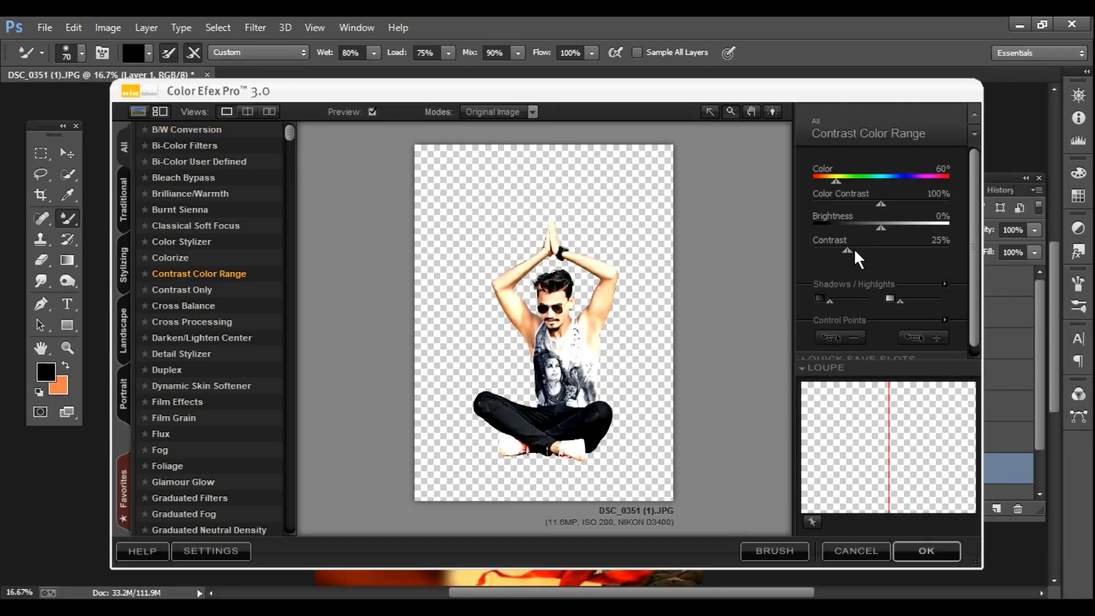
{"action": "left_click_drag", "start_coordinate": [853, 225], "coordinate": [867, 223]}
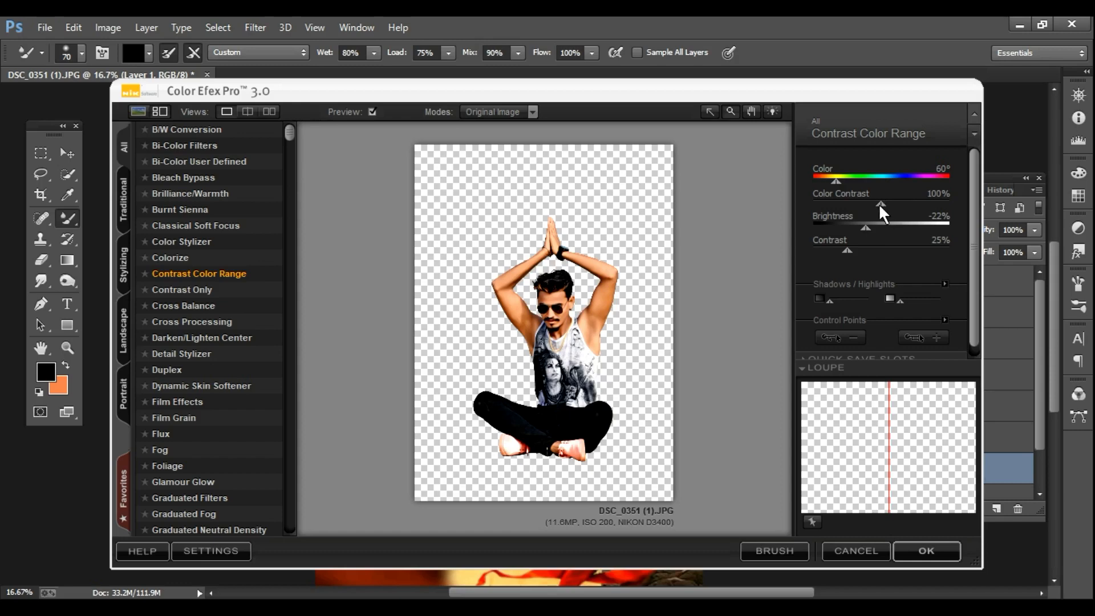
{"action": "left_click_drag", "start_coordinate": [880, 203], "coordinate": [836, 181]}
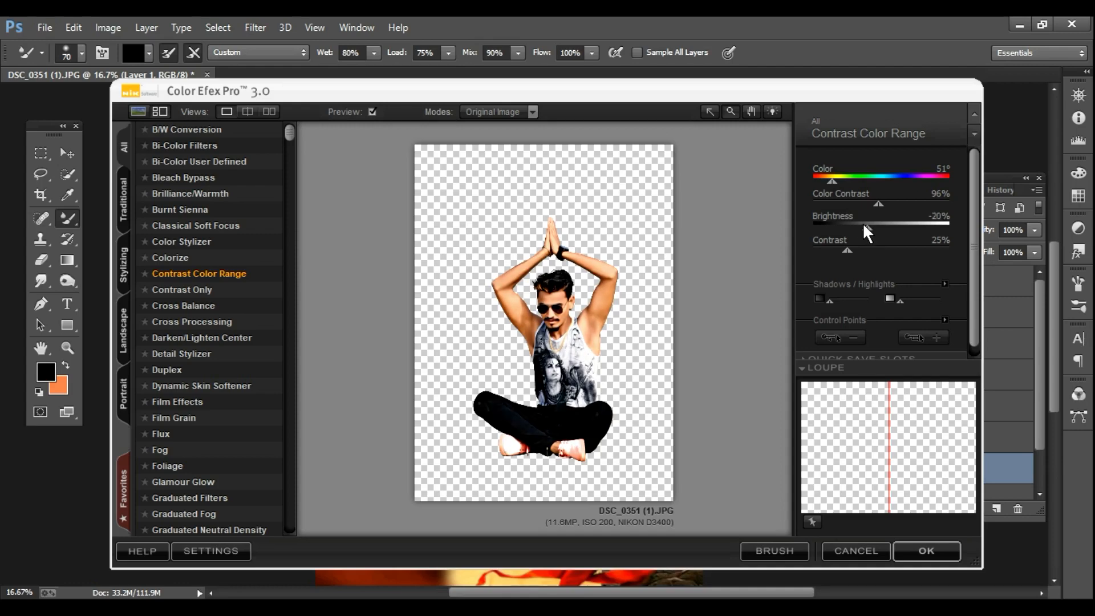
{"action": "left_click", "coordinate": [925, 551]}
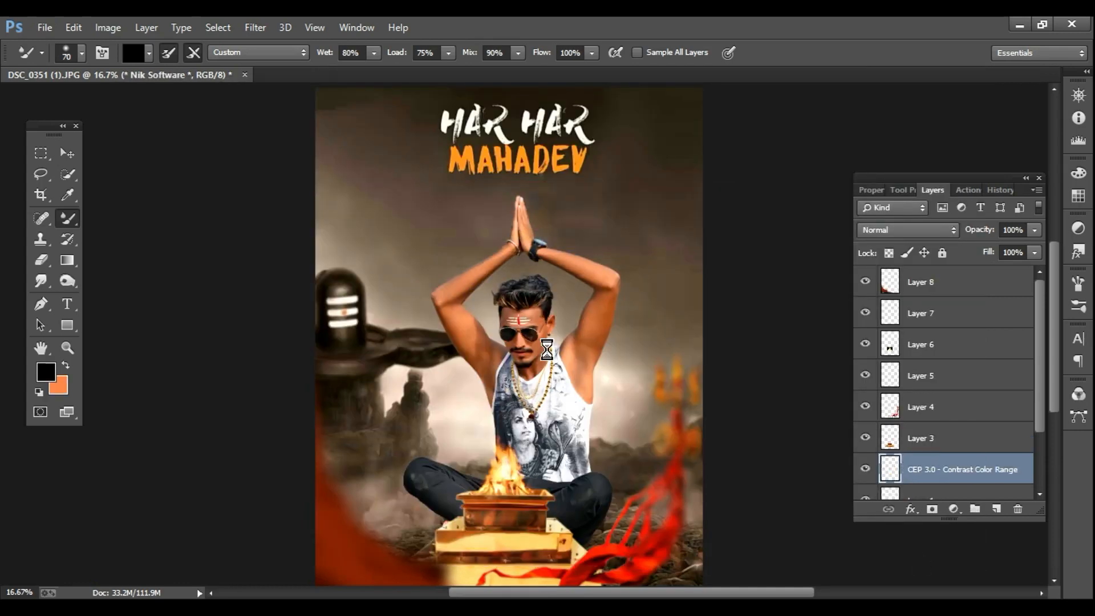
Step: Erase the Contrast Color Range effect over the man's lips with the Eraser at size 25 and 100% opacity
{"action": "key", "text": "z"}
{"action": "left_click", "coordinate": [530, 339]}
{"action": "left_click", "coordinate": [529, 338]}
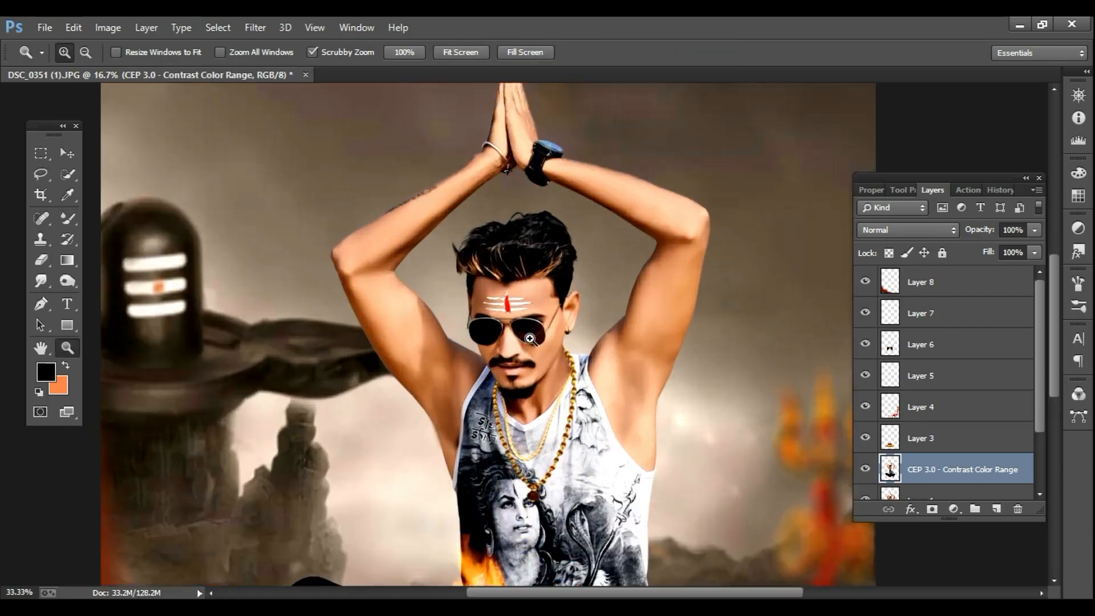
{"action": "left_click", "coordinate": [529, 339]}
{"action": "left_click", "coordinate": [530, 339]}
{"action": "left_click", "coordinate": [530, 338]}
{"action": "left_click", "coordinate": [531, 338]}
{"action": "key", "text": "b"}
{"action": "left_click_drag", "start_coordinate": [531, 365], "coordinate": [556, 215]}
{"action": "key", "text": "bracketleft"}
{"action": "key", "text": "bracketleft"}
{"action": "key", "text": "bracketleft"}
{"action": "key", "text": "bracketleft"}
{"action": "key", "text": "bracketleft"}
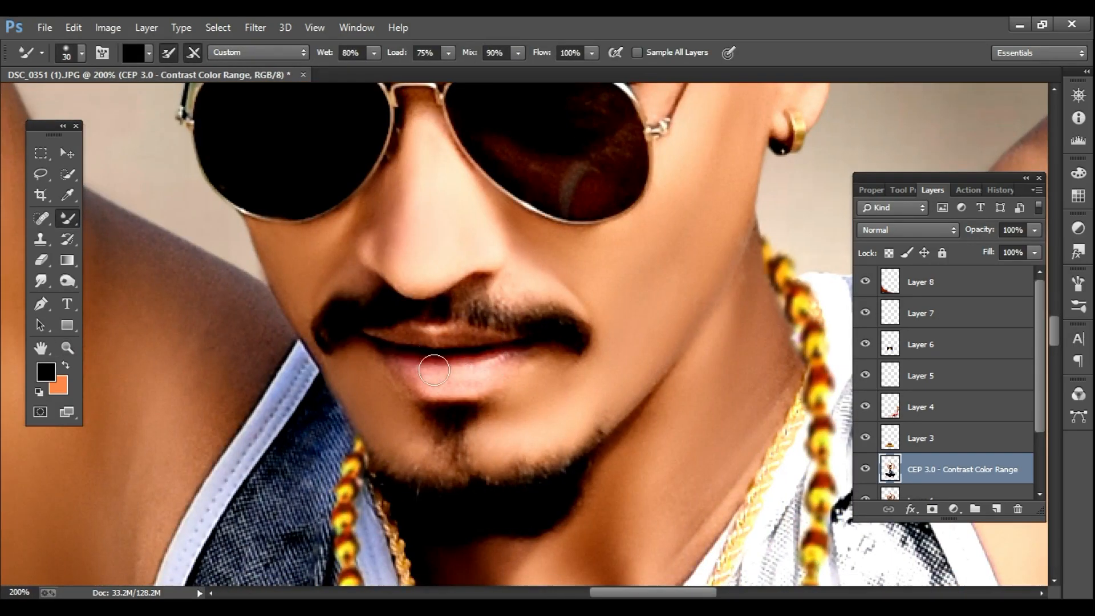
{"action": "left_click", "coordinate": [40, 260]}
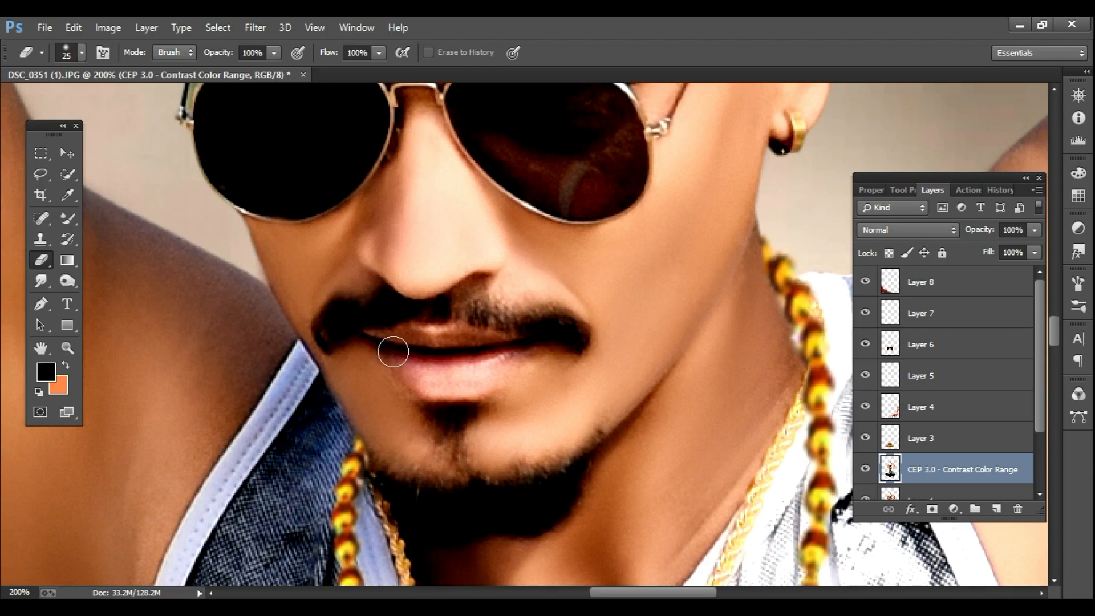
{"action": "mouse_move", "coordinate": [393, 351]}
{"action": "left_mouse_down"}
{"action": "mouse_move", "coordinate": [490, 376]}
{"action": "mouse_move", "coordinate": [426, 378]}
{"action": "mouse_move", "coordinate": [433, 385]}
{"action": "mouse_move", "coordinate": [495, 354]}
{"action": "mouse_move", "coordinate": [433, 342]}
{"action": "mouse_move", "coordinate": [409, 366]}
{"action": "mouse_move", "coordinate": [391, 346]}
{"action": "mouse_move", "coordinate": [430, 371]}
{"action": "mouse_move", "coordinate": [500, 353]}
{"action": "mouse_move", "coordinate": [438, 373]}
{"action": "left_mouse_up"}
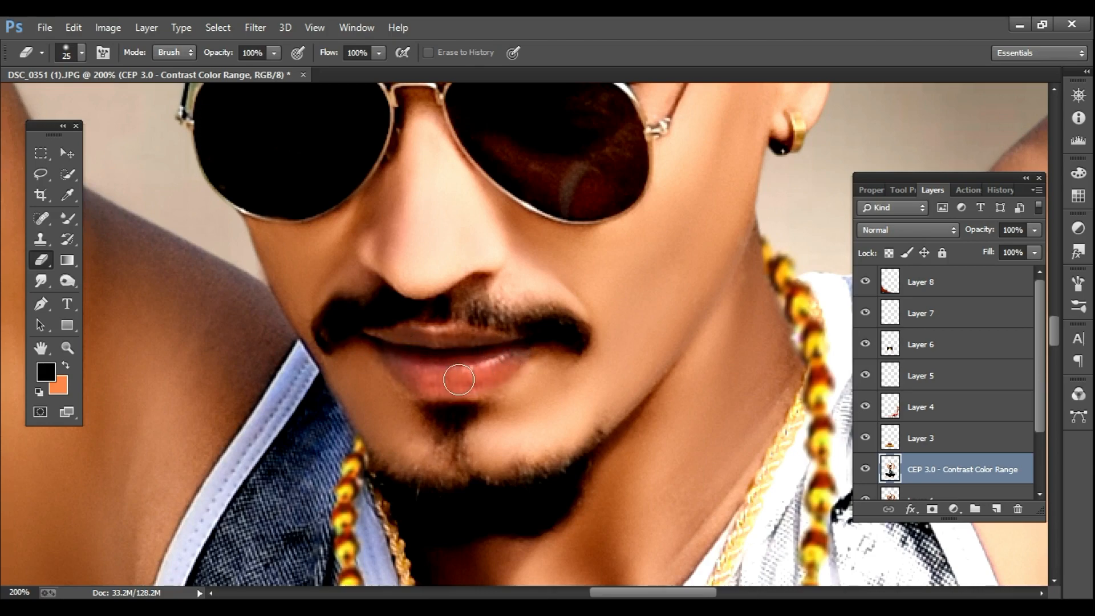
Step: Merge the Contrast Color Range layer down into Layer 1
{"action": "key", "text": "z"}
{"action": "left_click", "coordinate": [459, 380], "text": "alt"}
{"action": "left_click", "coordinate": [456, 406], "text": "alt"}
{"action": "left_click", "coordinate": [455, 410], "text": "alt"}
{"action": "left_click", "coordinate": [456, 414]}
{"action": "left_click", "coordinate": [455, 414], "text": "alt"}
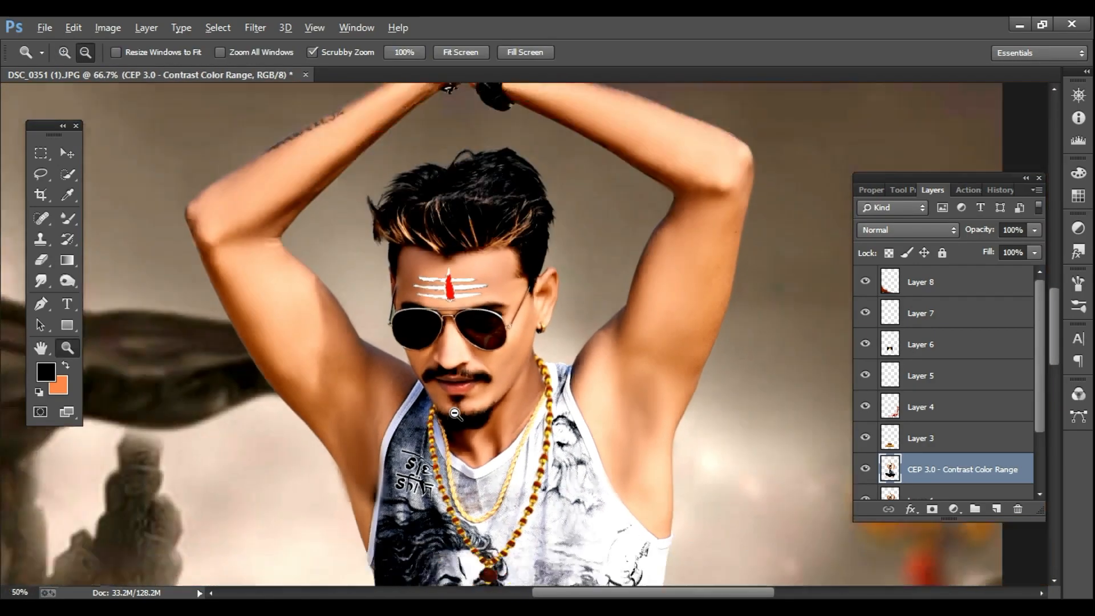
{"action": "left_click", "coordinate": [455, 414], "text": "alt"}
{"action": "left_click", "coordinate": [455, 414], "text": "alt"}
{"action": "left_click", "coordinate": [455, 413], "text": "alt"}
{"action": "left_click", "coordinate": [455, 414], "text": "alt"}
{"action": "key", "text": "e"}
{"action": "right_click", "coordinate": [925, 472]}
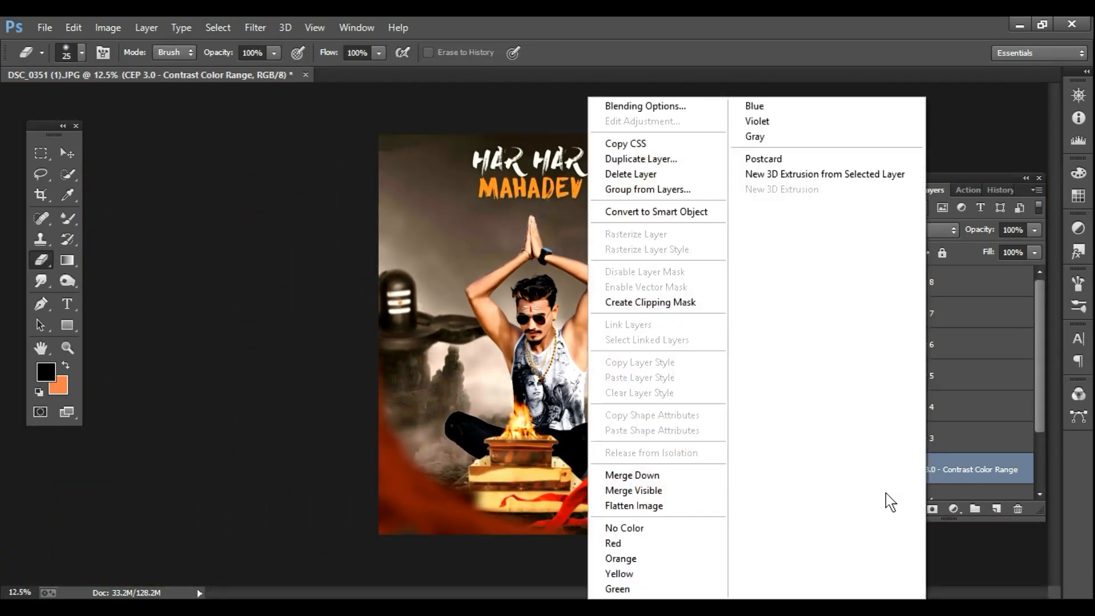
{"action": "left_click", "coordinate": [632, 475]}
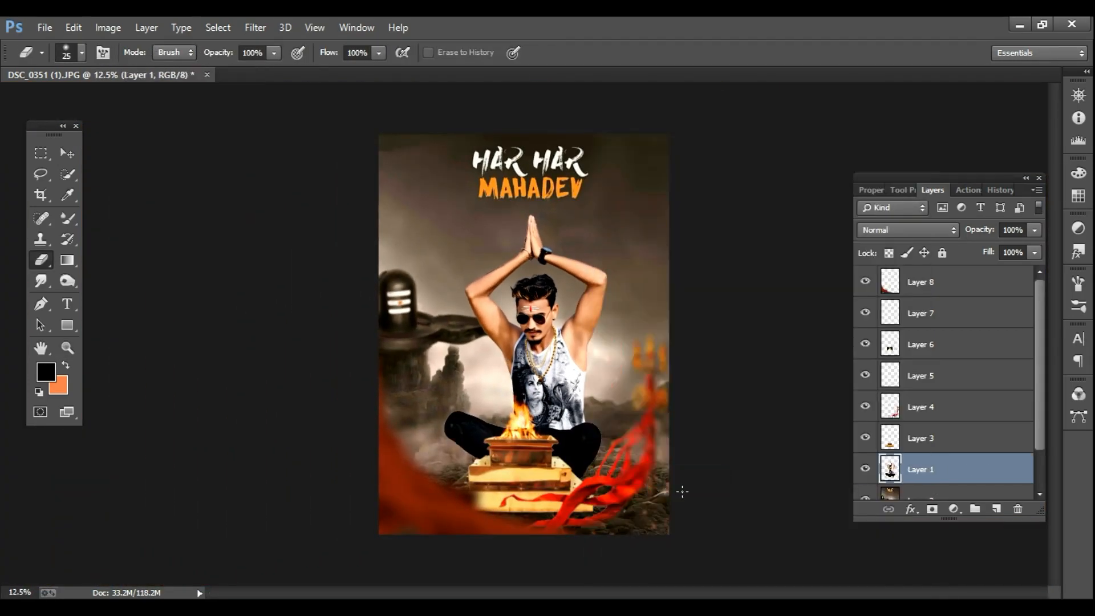
Step: Inspect the merged man up close and undo the layer merge
{"action": "key", "text": "z"}
{"action": "left_click", "coordinate": [532, 323]}
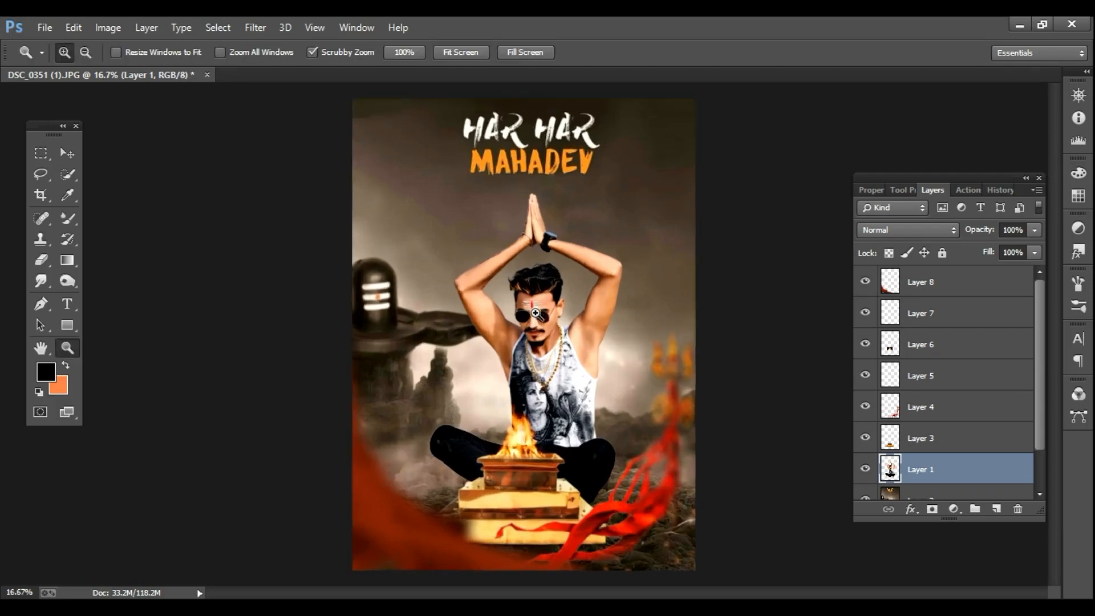
{"action": "left_click", "coordinate": [532, 317]}
{"action": "left_click", "coordinate": [532, 315]}
{"action": "key", "text": "ctrl+z"}
Step: Slightly lower the Contrast Color Range layer's opacity and merge it down into Layer 1
{"action": "left_click", "coordinate": [1034, 229]}
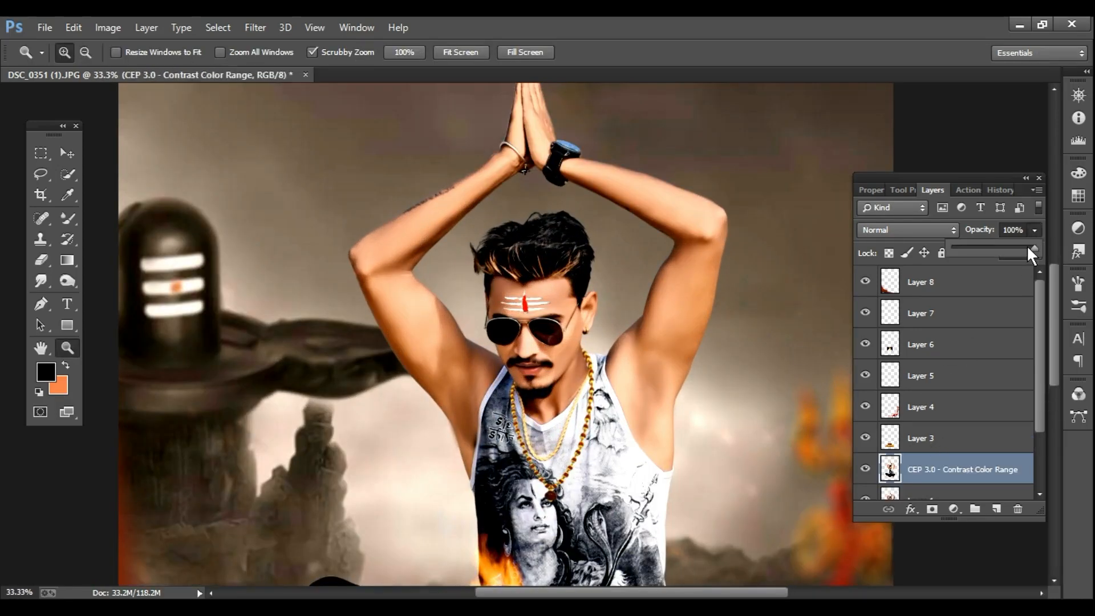
{"action": "left_click_drag", "start_coordinate": [1027, 247], "coordinate": [1020, 249]}
{"action": "right_click", "coordinate": [947, 470]}
{"action": "left_click", "coordinate": [805, 405]}
{"action": "left_click", "coordinate": [540, 374], "text": "alt"}
{"action": "left_click", "coordinate": [541, 374], "text": "alt"}
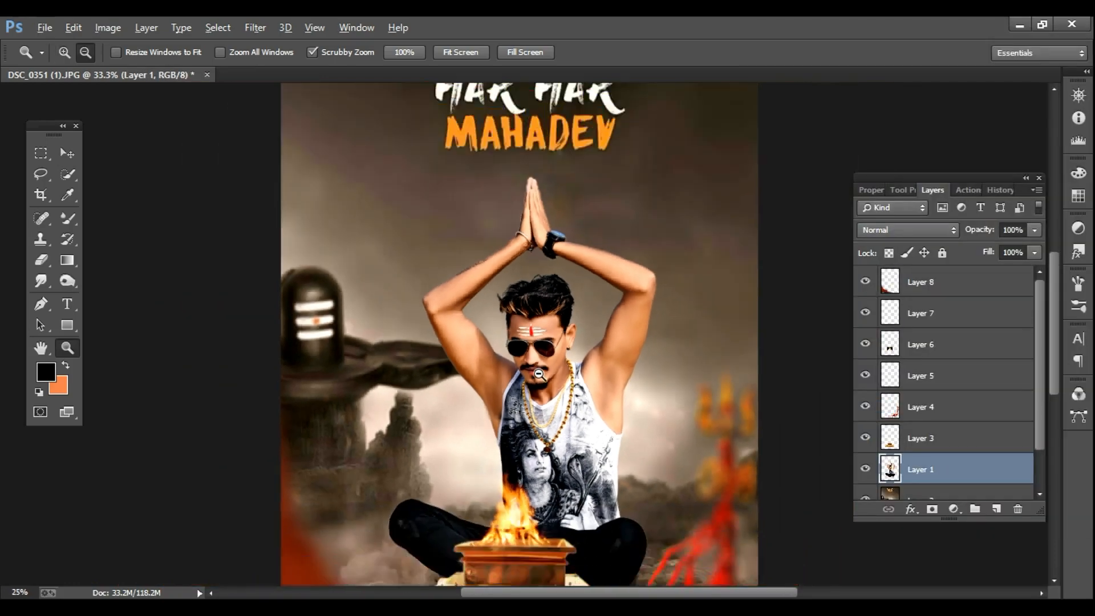
{"action": "left_click", "coordinate": [540, 373], "text": "alt"}
Step: Open the Color Efex Pro 4 filter from the Nik Collection on Layer 1
{"action": "key", "text": "e"}
{"action": "scroll", "coordinate": [928, 478], "scroll_direction": "down", "scroll_amount": 2}
{"action": "left_click", "coordinate": [924, 457]}
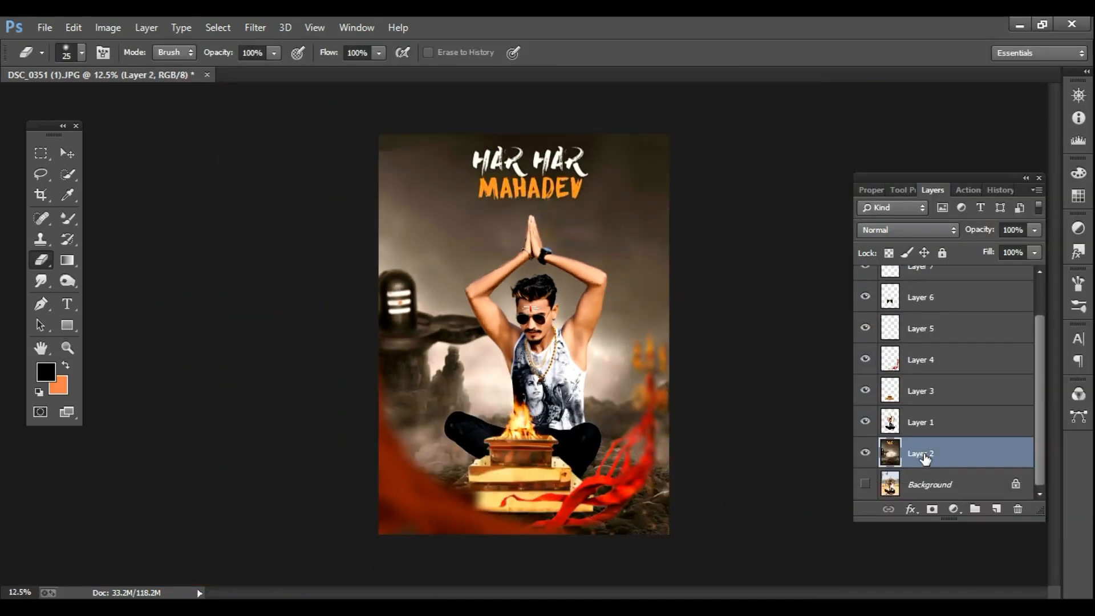
{"action": "left_click", "coordinate": [937, 428]}
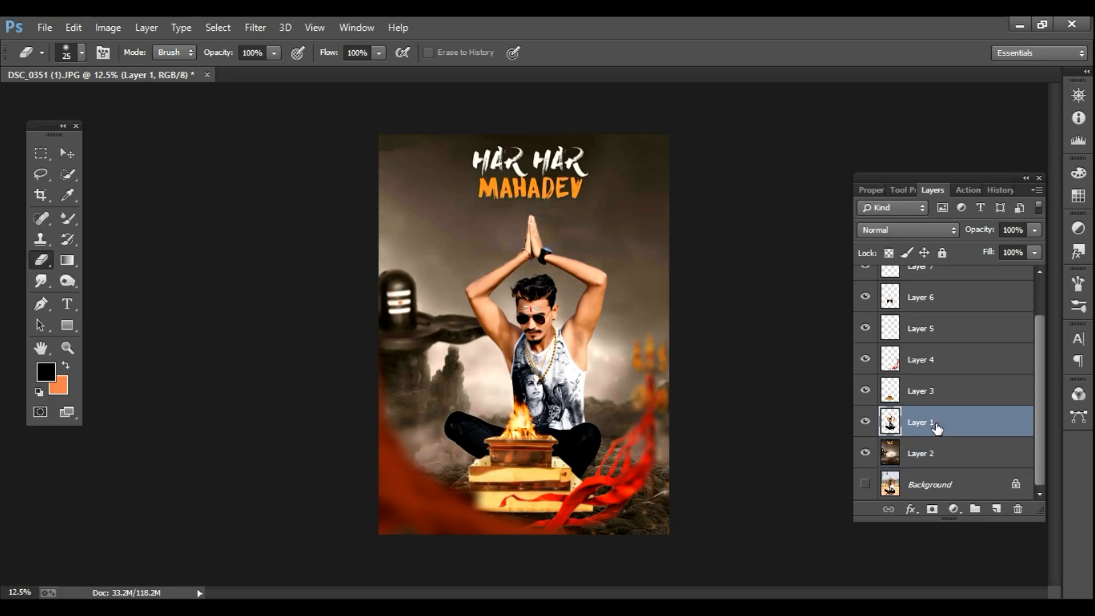
{"action": "left_click", "coordinate": [255, 27]}
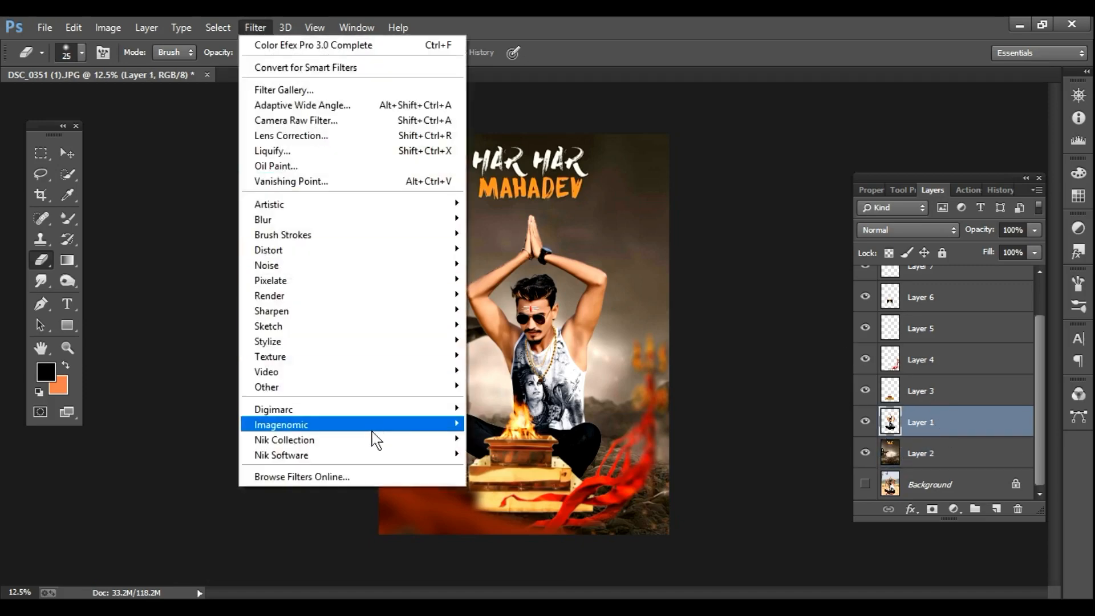
{"action": "left_click", "coordinate": [504, 437]}
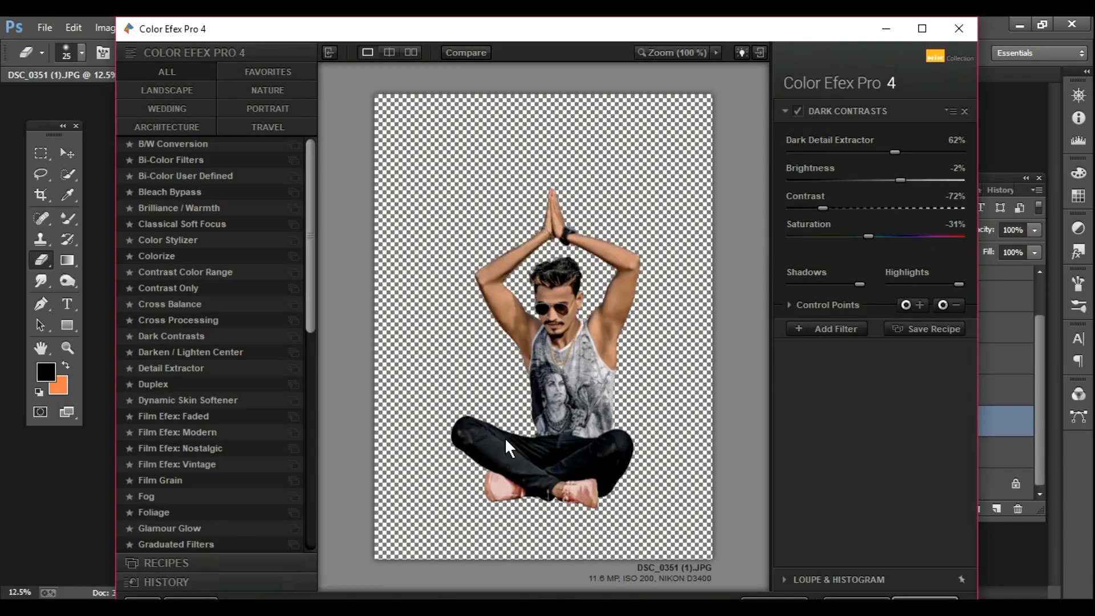
Step: Add a Detail Extractor filter after Dark Contrasts with Detail Extractor 5%, Contrast 39% and a raised Saturation
{"action": "left_click", "coordinate": [832, 329]}
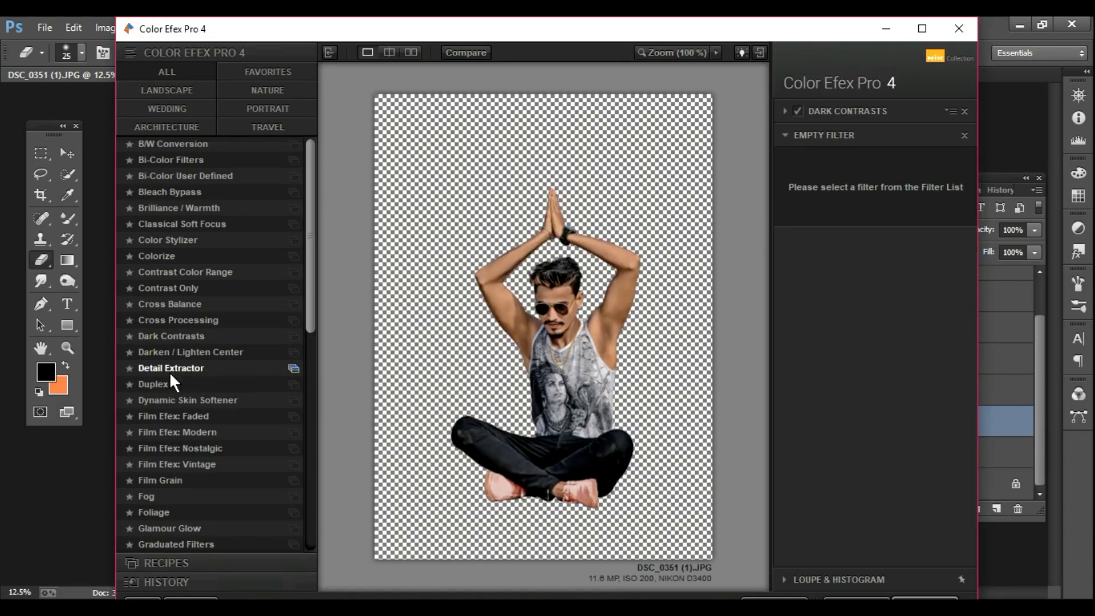
{"action": "left_click", "coordinate": [170, 368]}
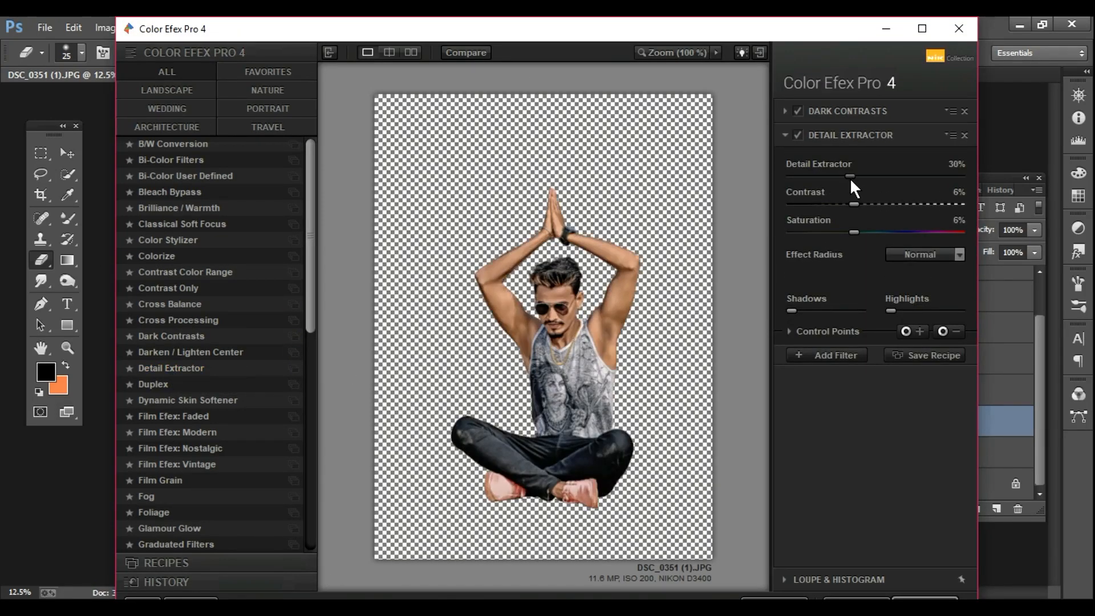
{"action": "left_click_drag", "start_coordinate": [842, 176], "coordinate": [802, 177]}
{"action": "left_click", "coordinate": [888, 204]}
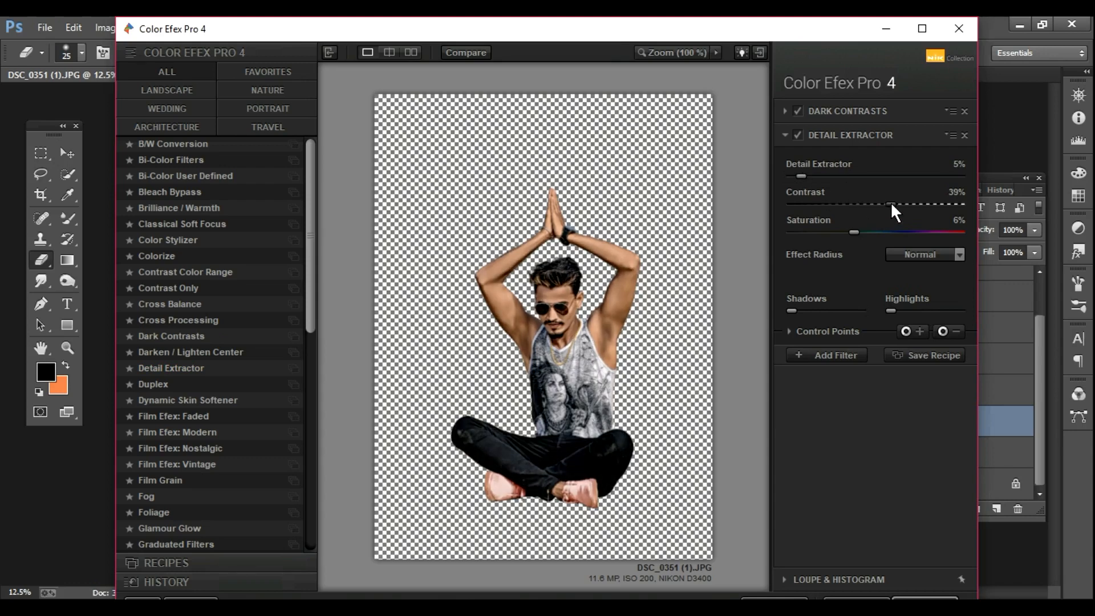
{"action": "left_click_drag", "start_coordinate": [856, 233], "coordinate": [893, 232]}
{"action": "left_click", "coordinate": [843, 351]}
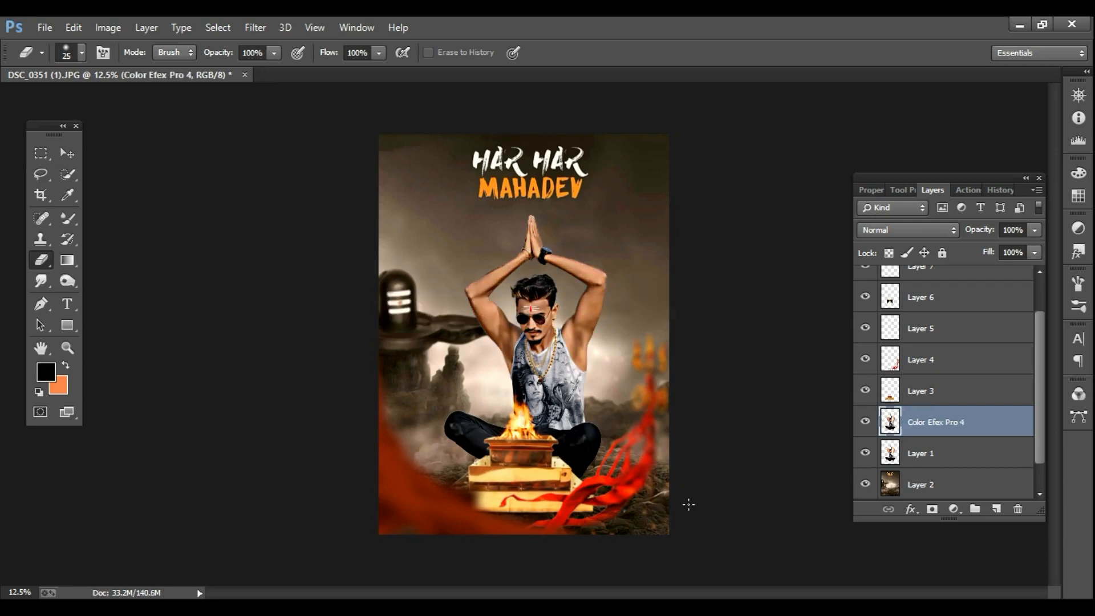
Step: Erase the Color Efex Pro 4 layer over the tattooed arm's skin with a soft eraser at 80% opacity
{"action": "left_click", "coordinate": [526, 326], "text": "ctrl"}
{"action": "left_click", "coordinate": [525, 326], "text": "ctrl"}
{"action": "left_click", "coordinate": [526, 326], "text": "ctrl"}
{"action": "left_click", "coordinate": [526, 326], "text": "ctrl"}
{"action": "left_click_drag", "start_coordinate": [532, 346], "coordinate": [423, 478]}
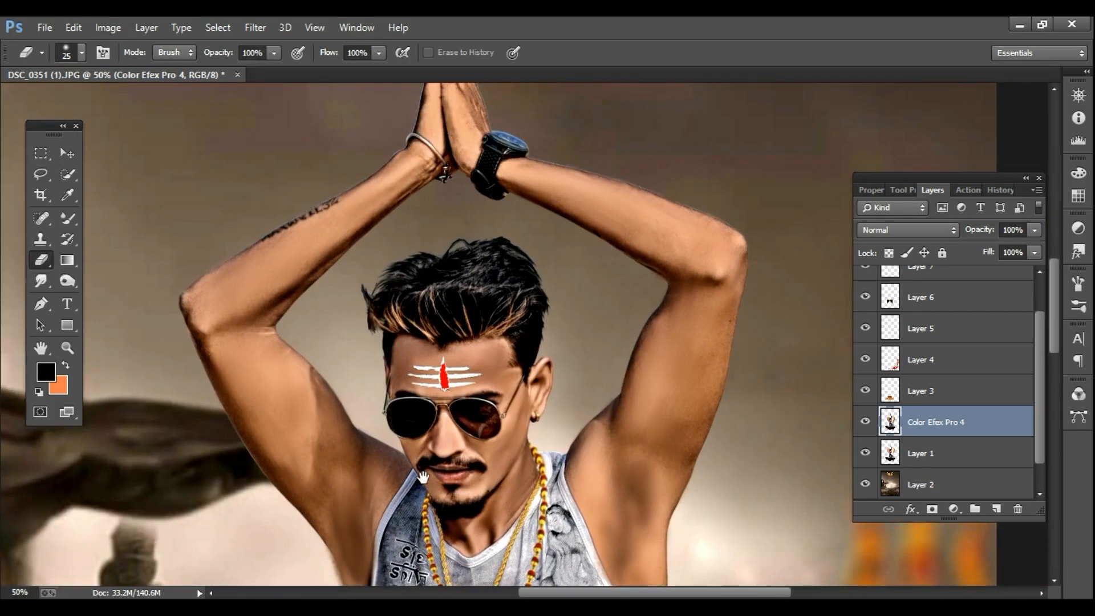
{"action": "left_click", "coordinate": [274, 53]}
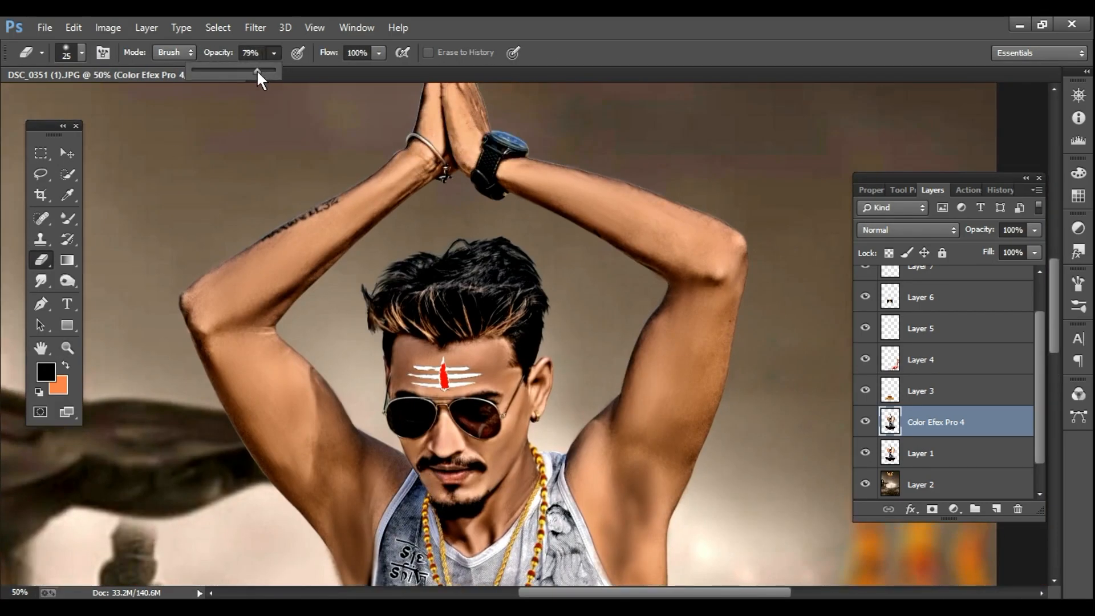
{"action": "key", "text": "]"}
{"action": "key", "text": "]"}
{"action": "key", "text": "]"}
{"action": "key", "text": "]"}
{"action": "key", "text": "]"}
{"action": "key", "text": "]"}
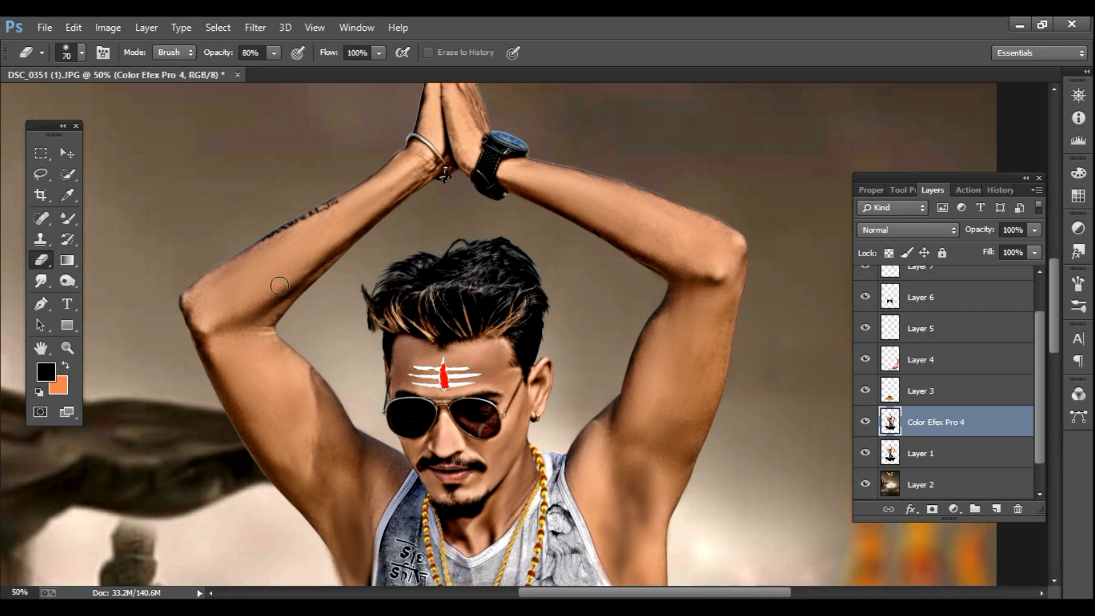
{"action": "mouse_move", "coordinate": [398, 152]}
{"action": "left_mouse_down"}
{"action": "mouse_move", "coordinate": [317, 233]}
{"action": "mouse_move", "coordinate": [325, 228]}
{"action": "mouse_move", "coordinate": [235, 258]}
{"action": "mouse_move", "coordinate": [291, 287]}
{"action": "mouse_move", "coordinate": [233, 311]}
{"action": "mouse_move", "coordinate": [205, 275]}
{"action": "mouse_move", "coordinate": [195, 312]}
{"action": "mouse_move", "coordinate": [213, 379]}
{"action": "mouse_move", "coordinate": [255, 370]}
{"action": "mouse_move", "coordinate": [300, 291]}
{"action": "mouse_move", "coordinate": [337, 434]}
{"action": "mouse_move", "coordinate": [390, 470]}
{"action": "mouse_move", "coordinate": [355, 575]}
{"action": "mouse_move", "coordinate": [325, 544]}
{"action": "mouse_move", "coordinate": [346, 553]}
{"action": "mouse_move", "coordinate": [360, 487]}
{"action": "mouse_move", "coordinate": [316, 482]}
{"action": "mouse_move", "coordinate": [238, 439]}
{"action": "mouse_move", "coordinate": [280, 381]}
{"action": "mouse_move", "coordinate": [319, 398]}
{"action": "left_mouse_up"}
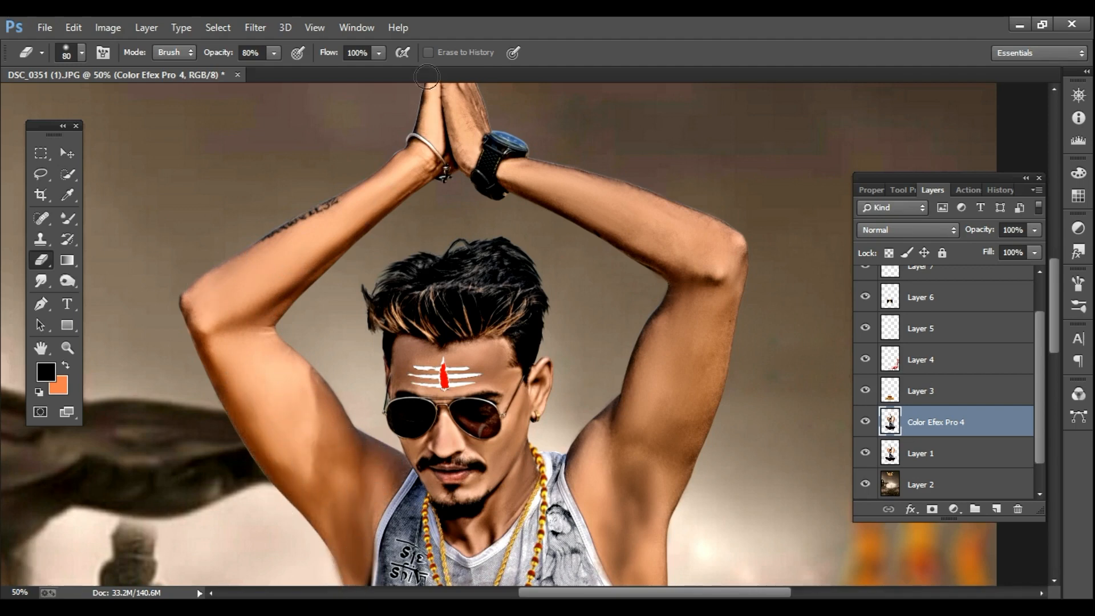
Step: Erase the Color Efex Pro 4 effect from the watch-side arm down to the underarm with the 80 px eraser
{"action": "scroll", "coordinate": [399, 231], "scroll_direction": "up", "scroll_amount": 5}
{"action": "mouse_move", "coordinate": [469, 224]}
{"action": "left_mouse_down"}
{"action": "mouse_move", "coordinate": [567, 349]}
{"action": "mouse_move", "coordinate": [643, 325]}
{"action": "mouse_move", "coordinate": [679, 421]}
{"action": "mouse_move", "coordinate": [738, 436]}
{"action": "mouse_move", "coordinate": [713, 530]}
{"action": "mouse_move", "coordinate": [661, 502]}
{"action": "mouse_move", "coordinate": [633, 513]}
{"action": "left_mouse_up"}
{"action": "scroll", "coordinate": [668, 388], "scroll_direction": "down", "scroll_amount": 5}
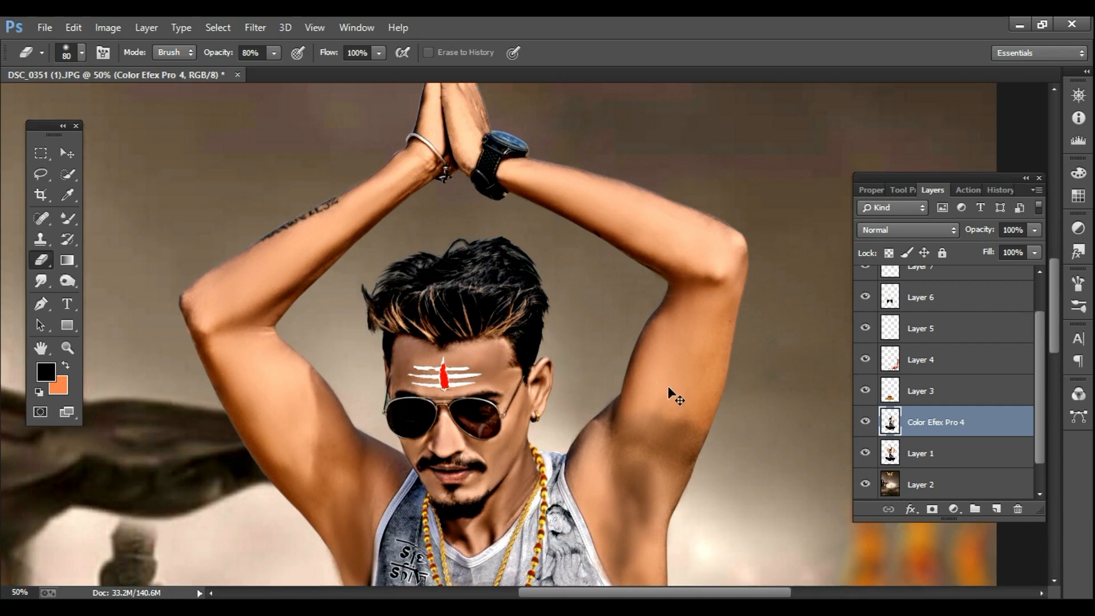
{"action": "scroll", "coordinate": [673, 394], "scroll_direction": "down", "scroll_amount": 2}
{"action": "mouse_move", "coordinate": [620, 342]}
{"action": "left_mouse_down"}
{"action": "mouse_move", "coordinate": [573, 397]}
{"action": "mouse_move", "coordinate": [627, 367]}
{"action": "mouse_move", "coordinate": [687, 382]}
{"action": "mouse_move", "coordinate": [650, 447]}
{"action": "mouse_move", "coordinate": [670, 400]}
{"action": "mouse_move", "coordinate": [643, 376]}
{"action": "mouse_move", "coordinate": [653, 405]}
{"action": "mouse_move", "coordinate": [617, 450]}
{"action": "mouse_move", "coordinate": [589, 383]}
{"action": "mouse_move", "coordinate": [573, 389]}
{"action": "mouse_move", "coordinate": [592, 473]}
{"action": "mouse_move", "coordinate": [641, 550]}
{"action": "mouse_move", "coordinate": [640, 493]}
{"action": "mouse_move", "coordinate": [620, 508]}
{"action": "mouse_move", "coordinate": [644, 547]}
{"action": "left_mouse_up"}
{"action": "scroll", "coordinate": [612, 515], "scroll_direction": "down", "scroll_amount": 3}
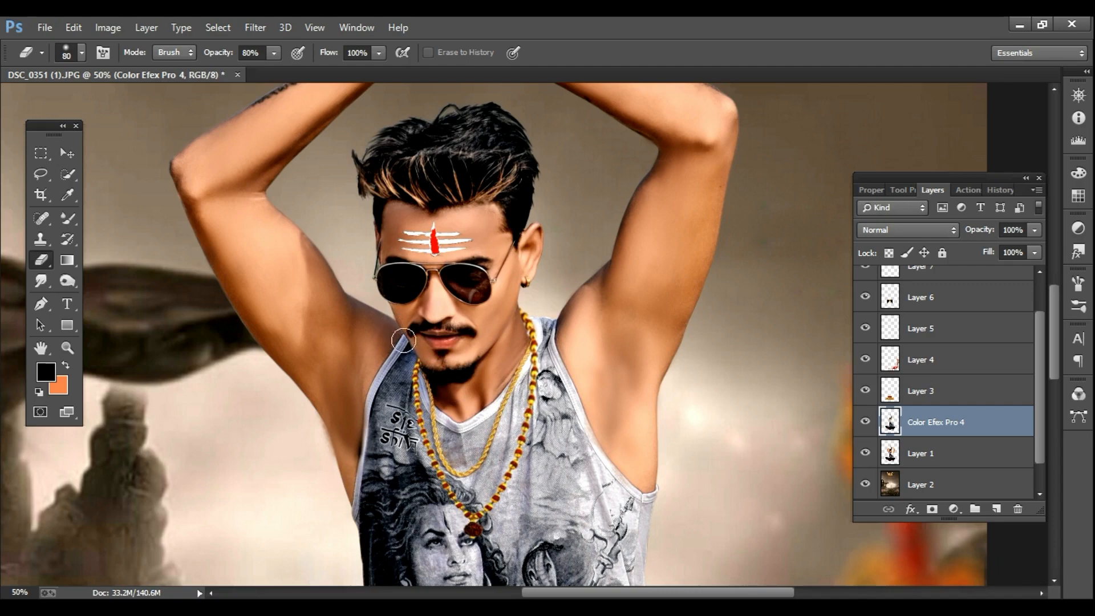
Step: Touch up the underarm skin on the watch side by erasing the leftover effect
{"action": "left_click", "coordinate": [348, 391], "text": "alt"}
{"action": "left_click", "coordinate": [347, 390], "text": "alt"}
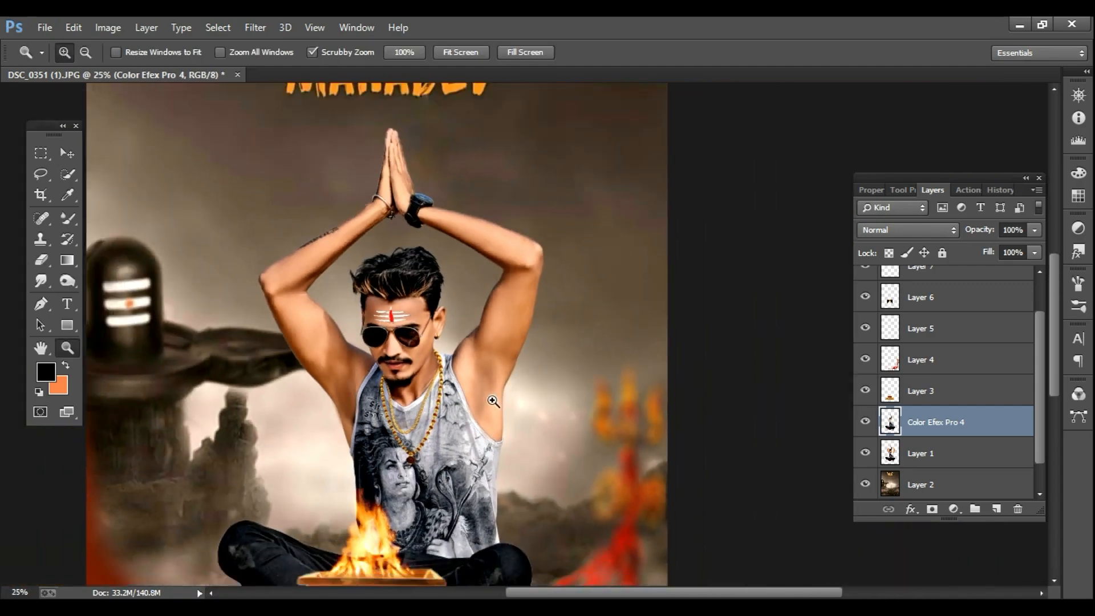
{"action": "left_click", "coordinate": [492, 400], "text": "ctrl"}
{"action": "left_click", "coordinate": [493, 400], "text": "ctrl"}
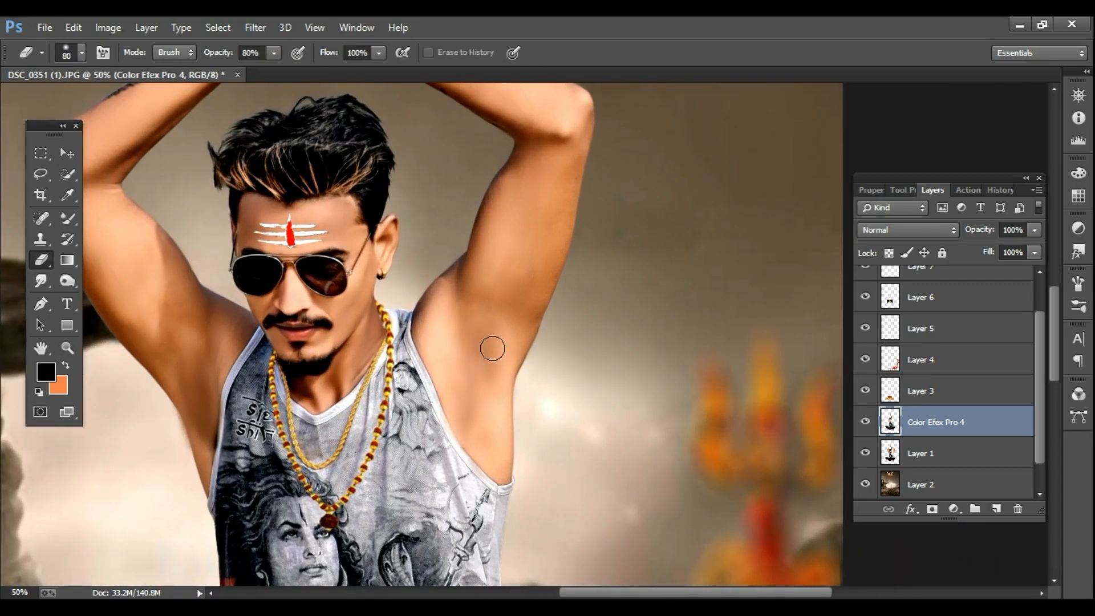
{"action": "left_click_drag", "start_coordinate": [488, 347], "coordinate": [648, 299]}
Step: Merge the Color Efex Pro 4 layer down into Layer 1
{"action": "left_click", "coordinate": [375, 406], "text": "ctrl"}
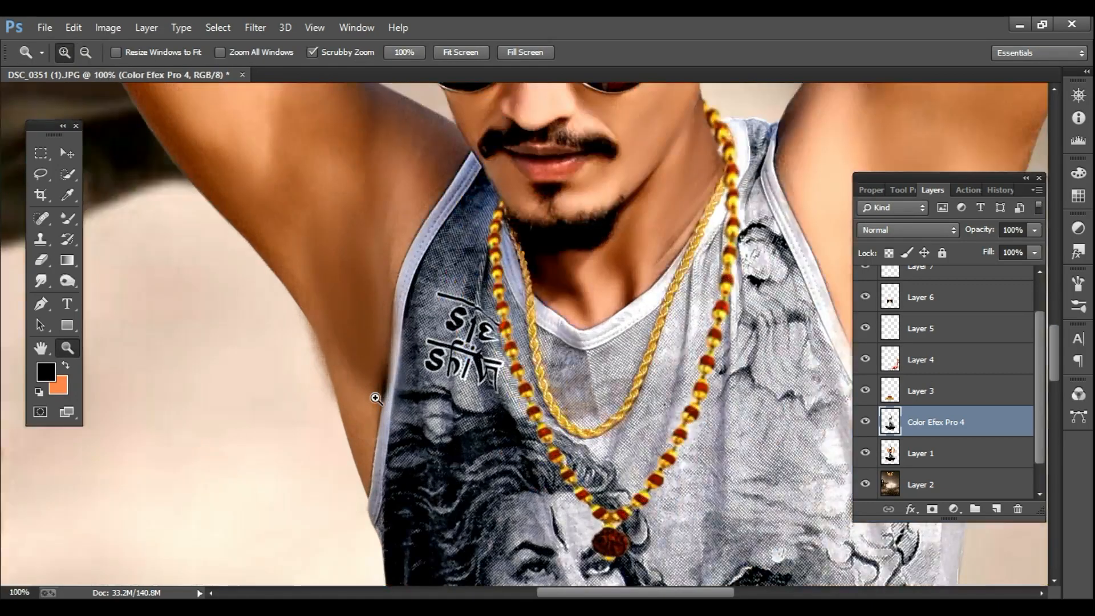
{"action": "left_click", "coordinate": [371, 391], "text": "ctrl"}
{"action": "right_click", "coordinate": [906, 426]}
{"action": "left_click", "coordinate": [637, 476]}
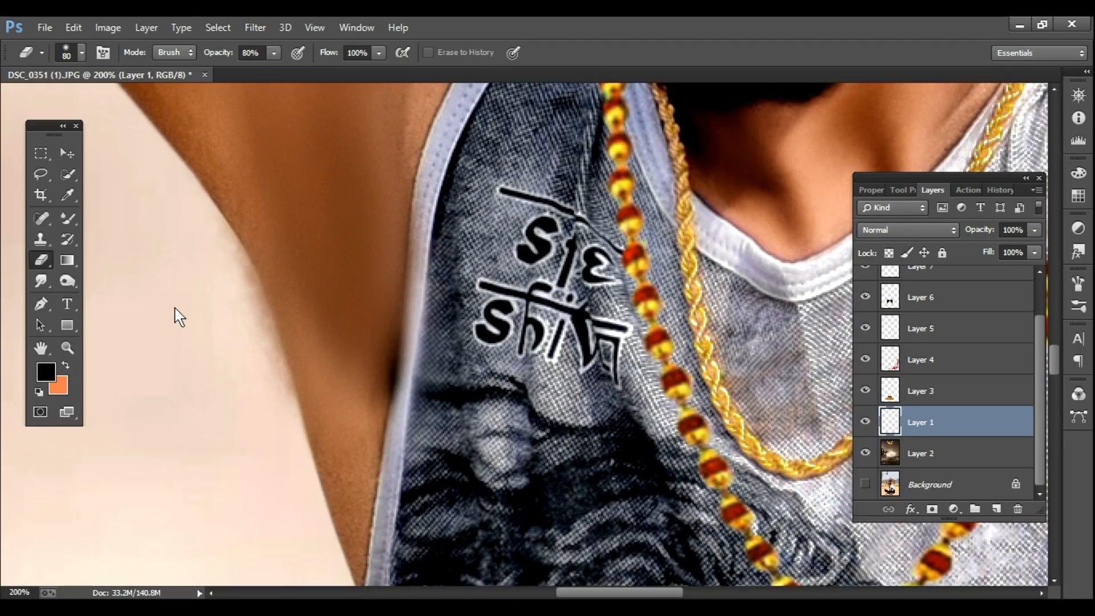
Step: Clean up the outer edge of the tattooed-side underarm on Layer 1 with a 25 px eraser
{"action": "key", "text": "bracketleft"}
{"action": "key", "text": "bracketleft"}
{"action": "key", "text": "bracketleft"}
{"action": "key", "text": "bracketleft"}
{"action": "key", "text": "bracketleft"}
{"action": "key", "text": "bracketleft"}
{"action": "key", "text": "bracketleft"}
{"action": "key", "text": "bracketleft"}
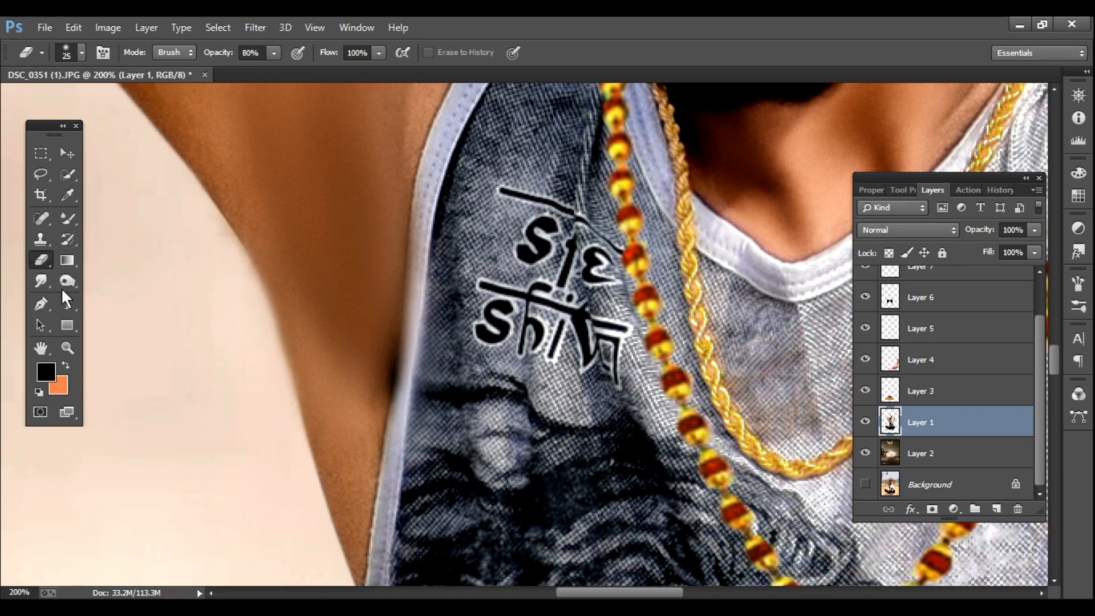
Step: Blend the underarm skin beside the vest's armhole edge with a 15 px Mixer Brush
{"action": "left_click", "coordinate": [74, 220]}
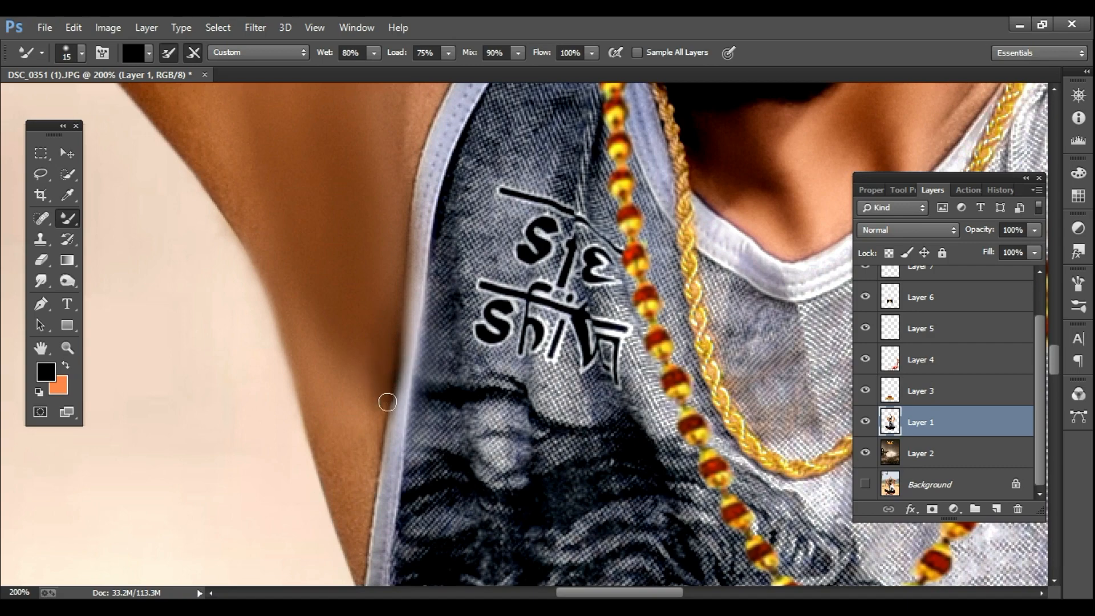
{"action": "mouse_move", "coordinate": [401, 359]}
{"action": "left_mouse_down"}
{"action": "mouse_move", "coordinate": [395, 414]}
{"action": "mouse_move", "coordinate": [406, 340]}
{"action": "left_mouse_up"}
{"action": "left_click", "coordinate": [403, 404], "text": "alt"}
{"action": "left_click", "coordinate": [404, 403], "text": "alt"}
{"action": "left_click", "coordinate": [383, 411], "text": "ctrl"}
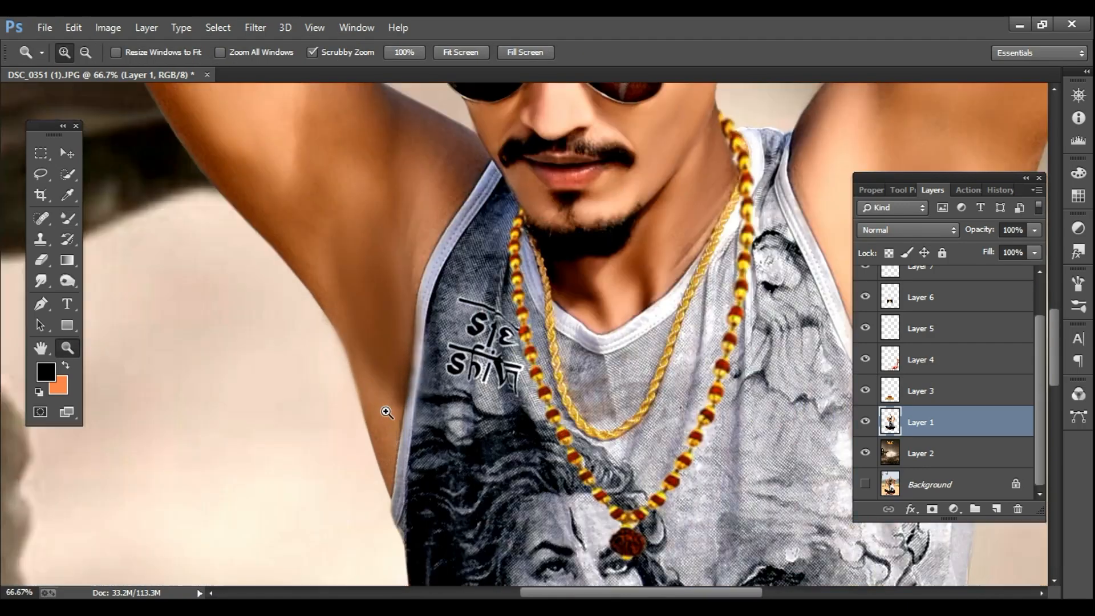
{"action": "left_click", "coordinate": [384, 411], "text": "ctrl"}
{"action": "left_click", "coordinate": [384, 410], "text": "ctrl"}
{"action": "left_click_drag", "start_coordinate": [478, 257], "coordinate": [465, 319]}
Step: Smooth the skin of both upper arms and underarms with a 100 px Smudge tool at 17% strength
{"action": "key", "text": "z"}
{"action": "left_click", "coordinate": [384, 374], "text": "alt"}
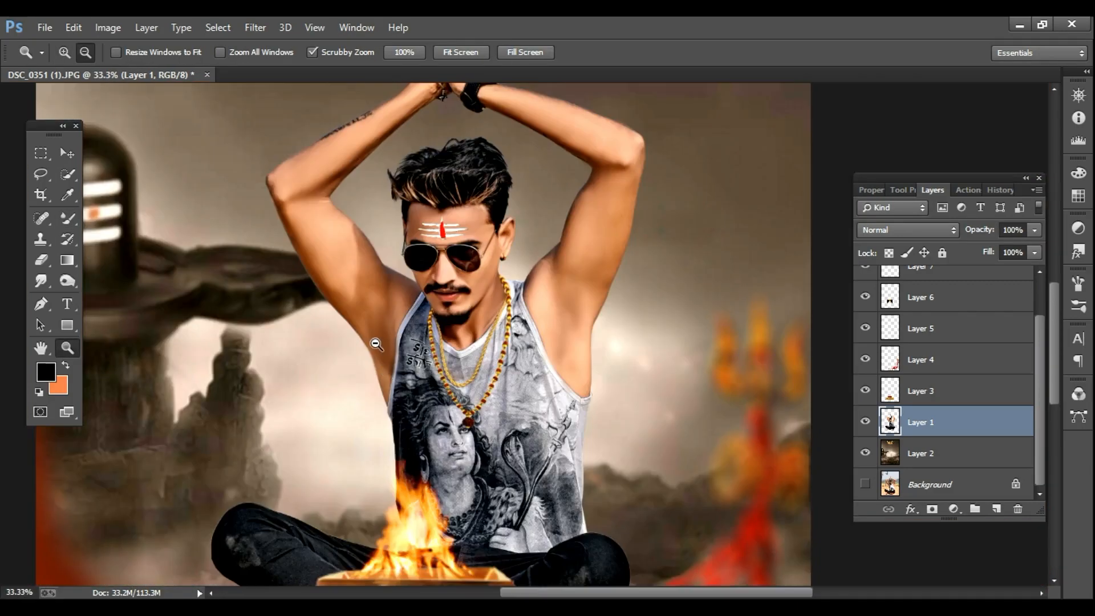
{"action": "left_click", "coordinate": [376, 344], "text": "alt"}
{"action": "left_click", "coordinate": [378, 333], "text": "ctrl"}
{"action": "left_click", "coordinate": [378, 333], "text": "ctrl"}
{"action": "left_click", "coordinate": [379, 333], "text": "ctrl"}
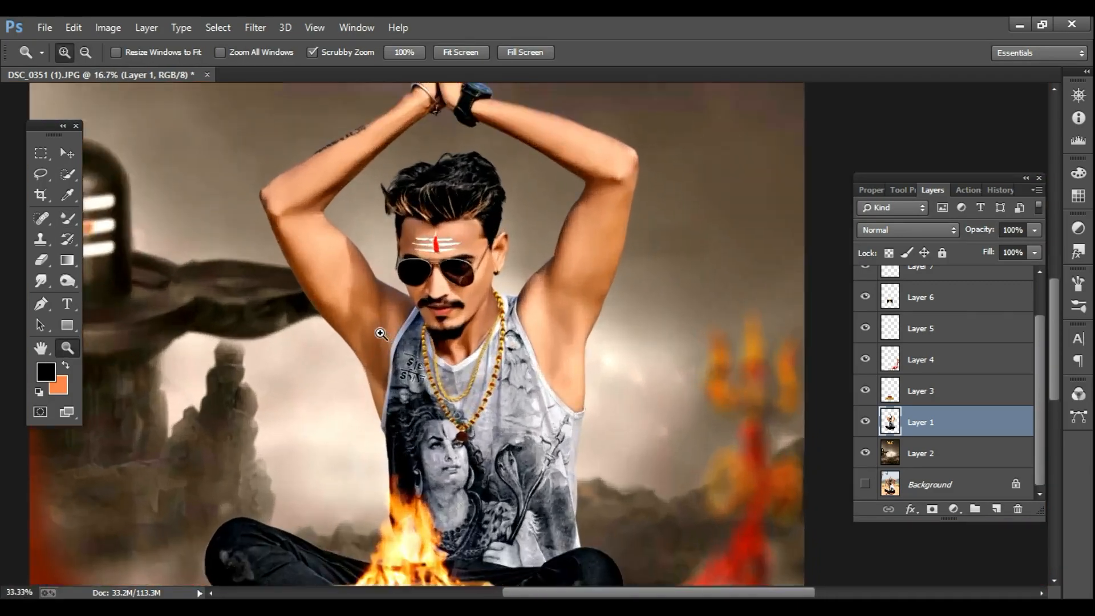
{"action": "left_click", "coordinate": [50, 282]}
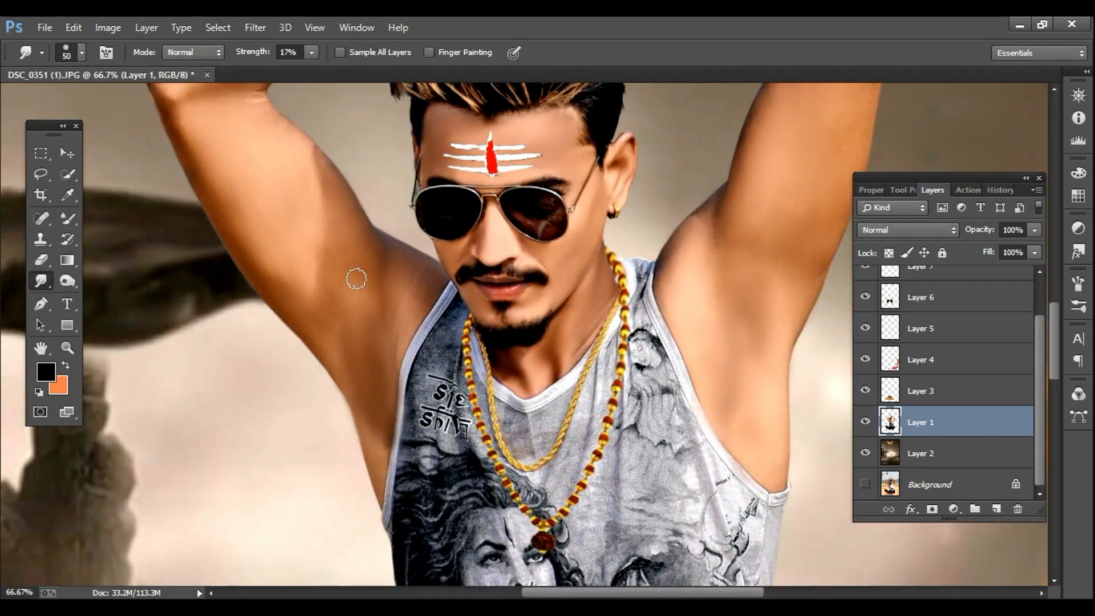
{"action": "key", "text": "bracketright"}
{"action": "key", "text": "bracketright"}
{"action": "key", "text": "bracketright"}
{"action": "key", "text": "bracketright"}
{"action": "key", "text": "bracketright"}
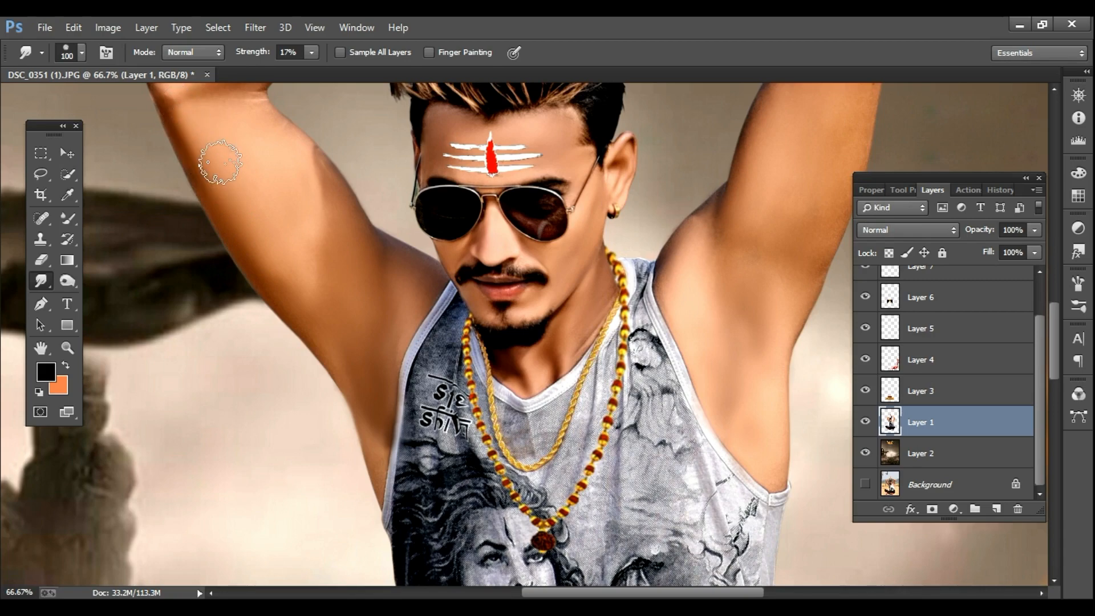
{"action": "left_click", "coordinate": [394, 333], "text": "alt"}
{"action": "left_click", "coordinate": [647, 325], "text": "ctrl"}
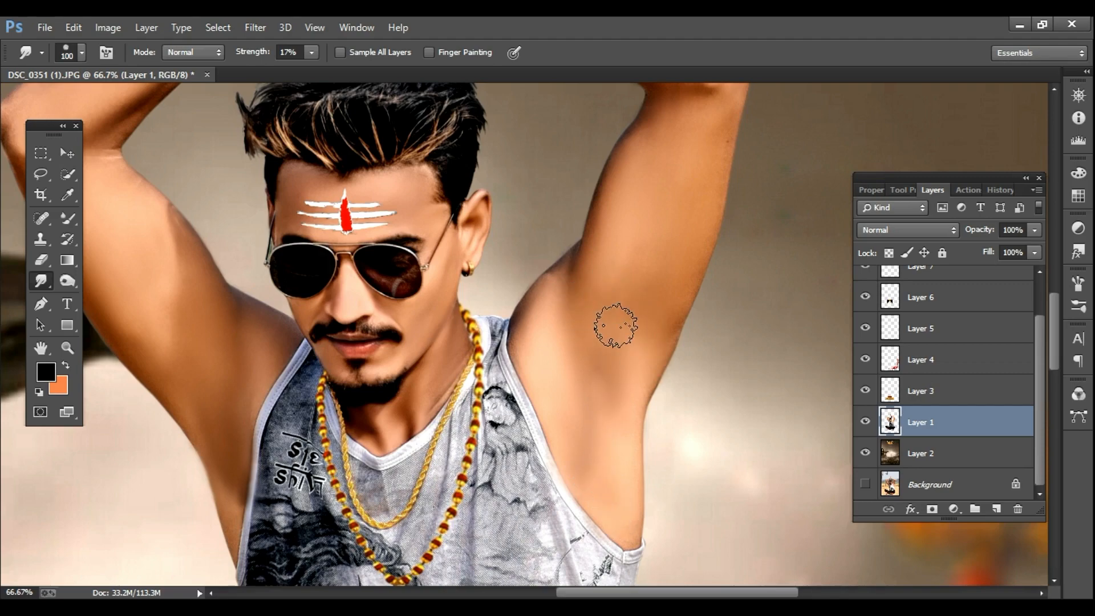
Step: Hide the flame on Layer 6 and merge all visible layers into Layer 2
{"action": "left_click", "coordinate": [550, 354], "text": "alt"}
{"action": "left_click", "coordinate": [549, 354], "text": "alt"}
{"action": "left_click", "coordinate": [548, 353], "text": "alt"}
{"action": "left_click", "coordinate": [548, 354], "text": "alt"}
{"action": "left_click", "coordinate": [547, 353], "text": "alt"}
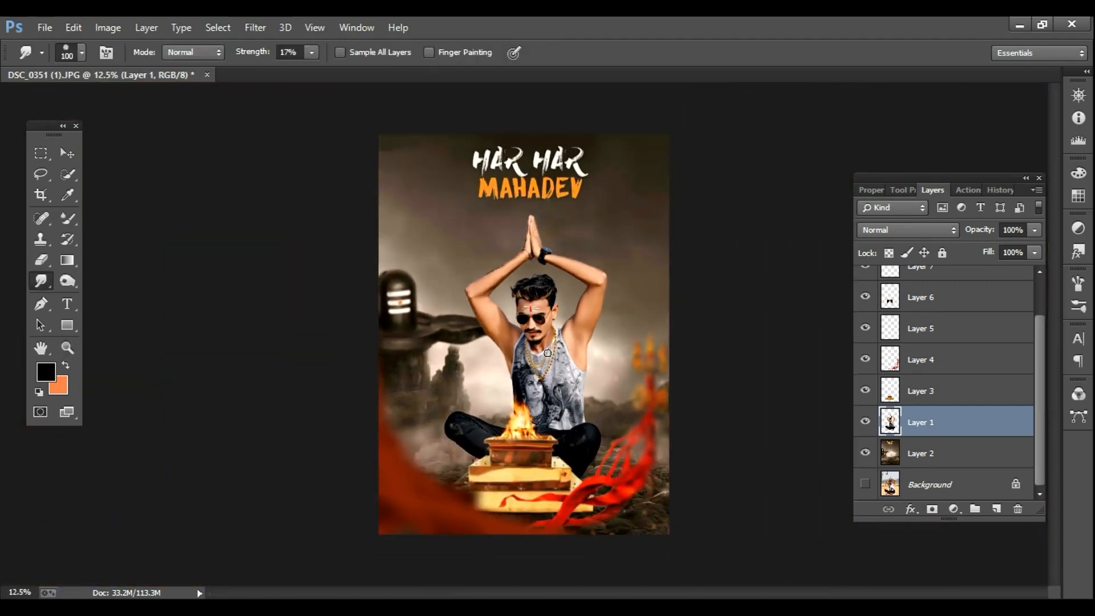
{"action": "right_click", "coordinate": [927, 455]}
{"action": "left_click", "coordinate": [556, 503]}
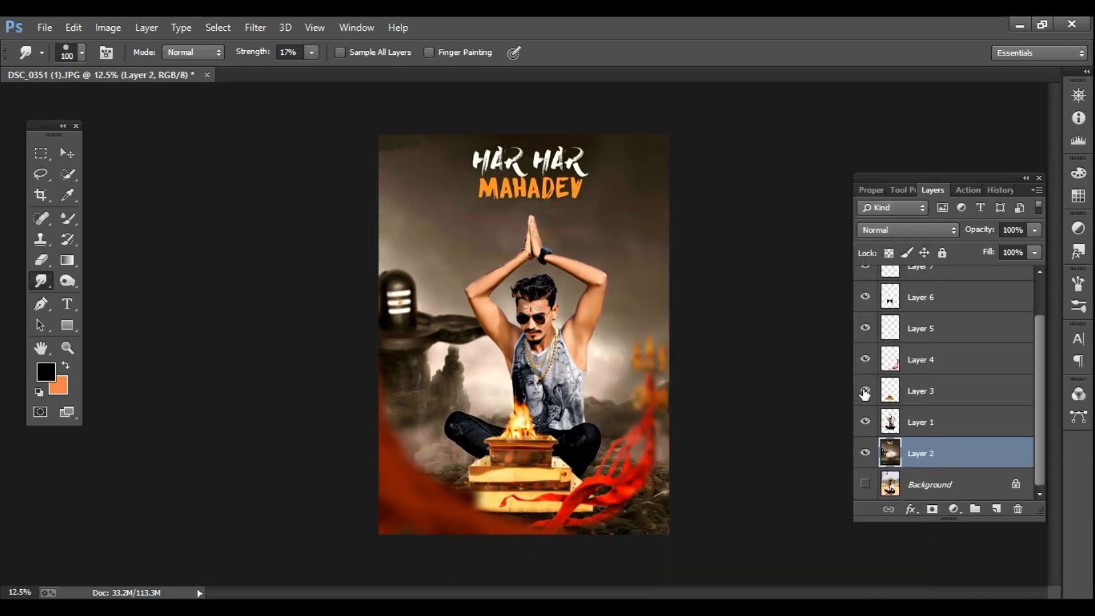
{"action": "left_click", "coordinate": [865, 297]}
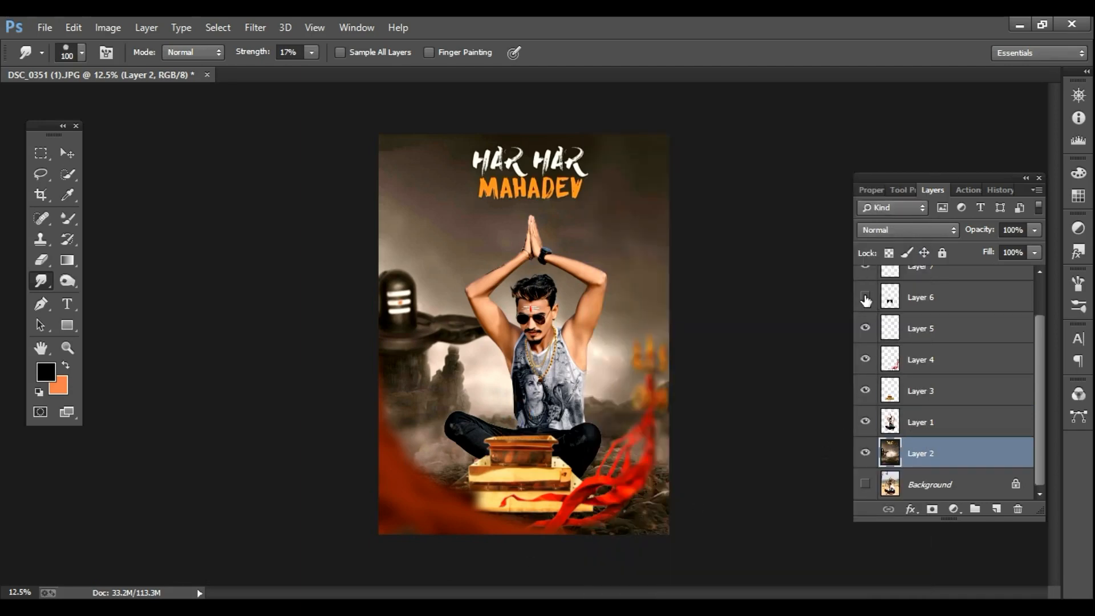
{"action": "right_click", "coordinate": [916, 453]}
{"action": "left_click", "coordinate": [670, 489]}
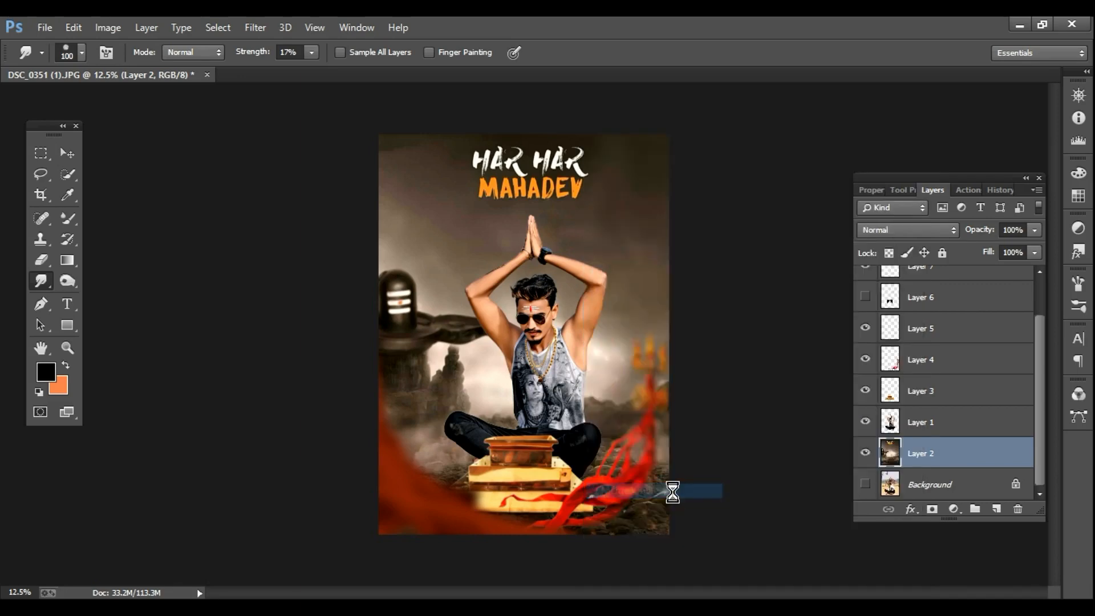
Step: Apply the Camera Raw filter to Layer 2 with Clarity about +24 and adjusted tone sliders from Blacks up to Exposure
{"action": "left_click", "coordinate": [255, 27]}
{"action": "left_click", "coordinate": [288, 121]}
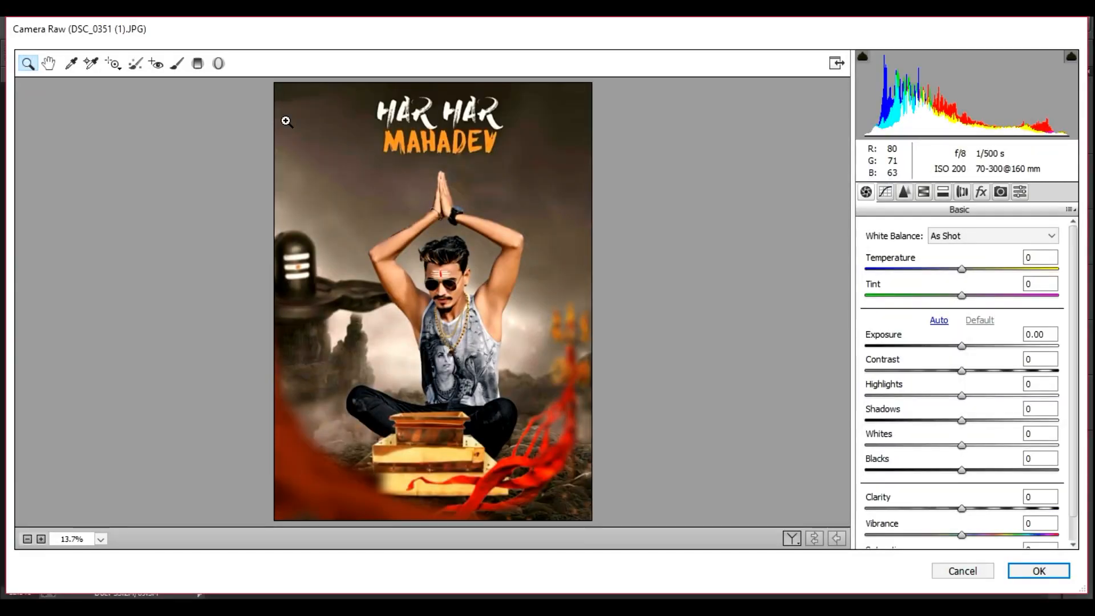
{"action": "left_click_drag", "start_coordinate": [961, 509], "coordinate": [990, 516]}
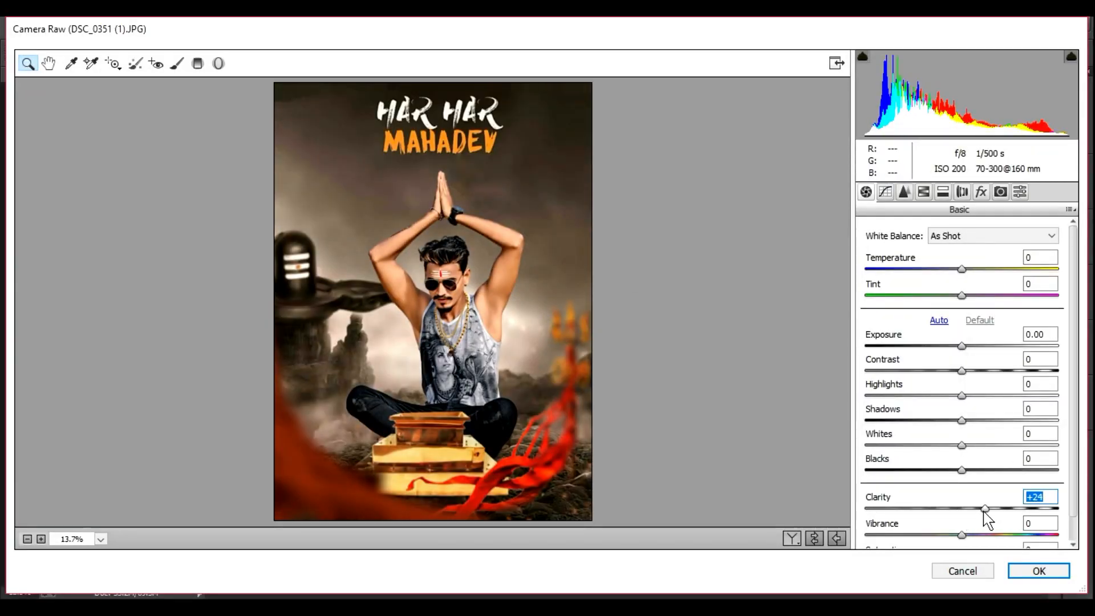
{"action": "left_click_drag", "start_coordinate": [962, 470], "coordinate": [950, 432]}
{"action": "left_click_drag", "start_coordinate": [962, 396], "coordinate": [961, 346]}
{"action": "left_click", "coordinate": [1022, 572]}
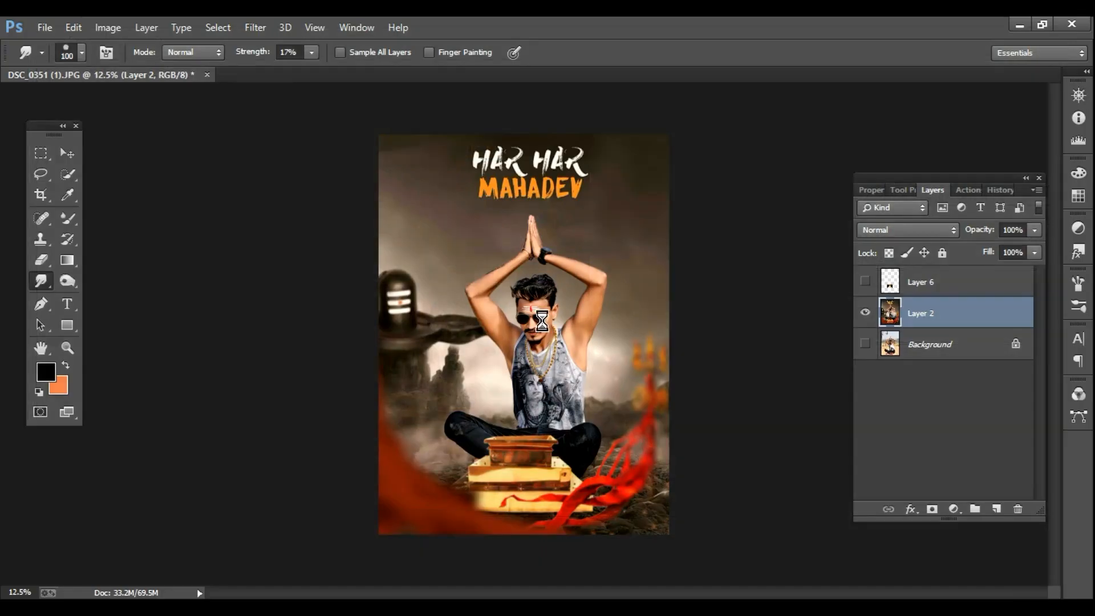
Step: Duplicate Layer 2 and set Camera Raw Exposure +0.15, Contrast +8, Highlights +9, Shadows -10, Whites +10, Blacks -9 and Clarity +8
{"action": "key", "text": "ctrl+j"}
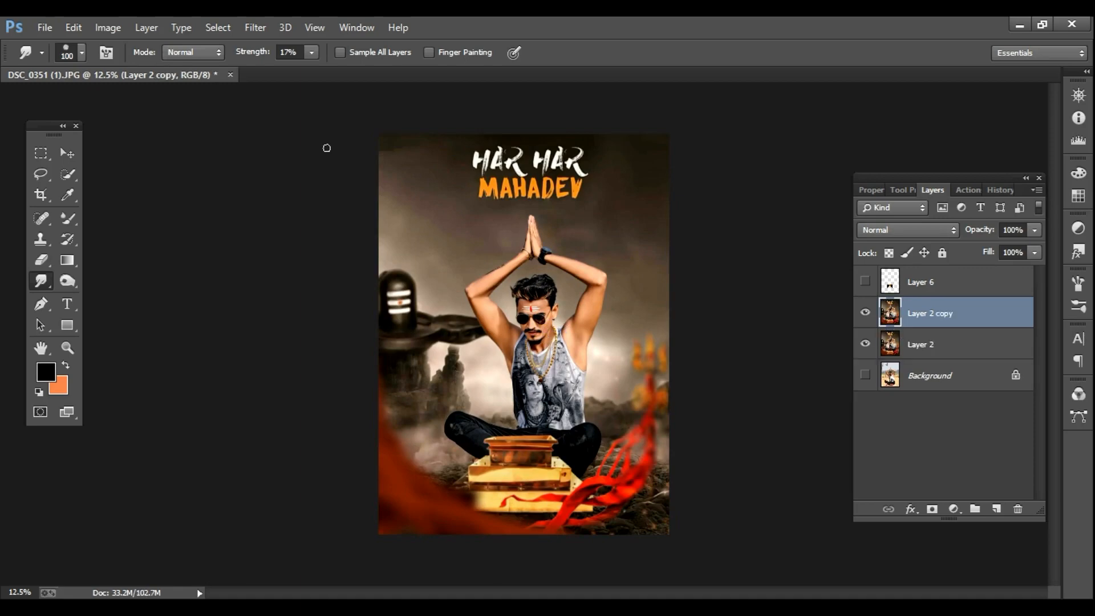
{"action": "left_click", "coordinate": [255, 27]}
{"action": "left_click", "coordinate": [279, 120]}
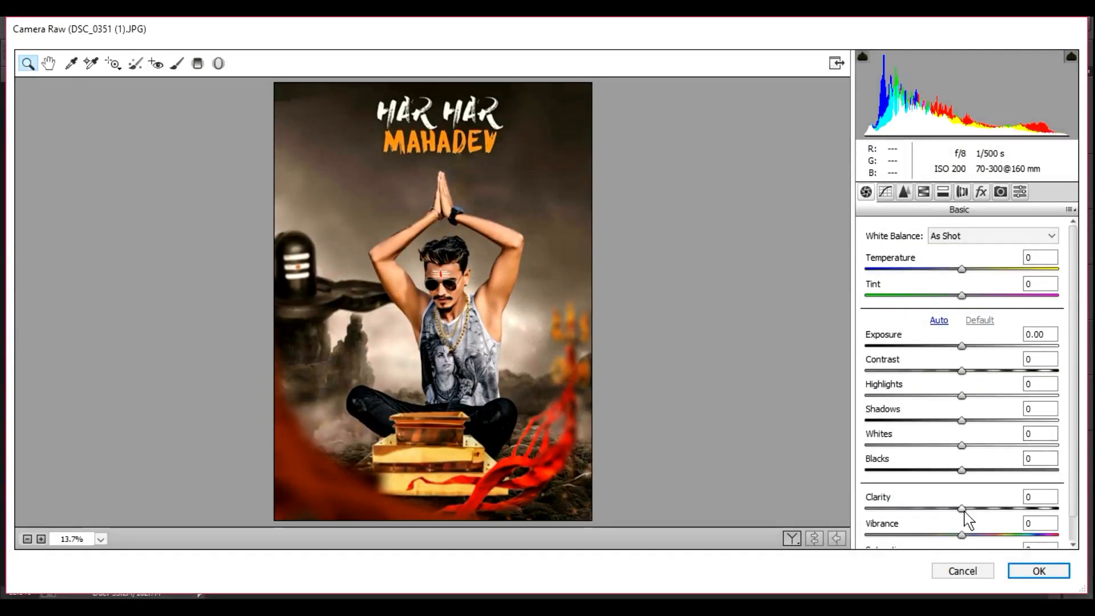
{"action": "left_click_drag", "start_coordinate": [962, 509], "coordinate": [970, 509]}
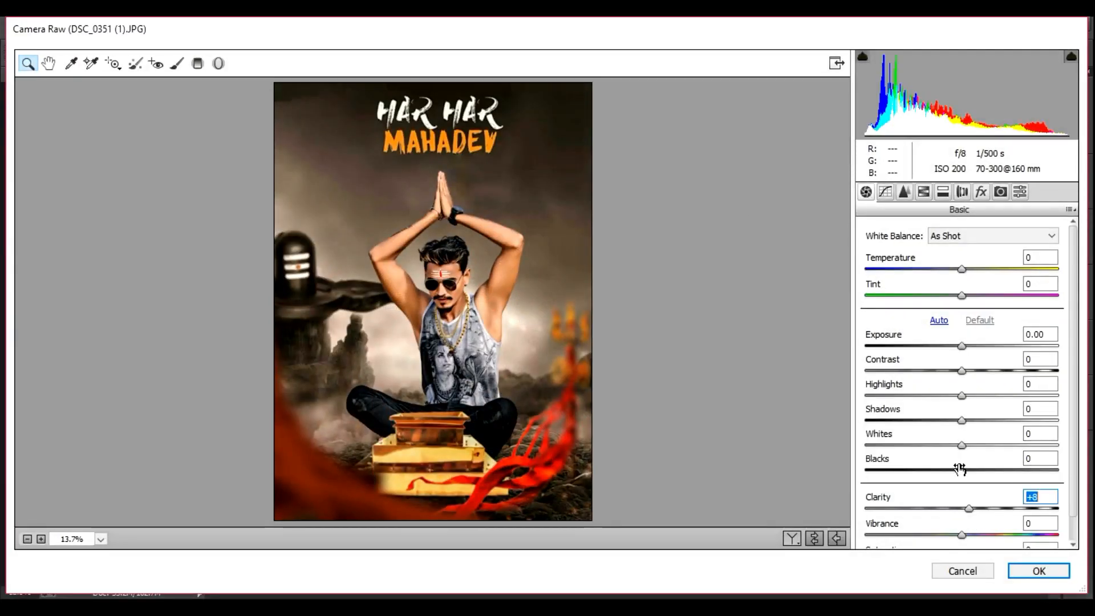
{"action": "left_click_drag", "start_coordinate": [961, 470], "coordinate": [969, 345]}
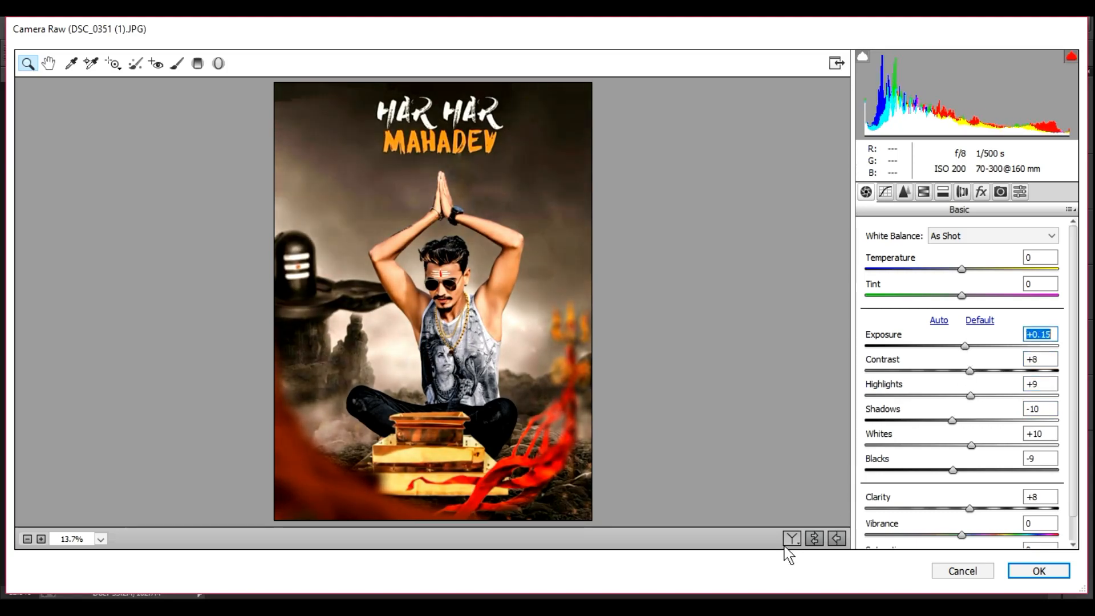
Step: Compare before and after side by side while trying the 19 camera raw presets (EB), including numbers 11, 12 and 13
{"action": "left_click", "coordinate": [791, 538]}
{"action": "left_click", "coordinate": [1022, 195]}
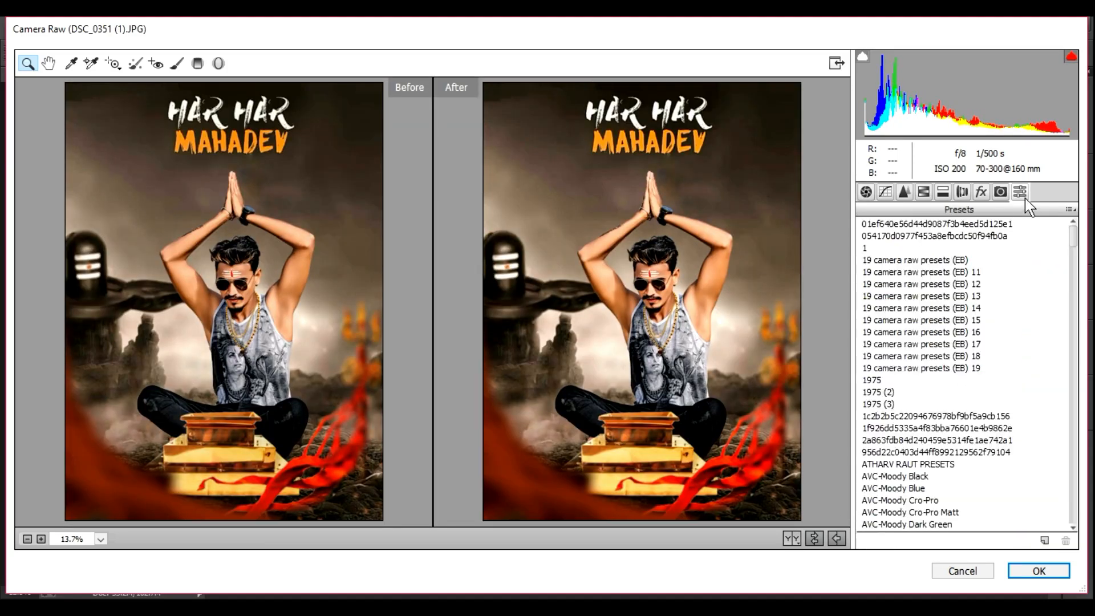
{"action": "left_click", "coordinate": [932, 261]}
{"action": "left_click", "coordinate": [932, 272]}
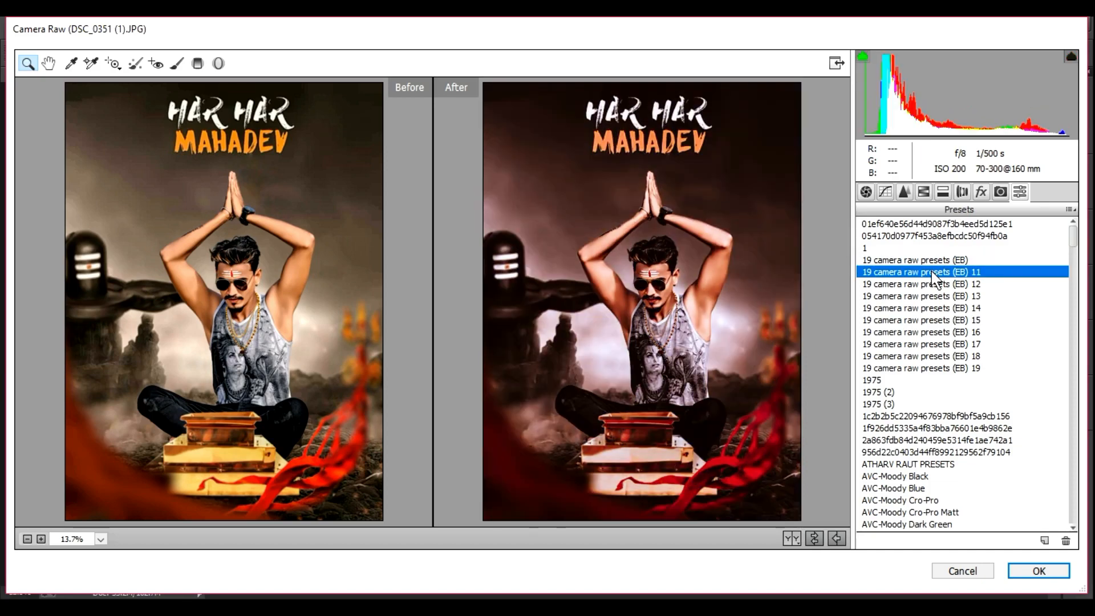
{"action": "left_click", "coordinate": [933, 284]}
{"action": "left_click", "coordinate": [931, 297]}
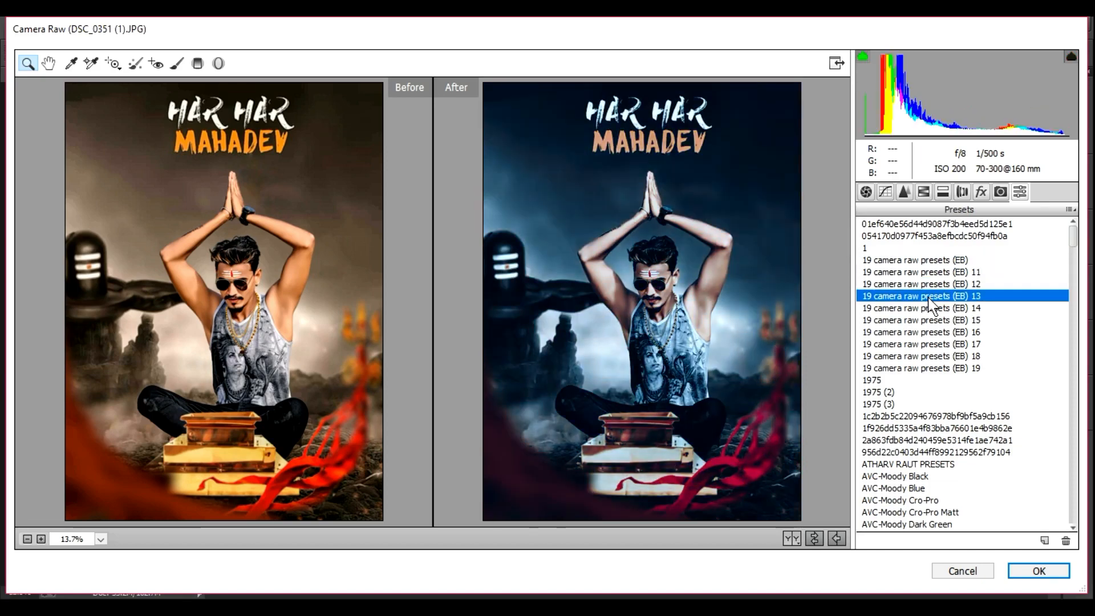
Step: Try the AVC-Moody Black preset and apply the Camera Raw filter with the AVC-Moody Matt Black preset
{"action": "mouse_move", "coordinate": [1078, 249]}
{"action": "left_mouse_down"}
{"action": "mouse_move", "coordinate": [1078, 270]}
{"action": "mouse_move", "coordinate": [1078, 262]}
{"action": "left_mouse_up"}
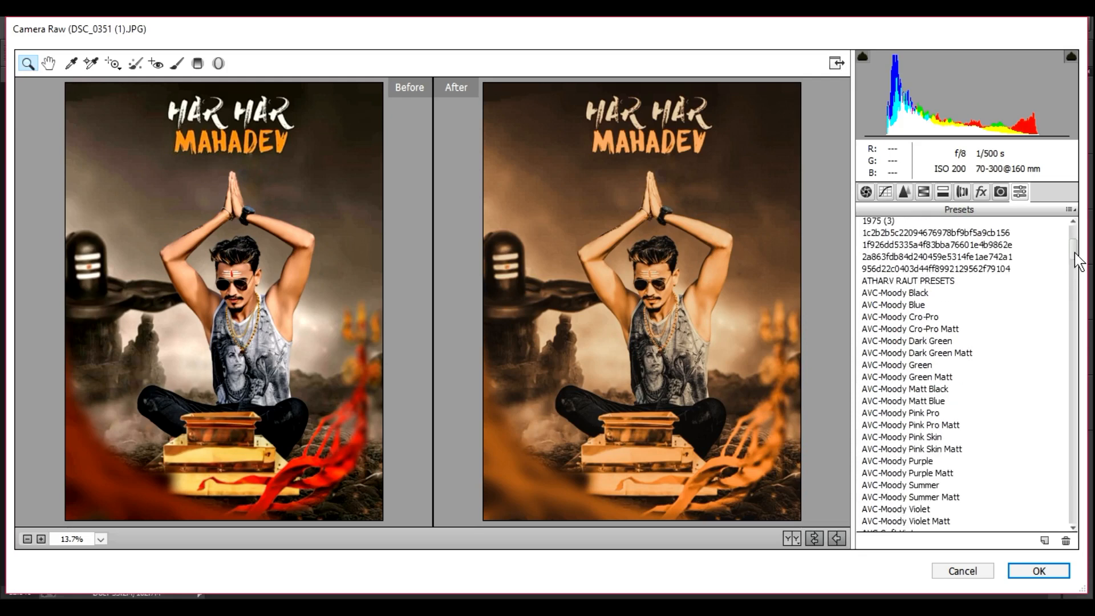
{"action": "left_click", "coordinate": [912, 294]}
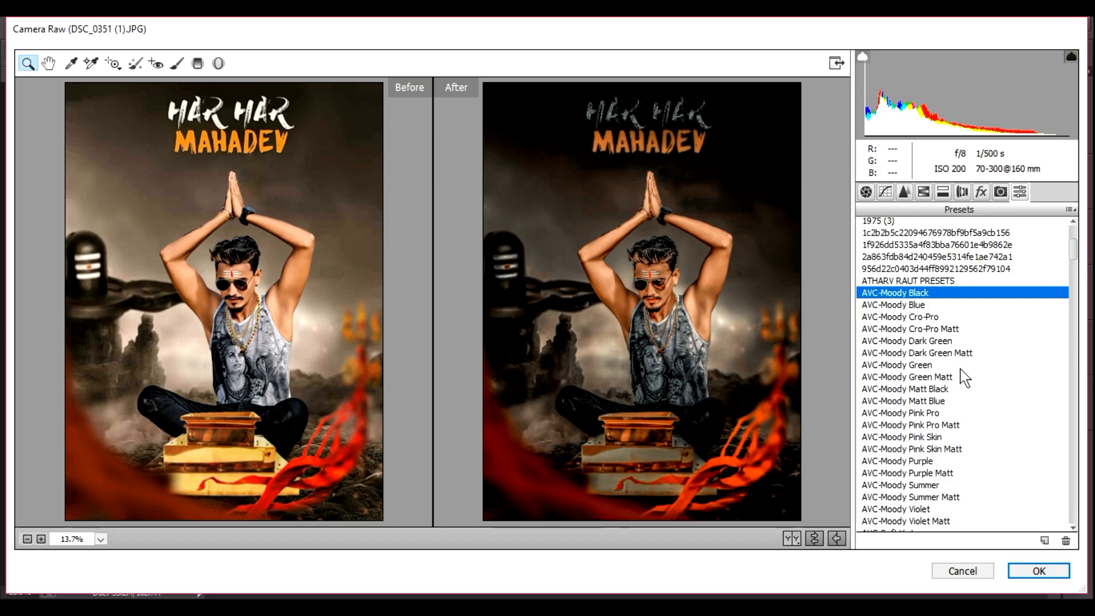
{"action": "left_click", "coordinate": [932, 390]}
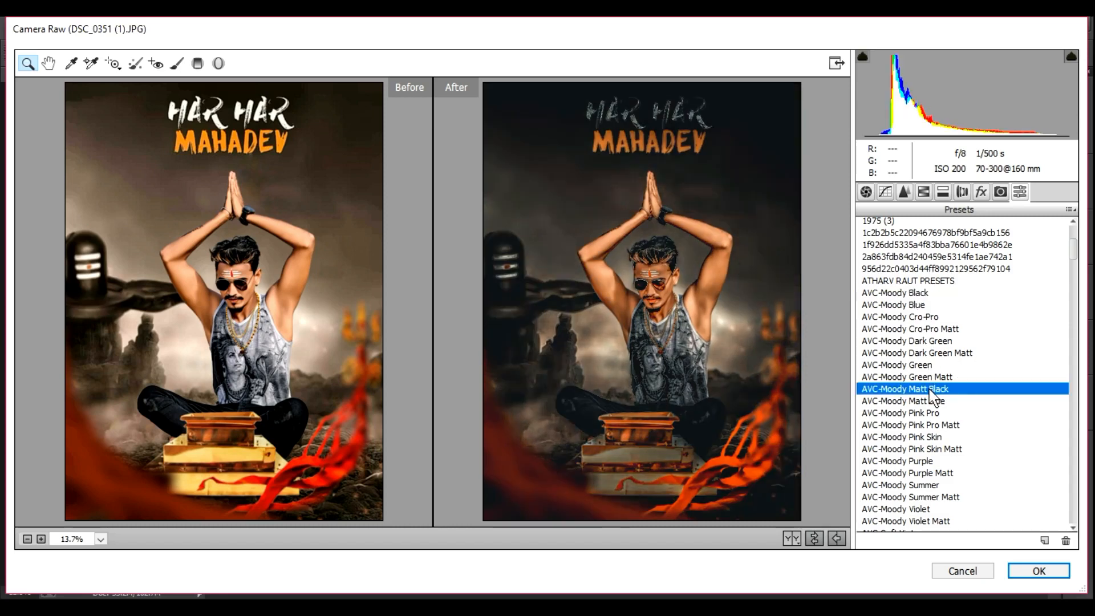
{"action": "left_click", "coordinate": [1020, 570]}
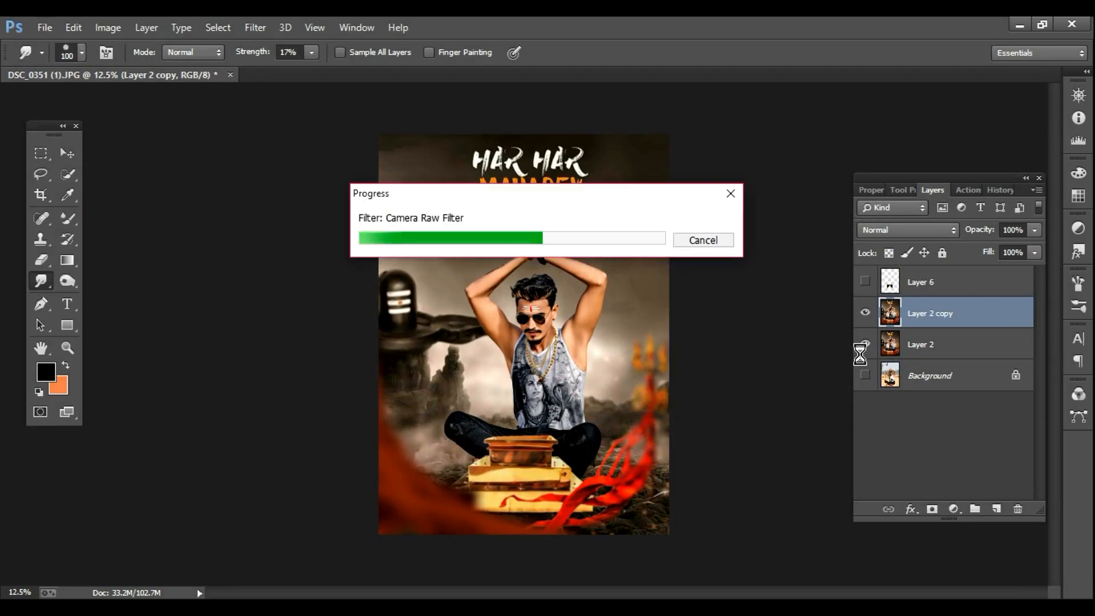
Step: Lower the opacity of Layer 2 copy to 39% and compare the image with and without it
{"action": "left_click_drag", "start_coordinate": [1012, 250], "coordinate": [986, 251]}
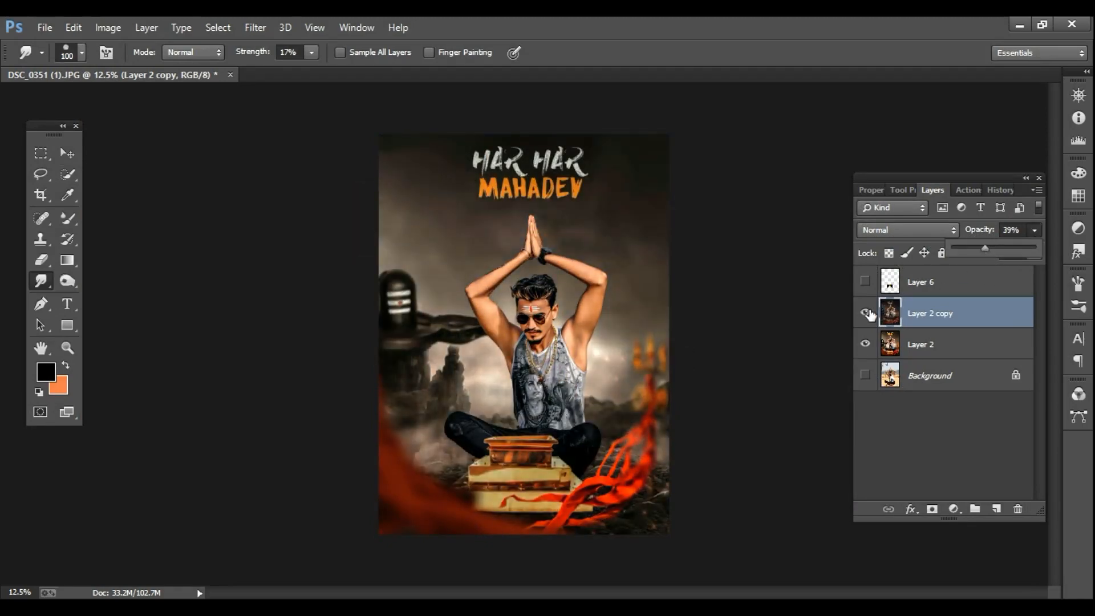
{"action": "left_click", "coordinate": [866, 313]}
{"action": "left_click", "coordinate": [865, 312]}
Step: Erase Layer 2 copy over the upper arm on the image's right side with a size 70 eraser at 80% opacity
{"action": "key", "text": "z"}
{"action": "left_click", "coordinate": [554, 331]}
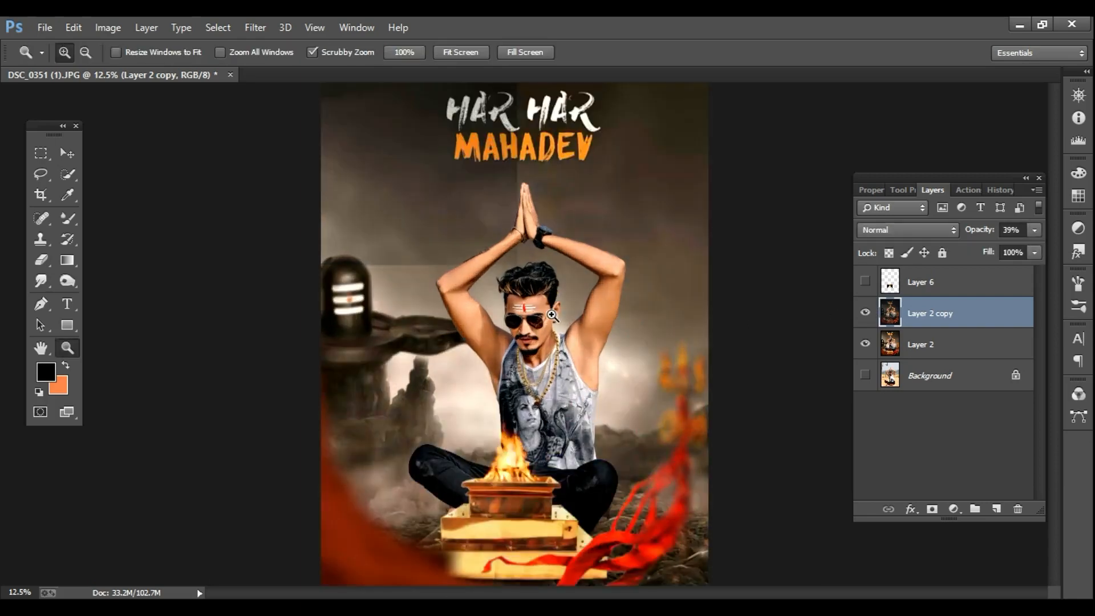
{"action": "left_click", "coordinate": [544, 337]}
{"action": "left_click", "coordinate": [545, 338]}
{"action": "left_click", "coordinate": [536, 346]}
{"action": "left_click", "coordinate": [535, 346]}
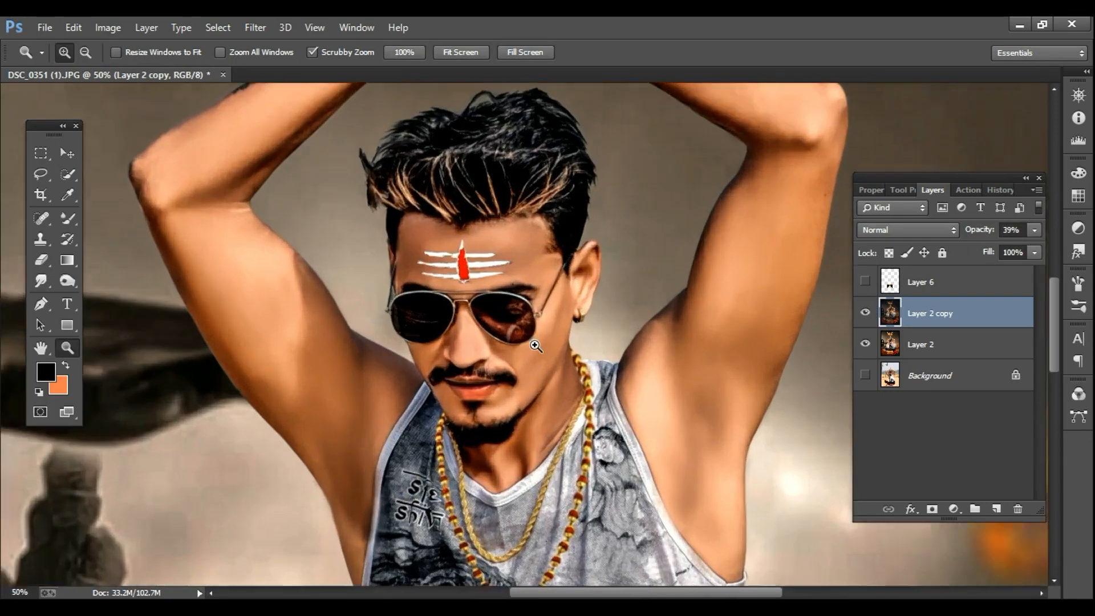
{"action": "key", "text": "e"}
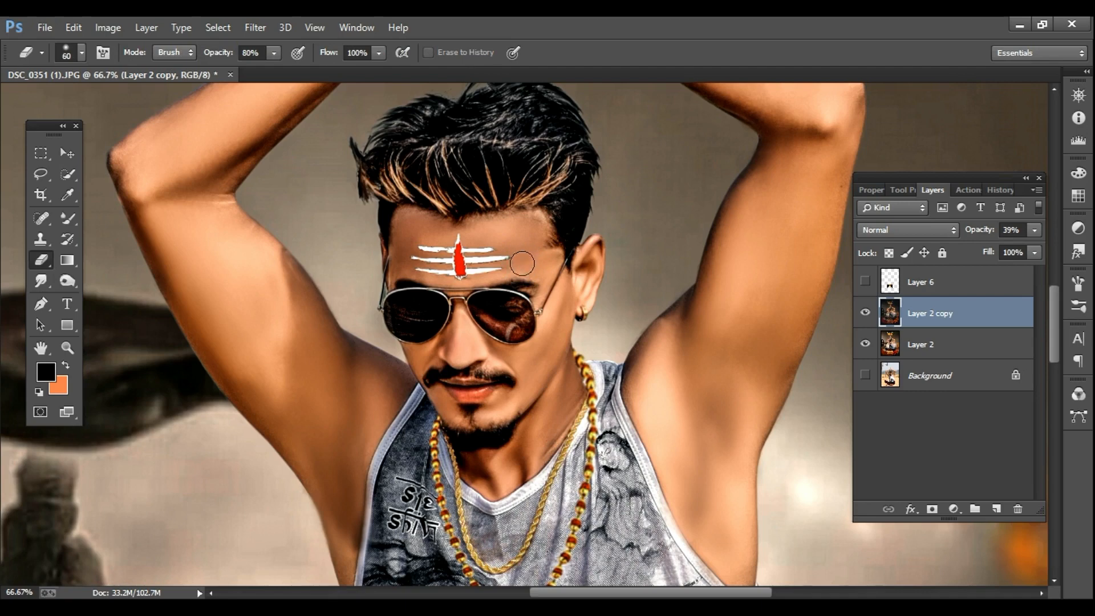
{"action": "key", "text": "bracketright"}
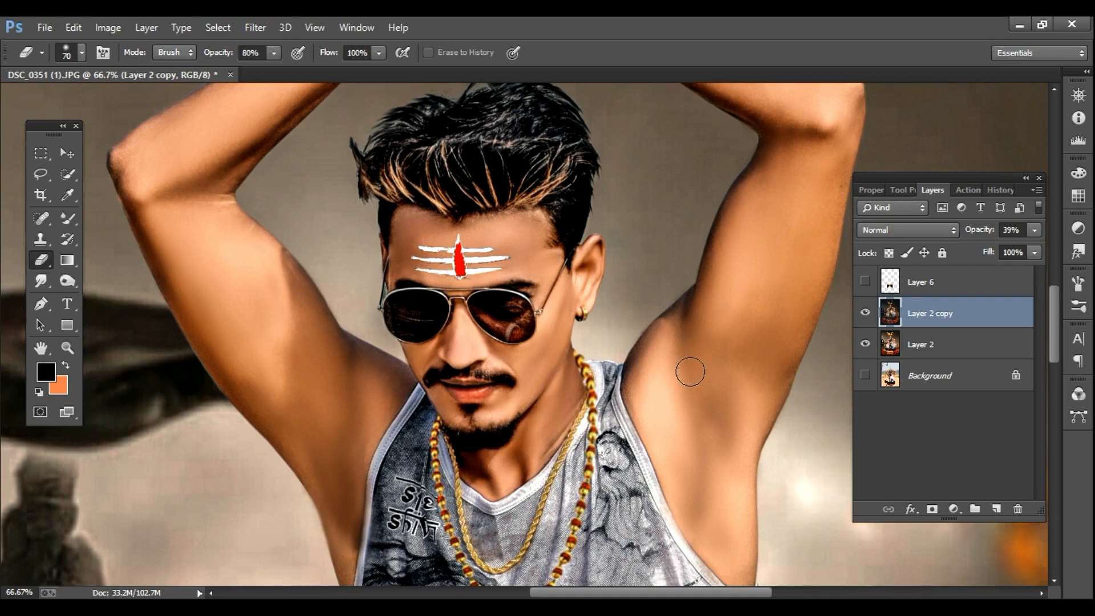
{"action": "left_click_drag", "start_coordinate": [675, 361], "coordinate": [729, 508]}
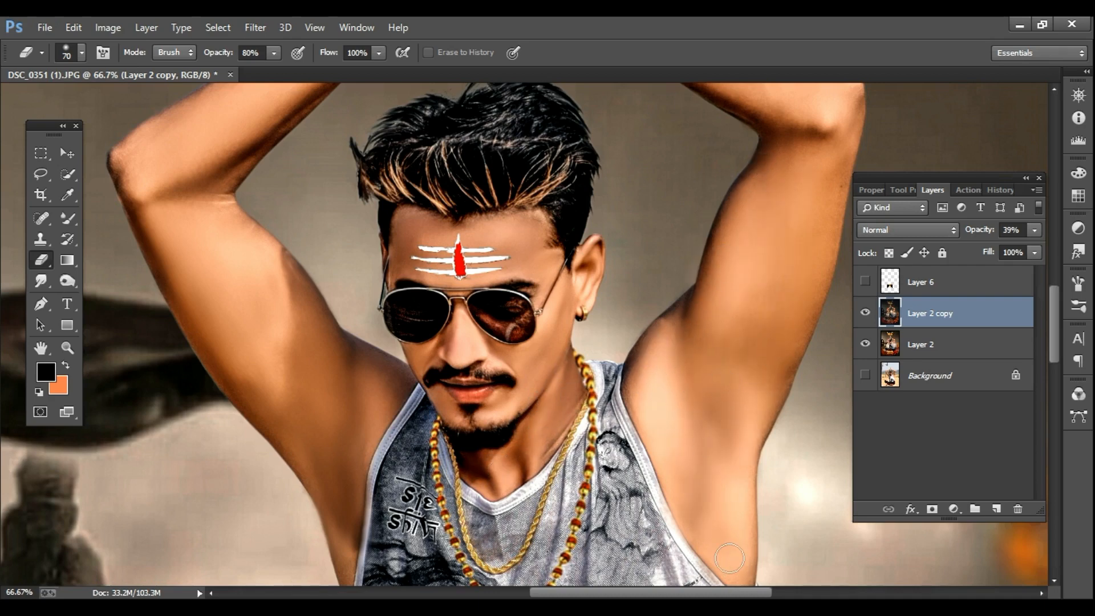
Step: Erase Layer 2 copy over both forearms, the joined hands and the upper arm on the image's left side
{"action": "scroll", "coordinate": [730, 558], "scroll_direction": "up", "scroll_amount": 4}
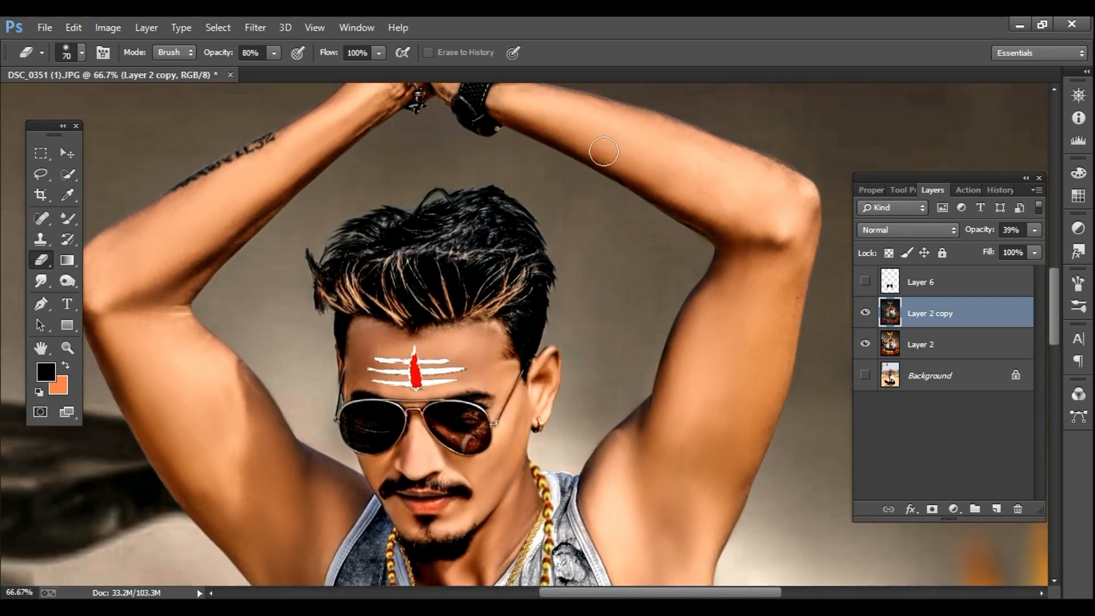
{"action": "left_click_drag", "start_coordinate": [520, 102], "coordinate": [633, 198]}
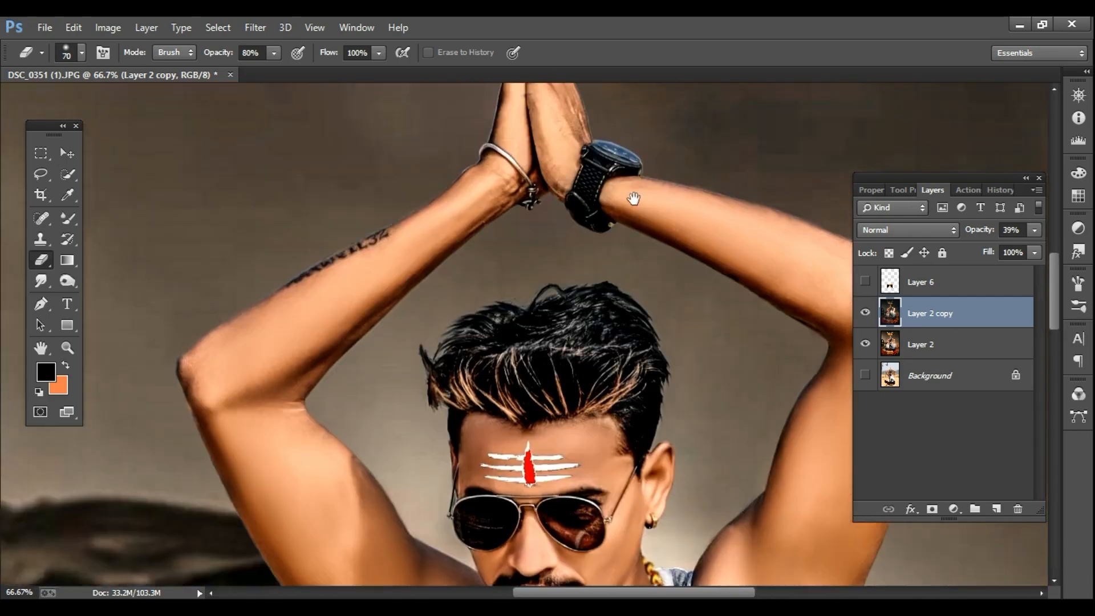
{"action": "left_click_drag", "start_coordinate": [565, 151], "coordinate": [560, 134]}
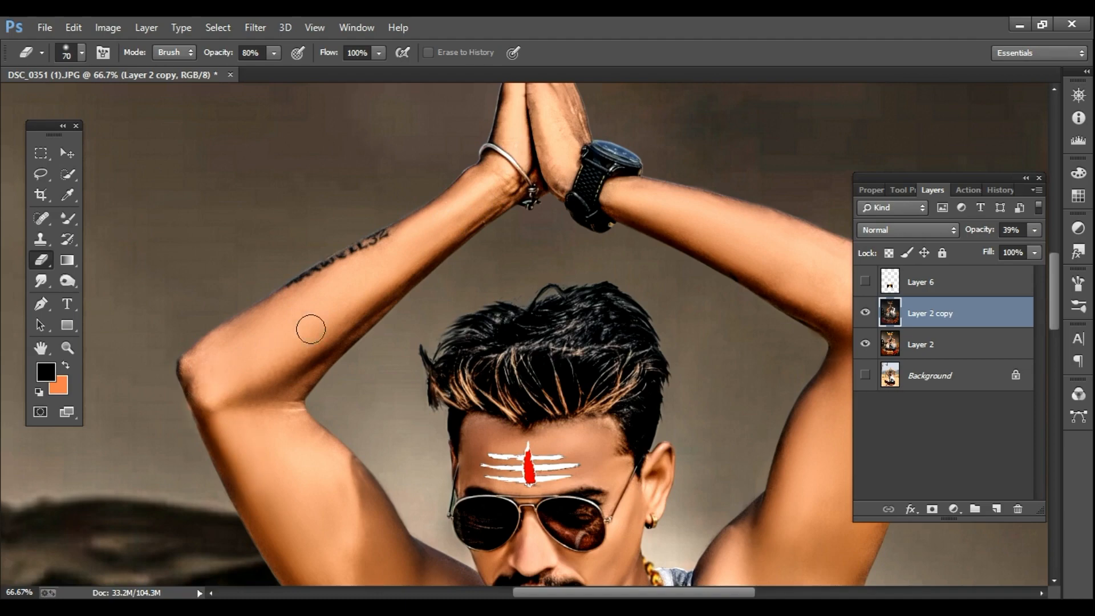
{"action": "left_click_drag", "start_coordinate": [311, 325], "coordinate": [357, 238]}
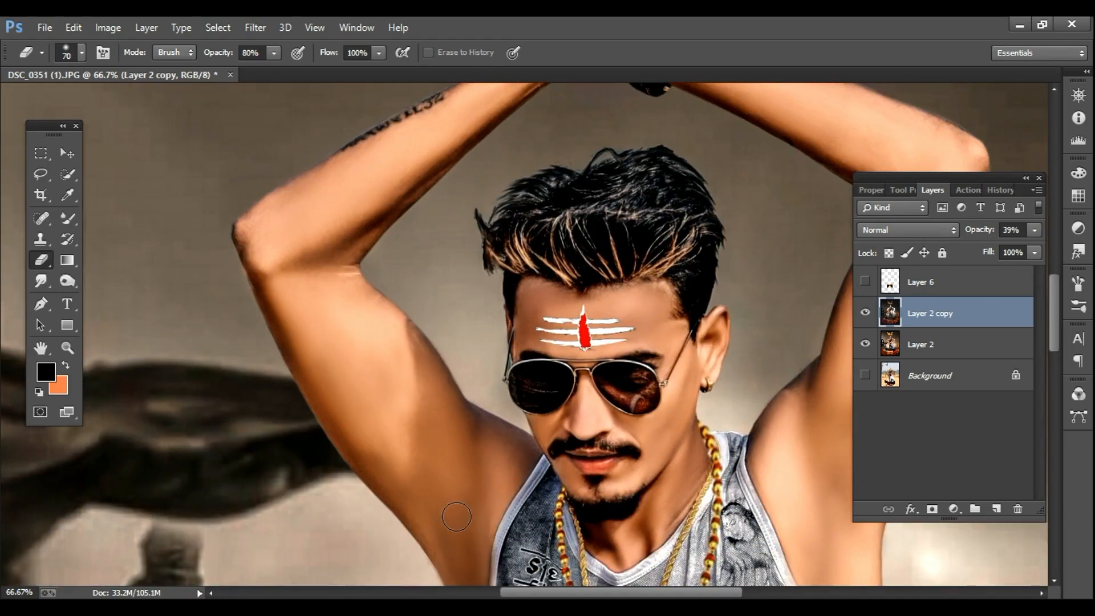
{"action": "left_click_drag", "start_coordinate": [479, 525], "coordinate": [460, 361]}
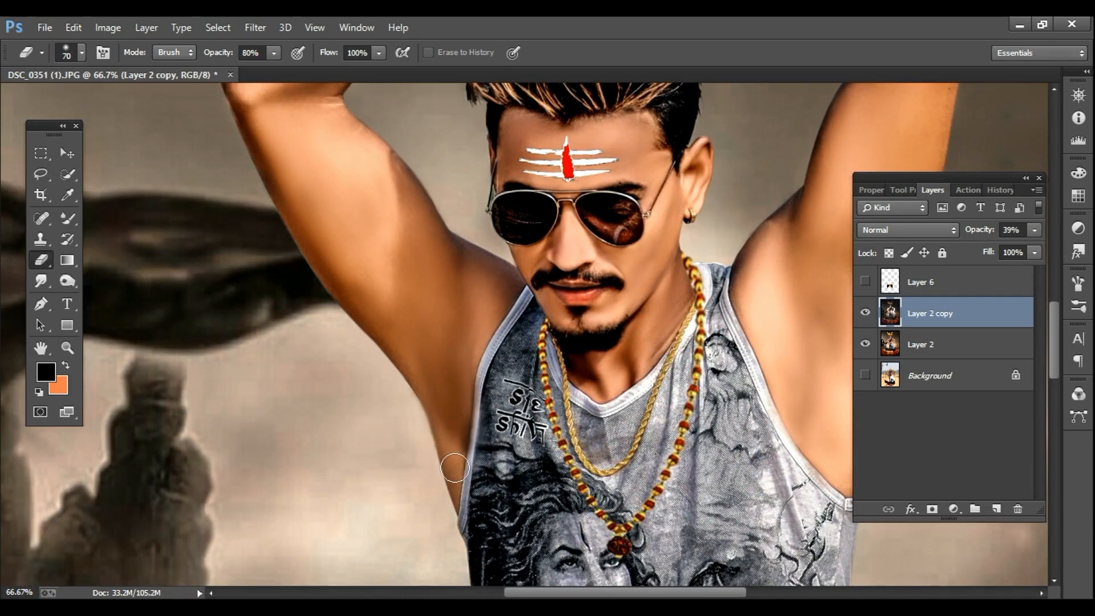
Step: Fit the whole poster in view and merge Layer 2 copy with Layer 2
{"action": "key", "text": "z"}
{"action": "left_click", "coordinate": [536, 461], "text": "alt"}
{"action": "left_click", "coordinate": [536, 460], "text": "alt"}
{"action": "left_click", "coordinate": [536, 461], "text": "alt"}
{"action": "left_click", "coordinate": [537, 459], "text": "alt"}
{"action": "left_click", "coordinate": [537, 459], "text": "alt"}
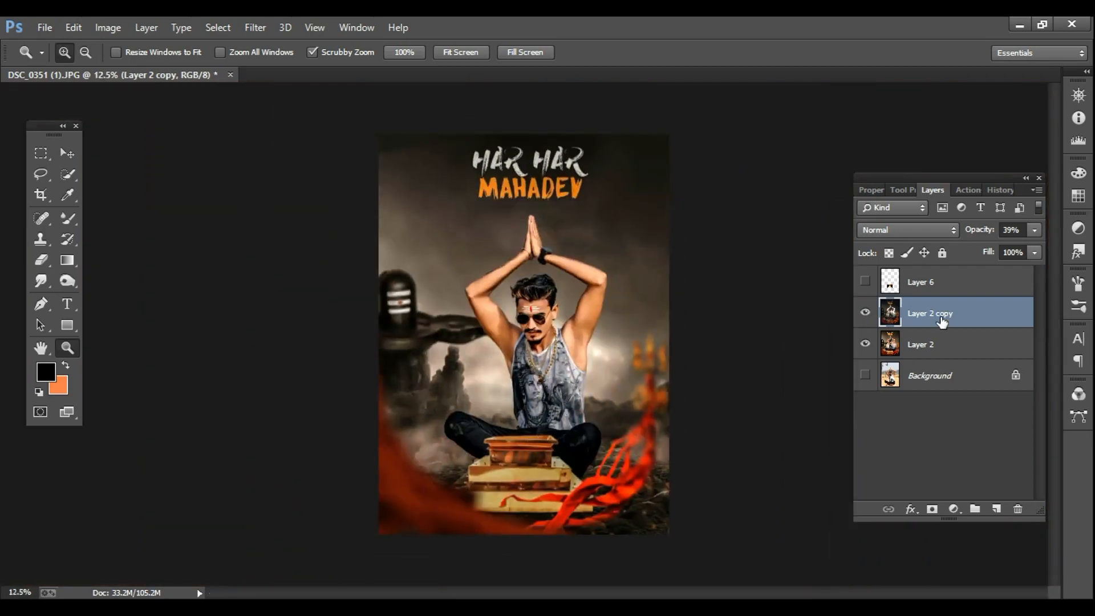
{"action": "right_click", "coordinate": [881, 319]}
{"action": "left_click", "coordinate": [670, 474]}
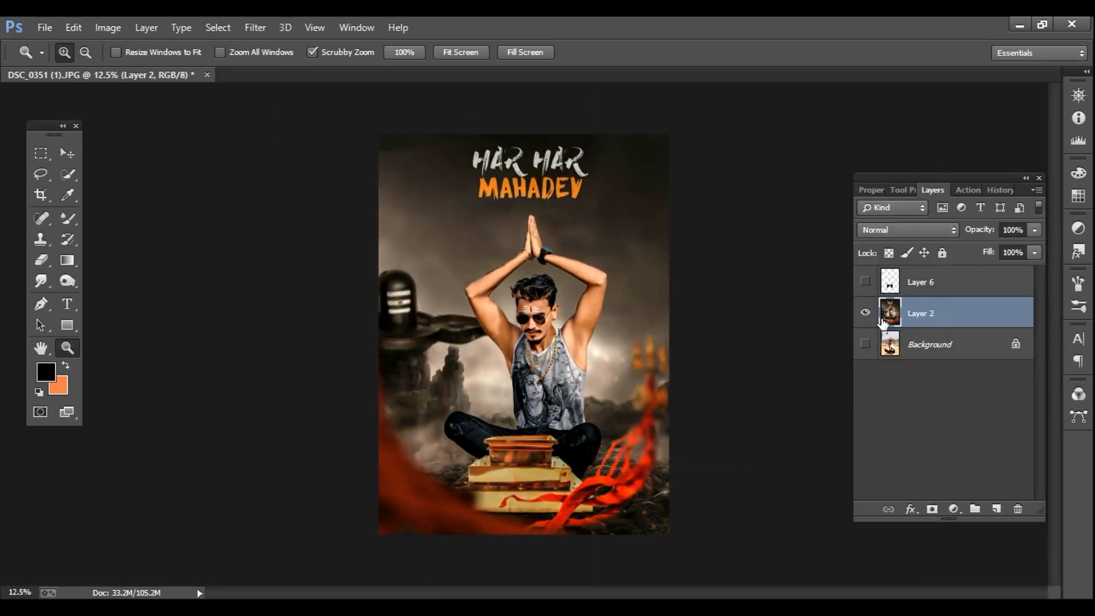
Step: Duplicate Layer 2 and set Camera Raw Clarity to +7 and Exposure to about +0.15 on the copy
{"action": "key", "text": "ctrl+j"}
{"action": "left_click", "coordinate": [255, 28]}
{"action": "left_click", "coordinate": [273, 119]}
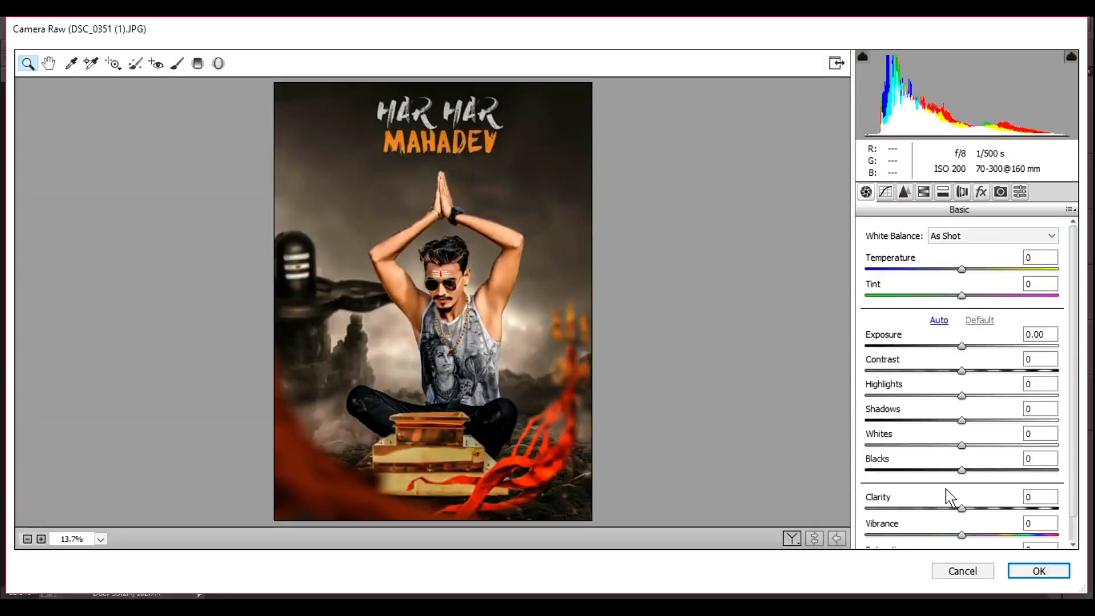
{"action": "left_click_drag", "start_coordinate": [961, 508], "coordinate": [969, 508]}
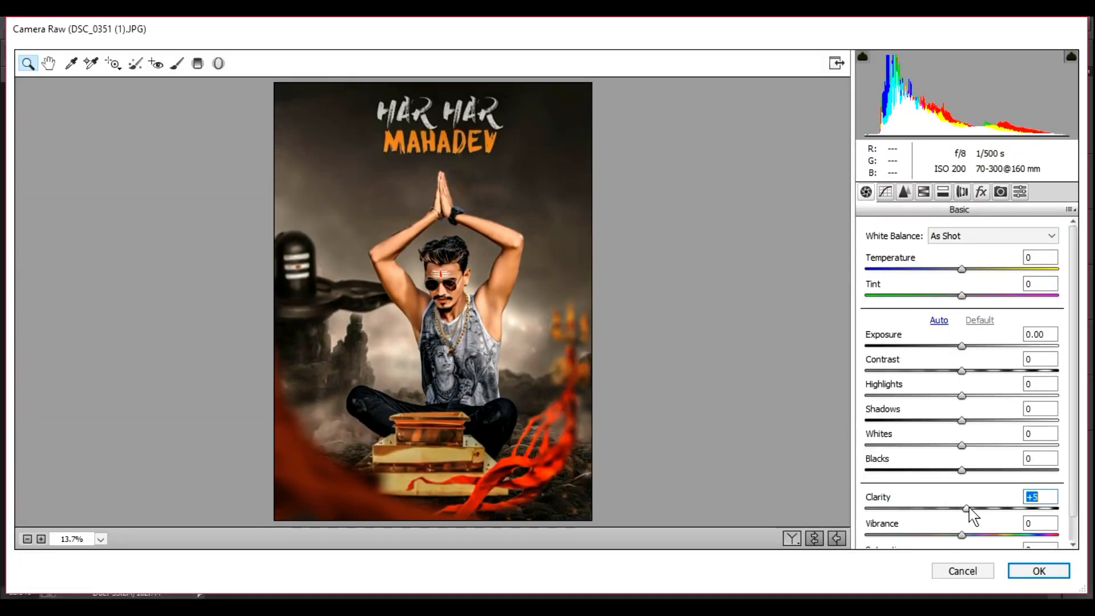
{"action": "left_click_drag", "start_coordinate": [962, 345], "coordinate": [966, 346]}
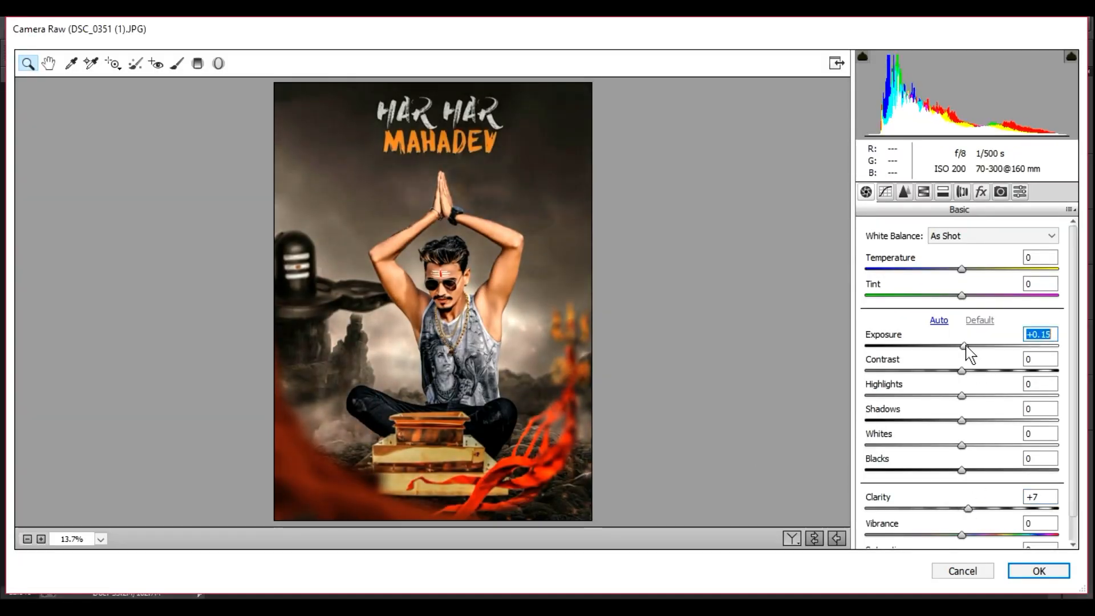
Step: Try the Camera Raw presets outdoor thaar and first Time Use on the copy
{"action": "left_click", "coordinate": [1020, 193]}
{"action": "scroll", "coordinate": [1043, 495], "scroll_direction": "down", "scroll_amount": 20}
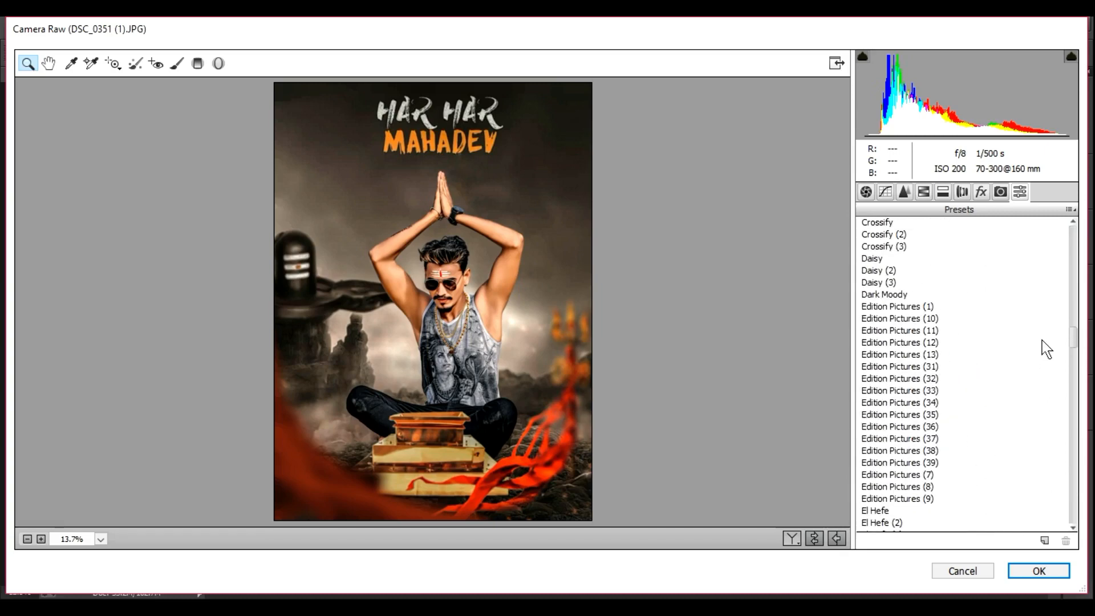
{"action": "left_click", "coordinate": [894, 359]}
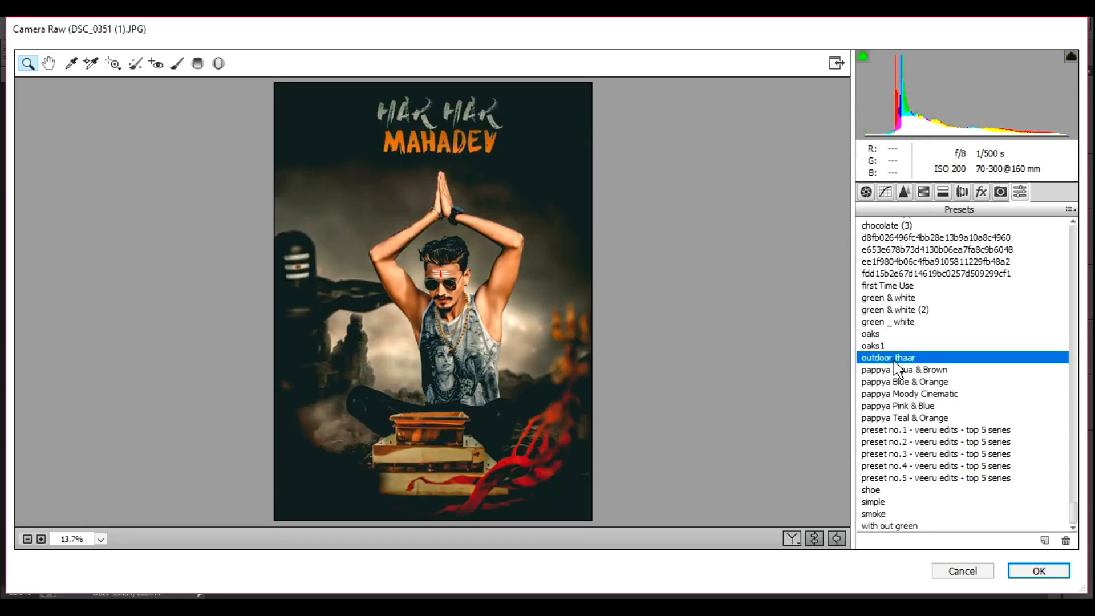
{"action": "left_click", "coordinate": [898, 288]}
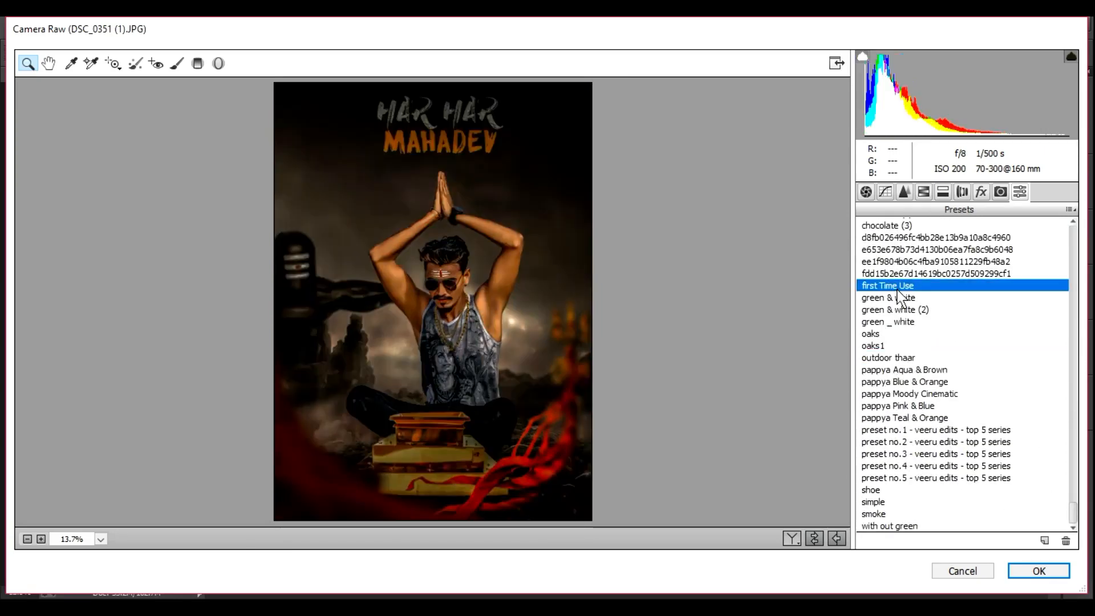
{"action": "left_click", "coordinate": [889, 358]}
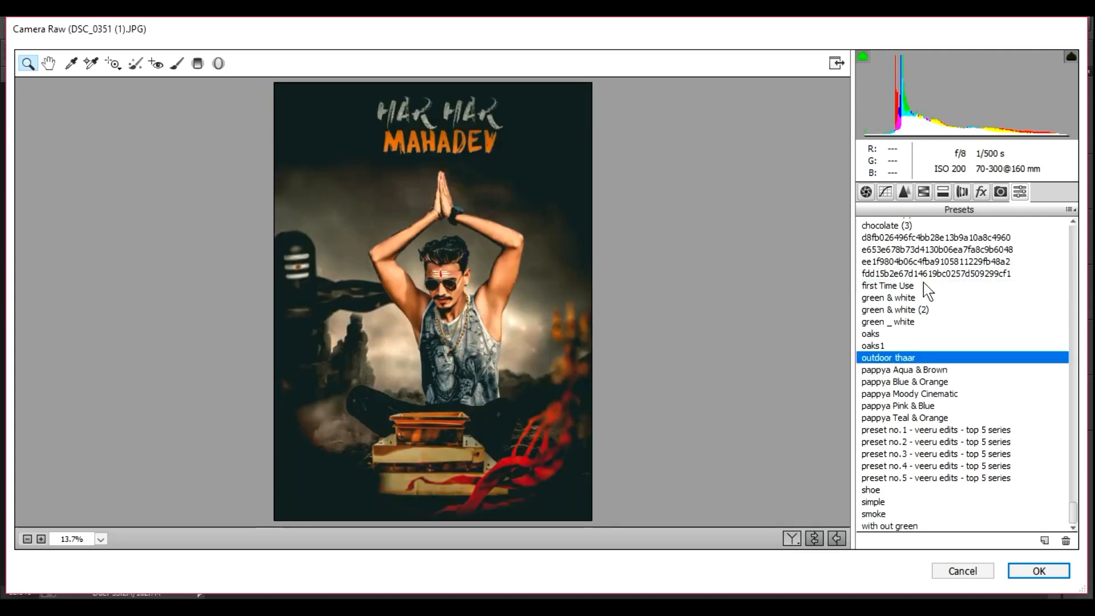
Step: Compare before and after side by side and apply the preset d8fb026496fc4bb28e13b9a10a8c4960 to the copy
{"action": "left_click", "coordinate": [926, 238]}
{"action": "left_click", "coordinate": [791, 539]}
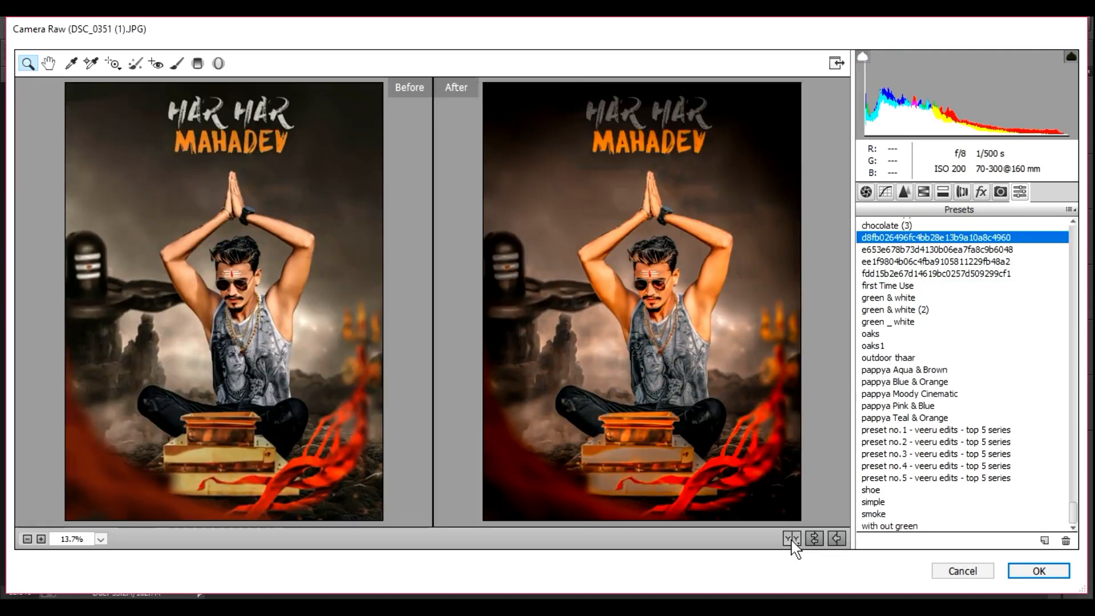
{"action": "left_click", "coordinate": [937, 250]}
{"action": "left_click", "coordinate": [936, 239]}
{"action": "left_click", "coordinate": [1033, 572]}
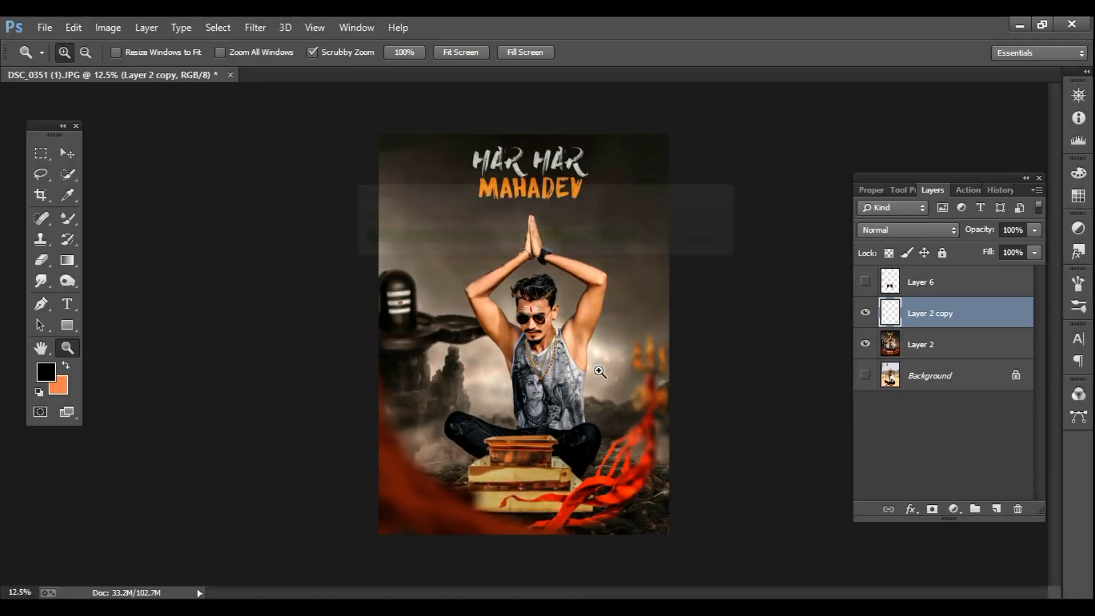
Step: Reduce Layer 2 copy to 64% opacity, compare it on and off, and merge it with Layer 2
{"action": "left_click", "coordinate": [1033, 229]}
{"action": "left_click_drag", "start_coordinate": [1015, 247], "coordinate": [1013, 246]}
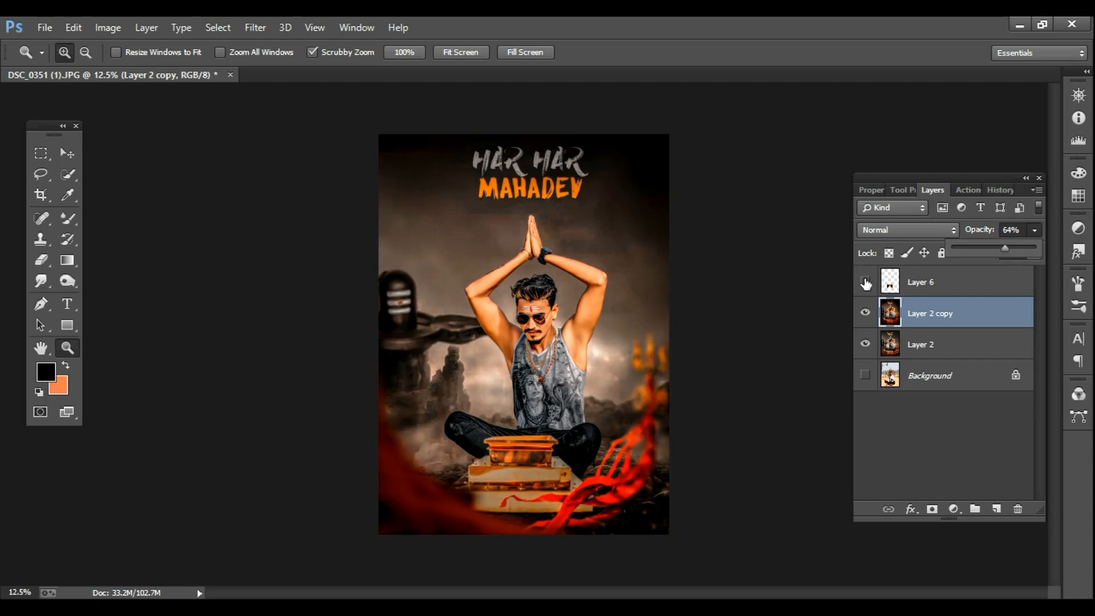
{"action": "left_click", "coordinate": [866, 313]}
{"action": "left_click", "coordinate": [866, 313]}
{"action": "right_click", "coordinate": [930, 313]}
{"action": "left_click", "coordinate": [690, 475]}
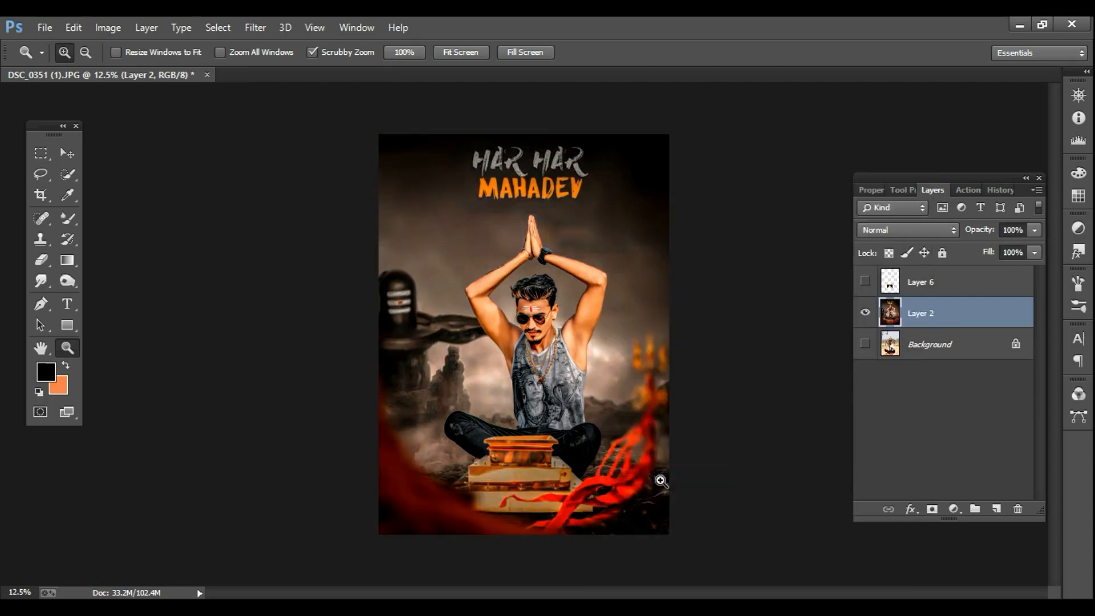
Step: Open Viveza 2 and add a control point on the image's right upper arm with Brightness 11%, Contrast -24% and Saturation -30%
{"action": "left_click", "coordinate": [255, 27]}
{"action": "mouse_move", "coordinate": [457, 451]}
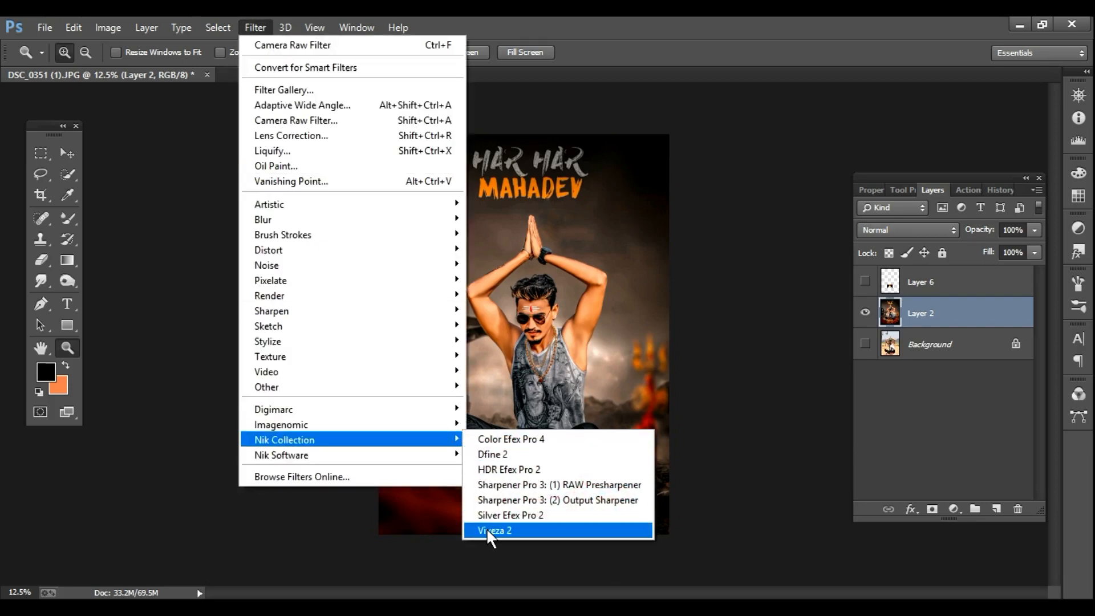
{"action": "left_click", "coordinate": [489, 530]}
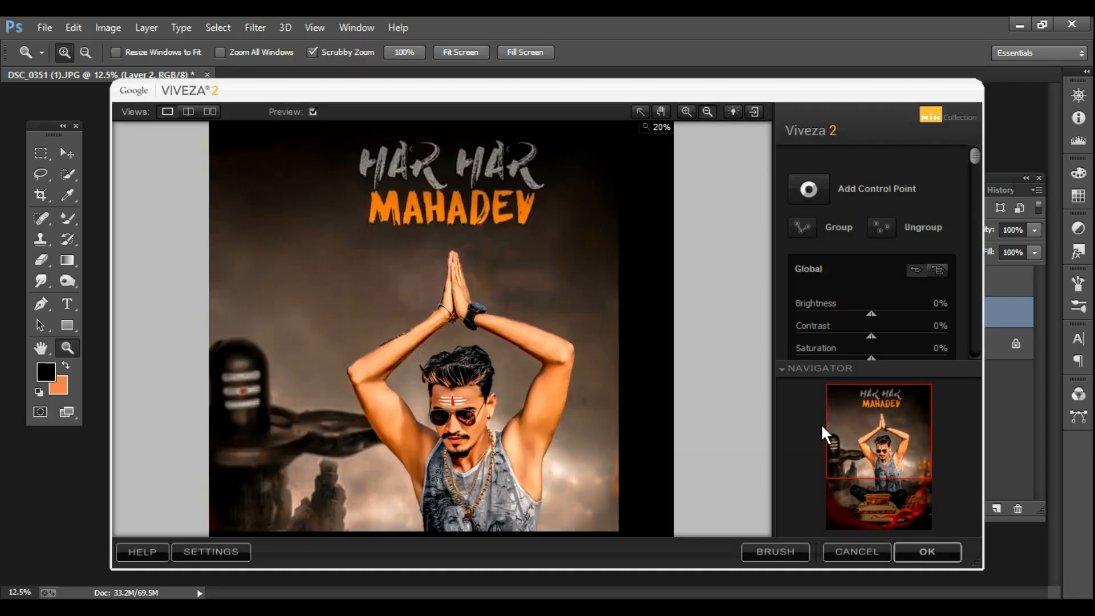
{"action": "left_click_drag", "start_coordinate": [844, 424], "coordinate": [845, 447]}
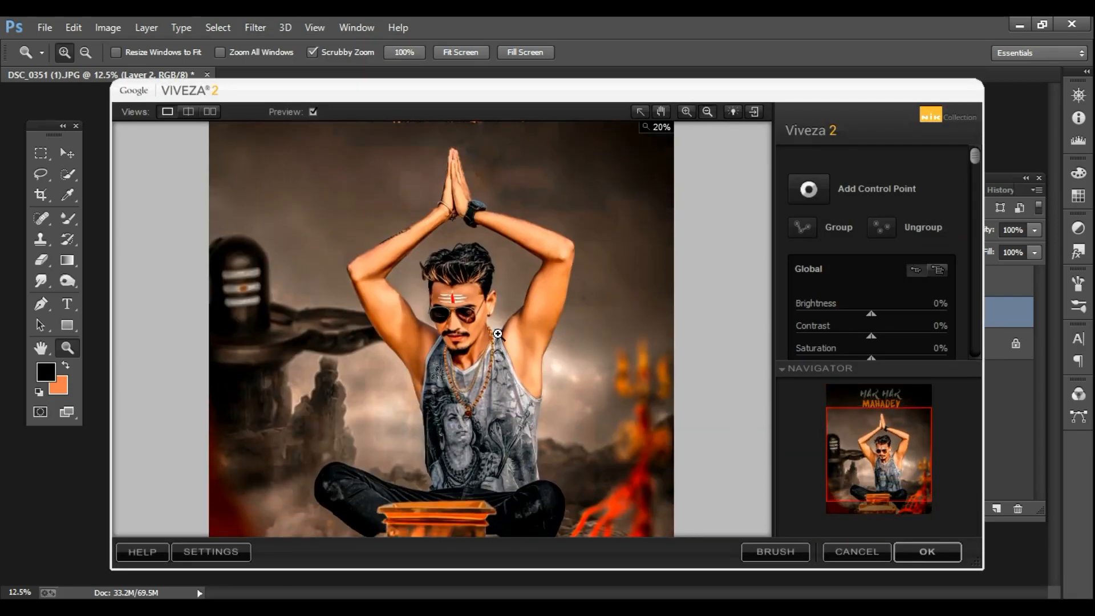
{"action": "left_click", "coordinate": [498, 334]}
{"action": "left_click_drag", "start_coordinate": [483, 336], "coordinate": [551, 339]}
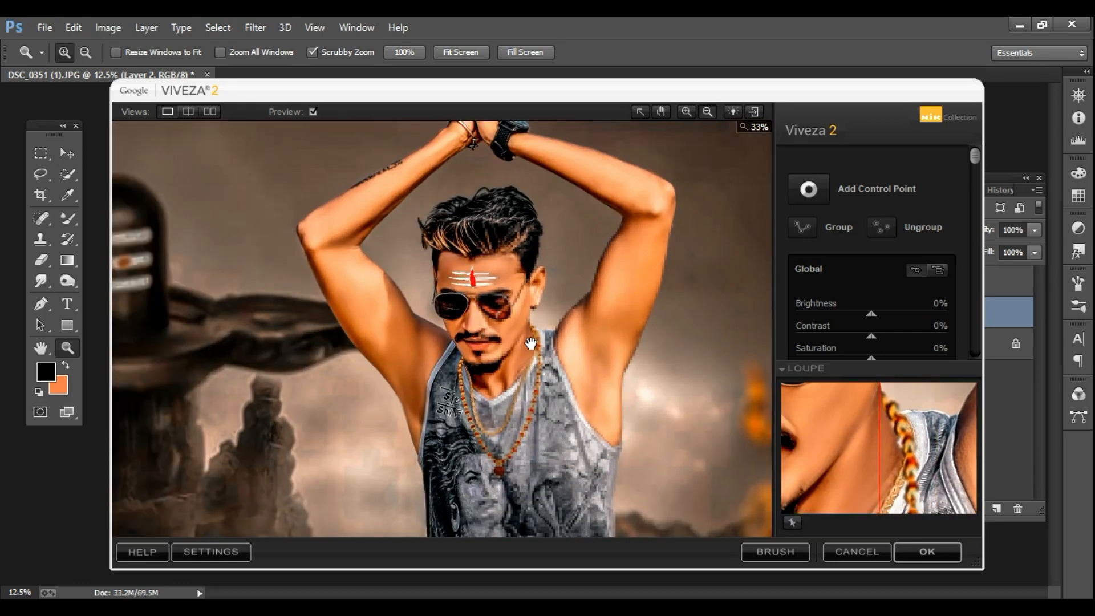
{"action": "left_click", "coordinate": [627, 302]}
{"action": "left_click_drag", "start_coordinate": [669, 302], "coordinate": [675, 303]}
{"action": "left_click_drag", "start_coordinate": [689, 314], "coordinate": [694, 314]}
{"action": "left_click_drag", "start_coordinate": [689, 326], "coordinate": [670, 351]}
Step: Add a control point on the other upper arm with Brightness 13%, Contrast -32% and Saturation -30%, and apply Viveza 2
{"action": "left_click", "coordinate": [809, 189]}
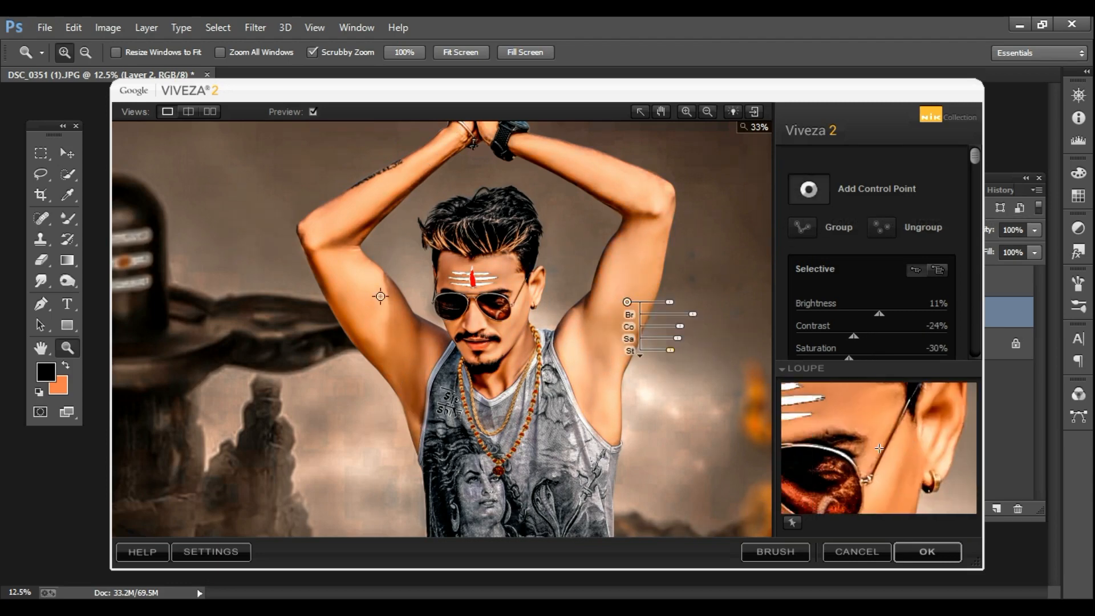
{"action": "left_click", "coordinate": [349, 317]}
{"action": "left_click_drag", "start_coordinate": [393, 322], "coordinate": [402, 367]}
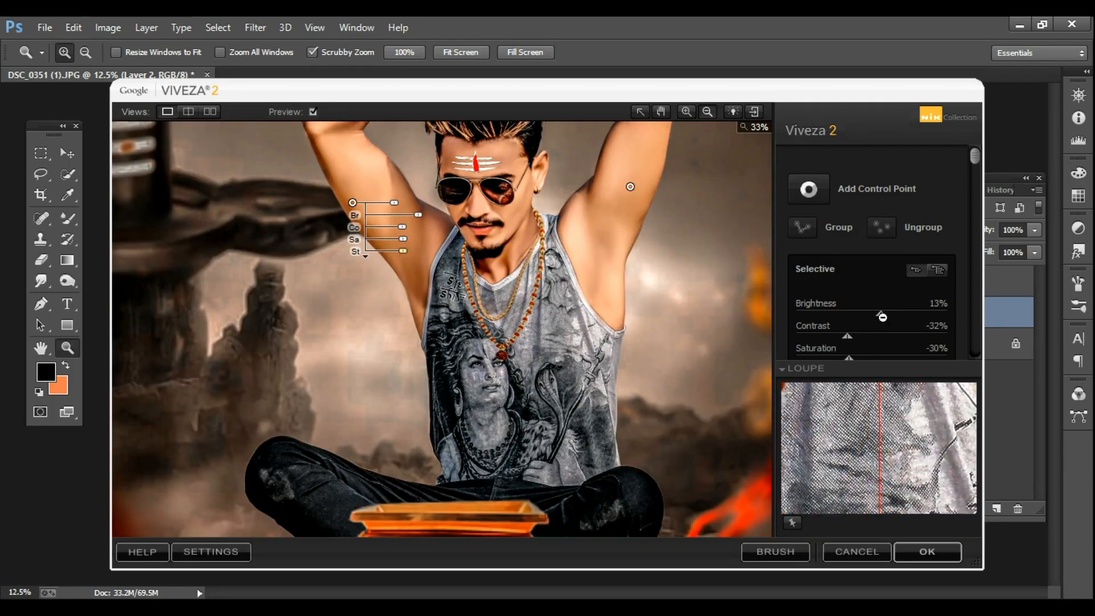
{"action": "left_click", "coordinate": [925, 549]}
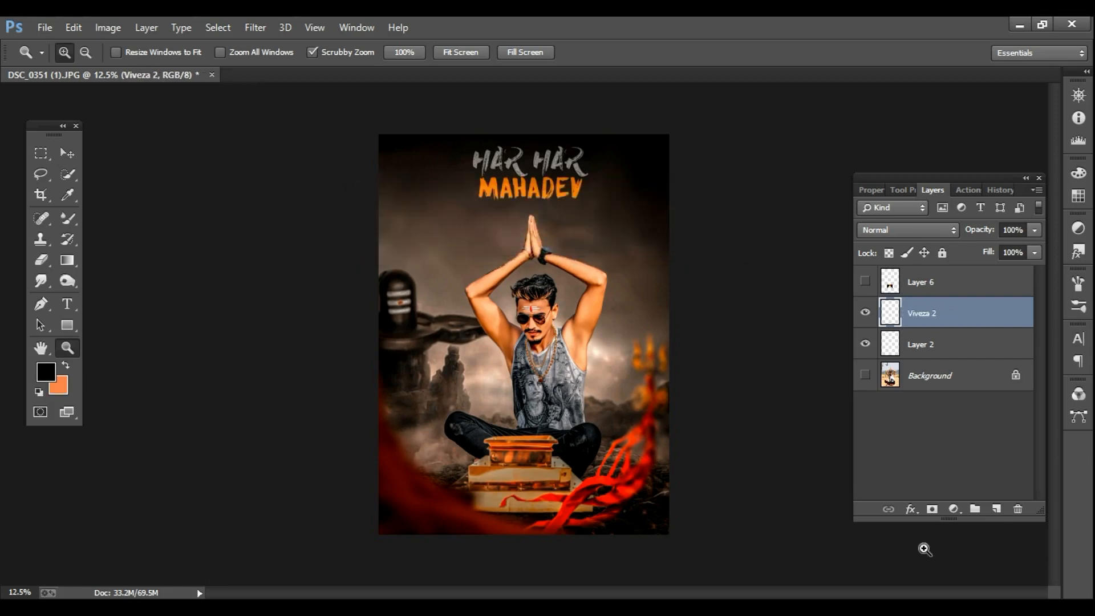
Step: Reduce the Viveza 2 layer to 90% opacity, merge it into Layer 2, and show the fire layer, Layer 6
{"action": "left_click", "coordinate": [1035, 230]}
{"action": "left_click_drag", "start_coordinate": [1038, 245], "coordinate": [1026, 245]}
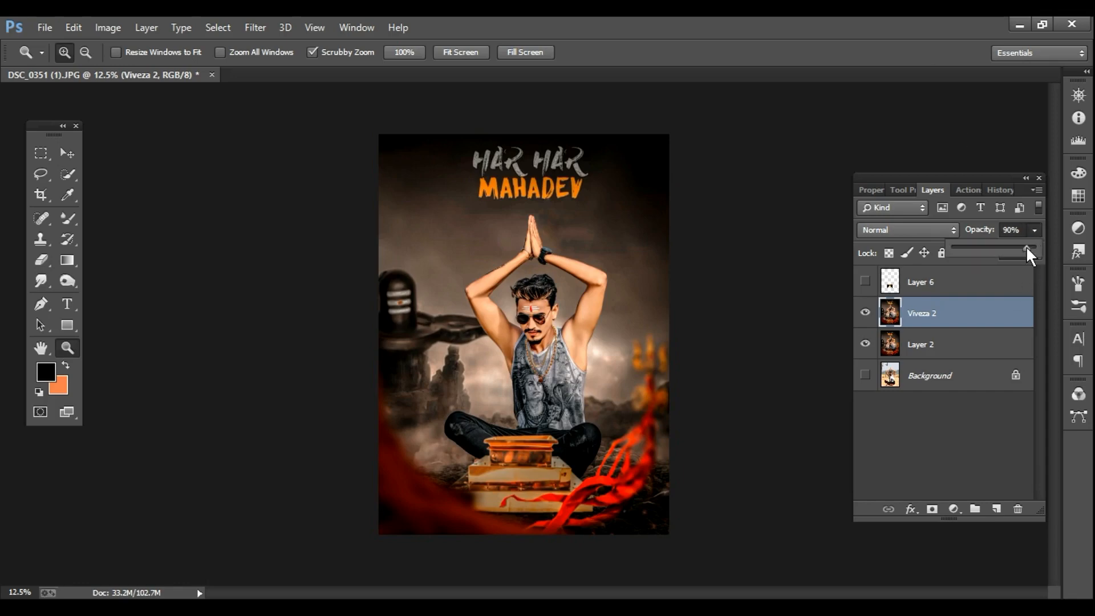
{"action": "right_click", "coordinate": [944, 321]}
{"action": "left_click", "coordinate": [700, 476]}
{"action": "left_click", "coordinate": [866, 282]}
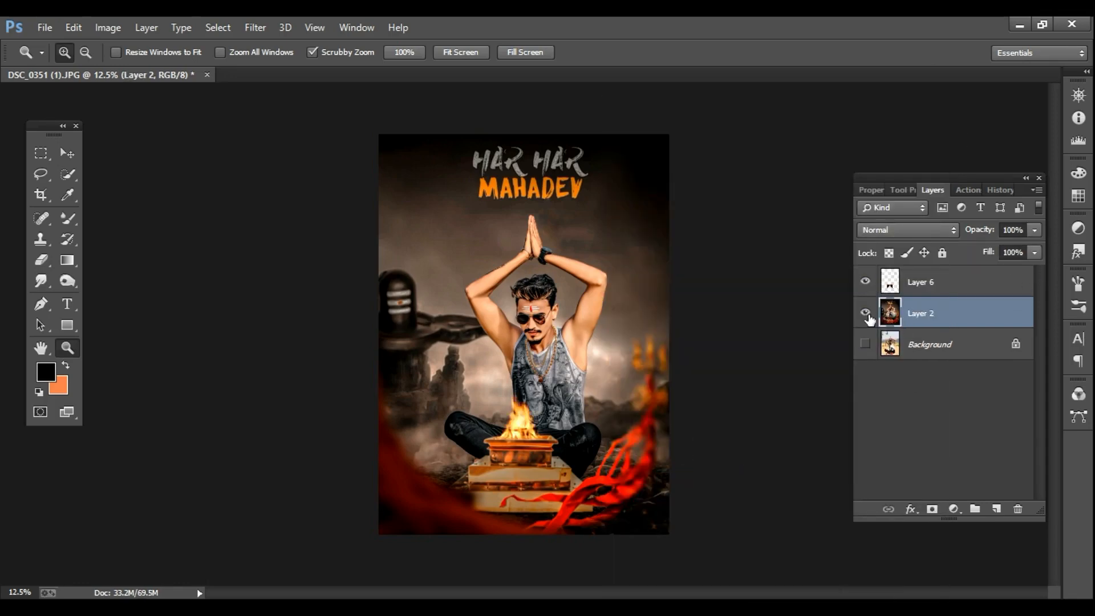
{"action": "key", "text": "ctrl+u"}
{"action": "left_click_drag", "start_coordinate": [860, 333], "coordinate": [947, 350]}
{"action": "left_click", "coordinate": [1036, 243]}
Step: Slightly raise the saturation of the fire on Layer 6 with Hue/Saturation and merge it with Layer 2
{"action": "left_click", "coordinate": [941, 283]}
{"action": "key", "text": "ctrl+u"}
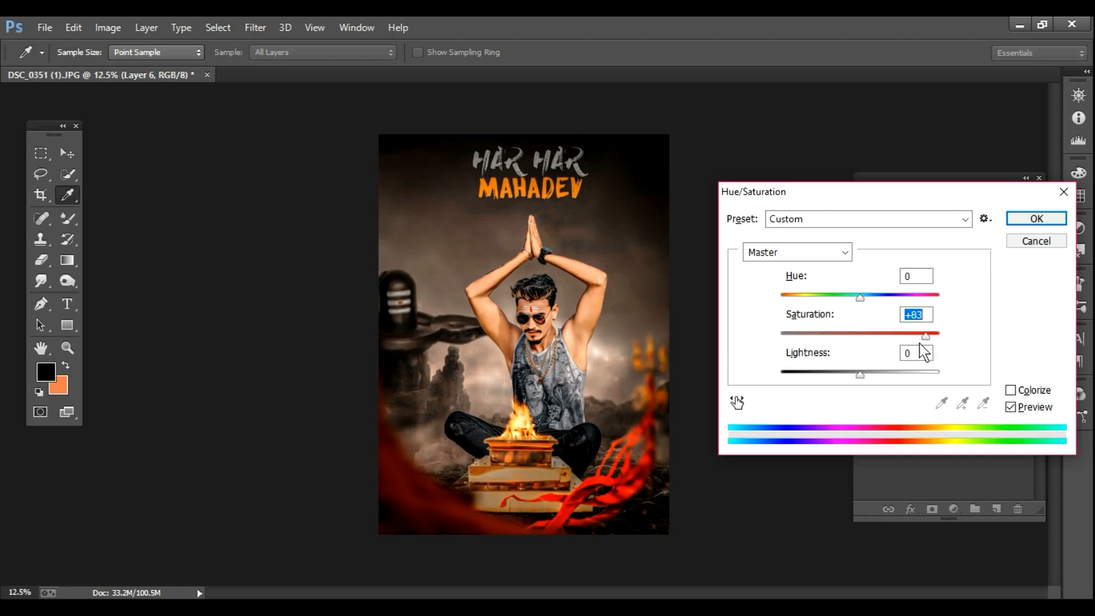
{"action": "left_click_drag", "start_coordinate": [882, 341], "coordinate": [869, 341]}
{"action": "mouse_move", "coordinate": [861, 374]}
{"action": "left_mouse_down"}
{"action": "mouse_move", "coordinate": [833, 372]}
{"action": "mouse_move", "coordinate": [861, 376]}
{"action": "left_mouse_up"}
{"action": "left_click", "coordinate": [870, 336]}
{"action": "left_click", "coordinate": [1036, 219]}
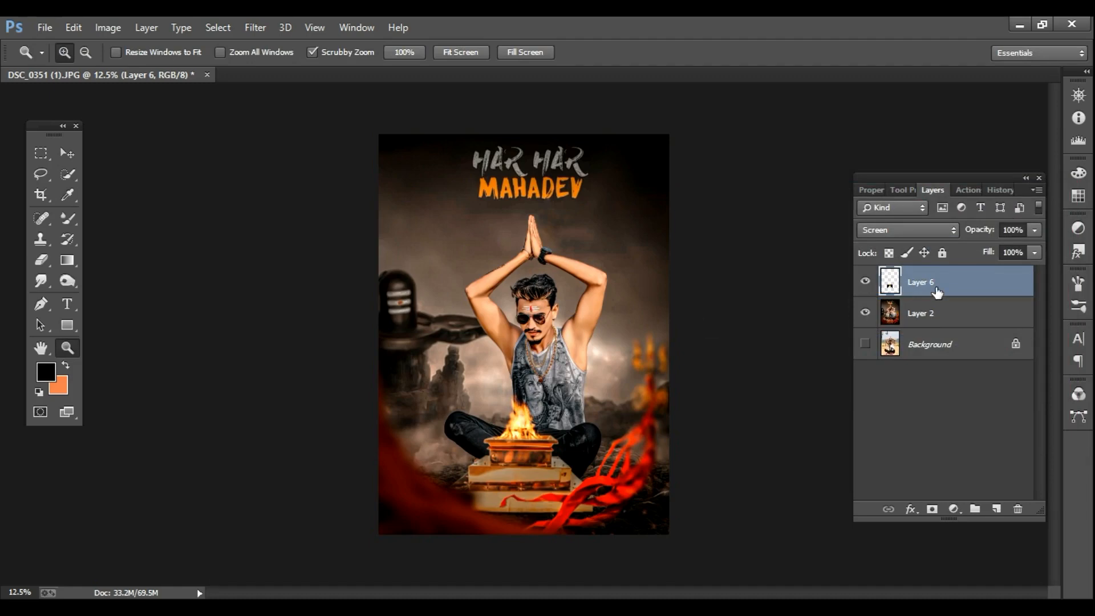
{"action": "right_click", "coordinate": [937, 292]}
{"action": "left_click", "coordinate": [662, 494]}
Step: Copy the smoke image BSA Editz 07 into the composite, close its document, and position the smoke over the whole canvas
{"action": "mouse_move", "coordinate": [587, 569]}
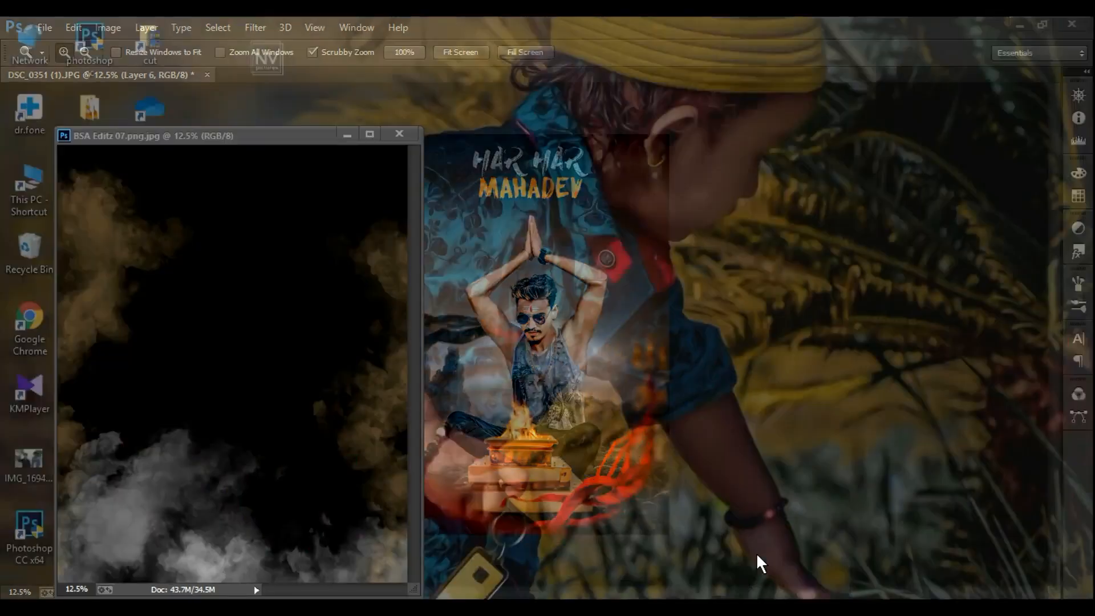
{"action": "left_click", "coordinate": [761, 563]}
{"action": "left_click_drag", "start_coordinate": [270, 384], "coordinate": [517, 315]}
{"action": "left_click", "coordinate": [399, 134]}
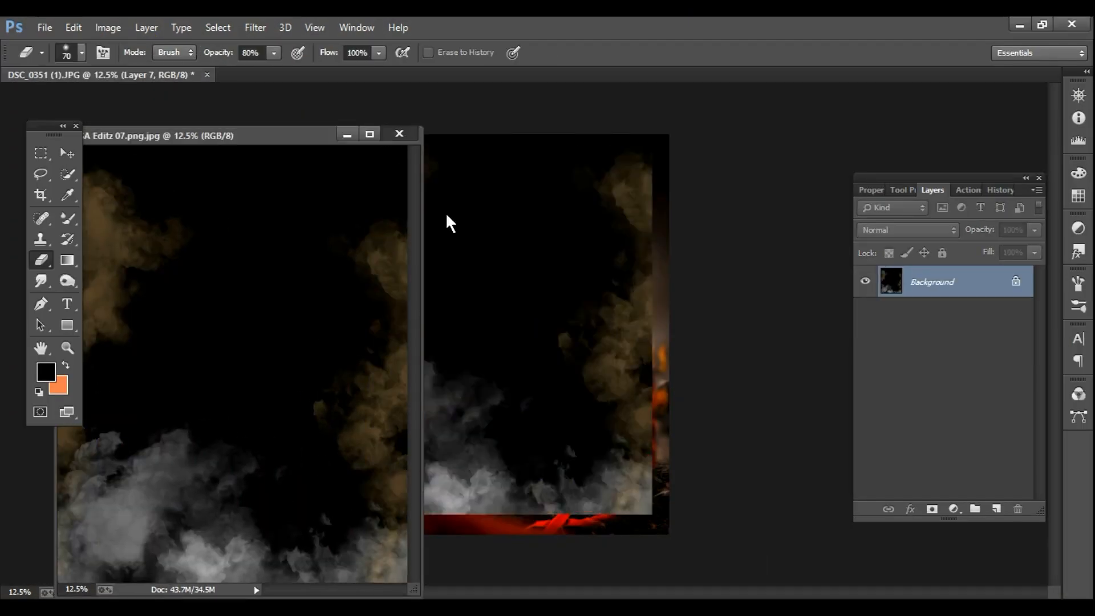
{"action": "left_click_drag", "start_coordinate": [496, 253], "coordinate": [516, 285]}
Step: Blend the smoke layer in Screen mode at 37% opacity and merge the visible layers
{"action": "left_click", "coordinate": [907, 230]}
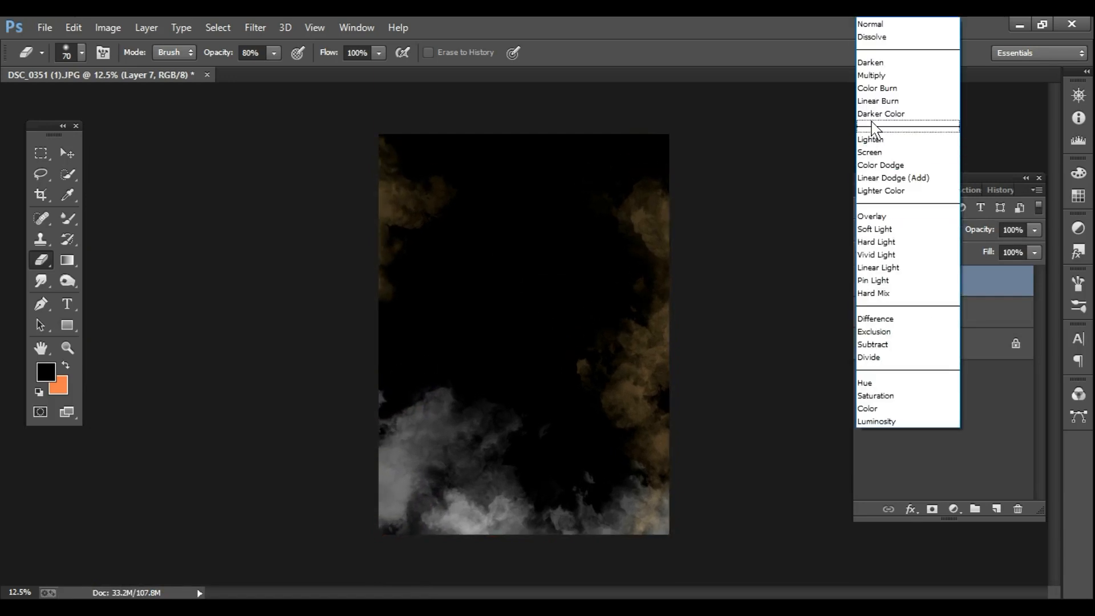
{"action": "left_click", "coordinate": [878, 150]}
{"action": "left_click", "coordinate": [1034, 230]}
{"action": "left_click_drag", "start_coordinate": [1036, 247], "coordinate": [983, 246]}
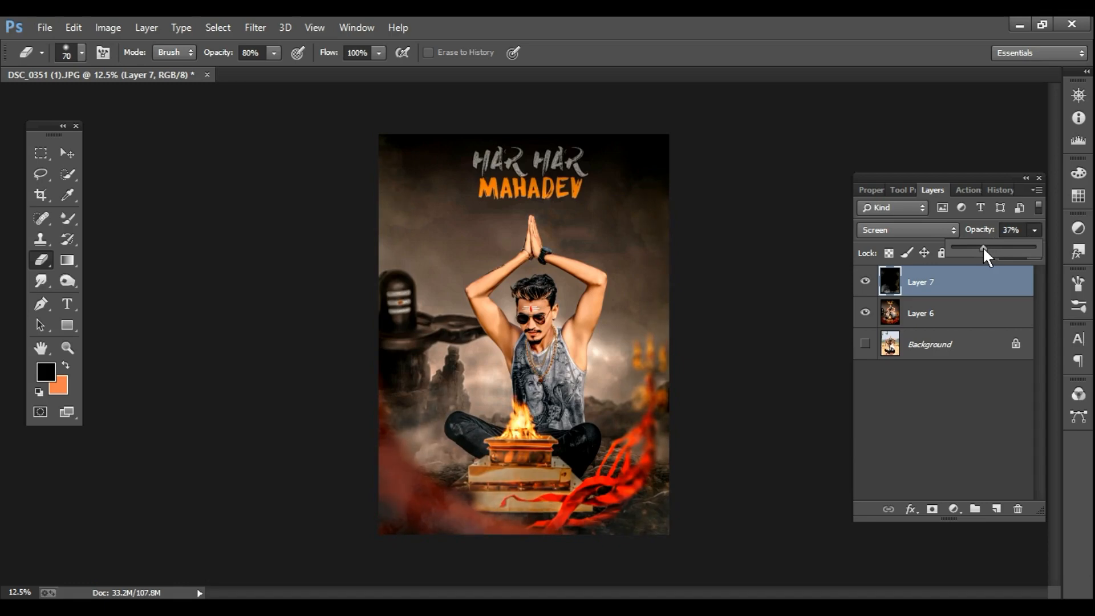
{"action": "right_click", "coordinate": [929, 290]}
{"action": "left_click", "coordinate": [624, 489]}
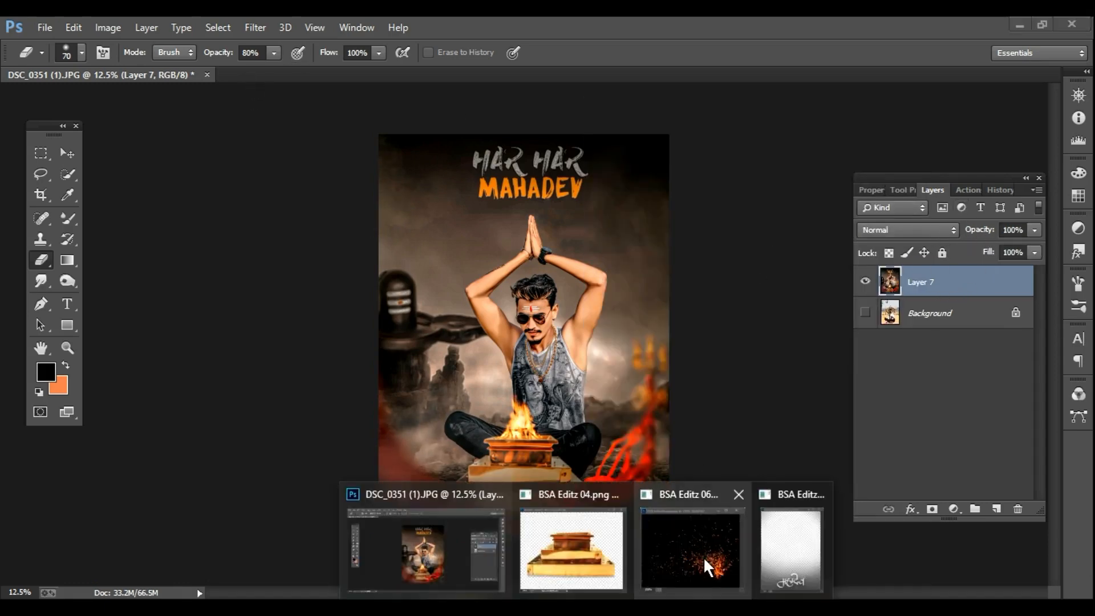
Step: Bring up the sparks image BSA Editz 06, copy the lettering overlay BSA Editz 09 into the composite, and close the overlay's document
{"action": "left_click", "coordinate": [704, 565]}
{"action": "mouse_move", "coordinate": [589, 605]}
{"action": "left_click", "coordinate": [787, 556]}
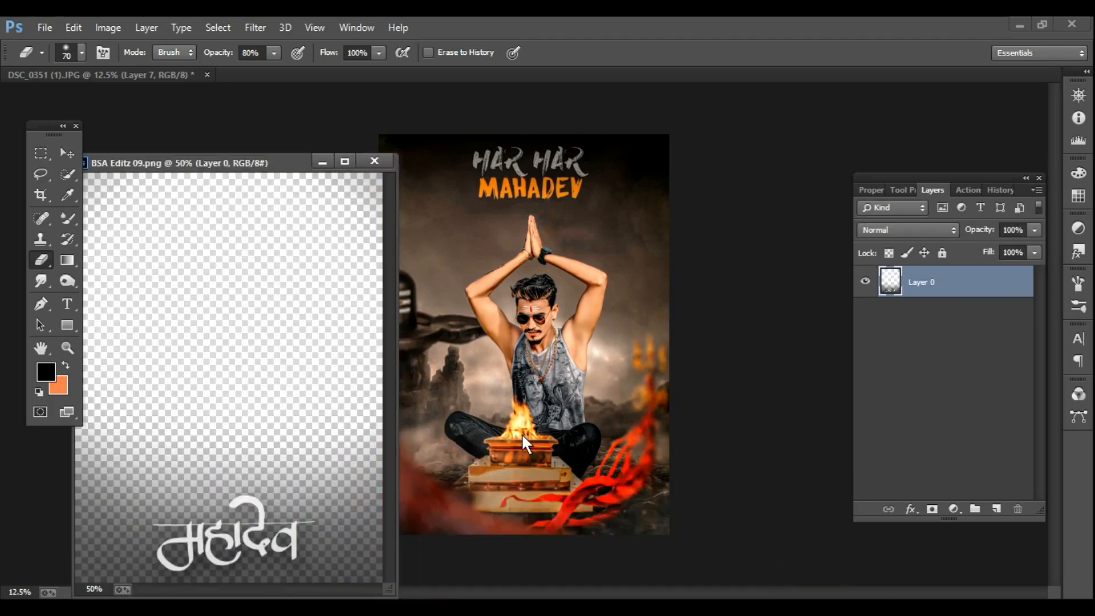
{"action": "left_click_drag", "start_coordinate": [306, 498], "coordinate": [502, 370]}
{"action": "key", "text": "ctrl+t"}
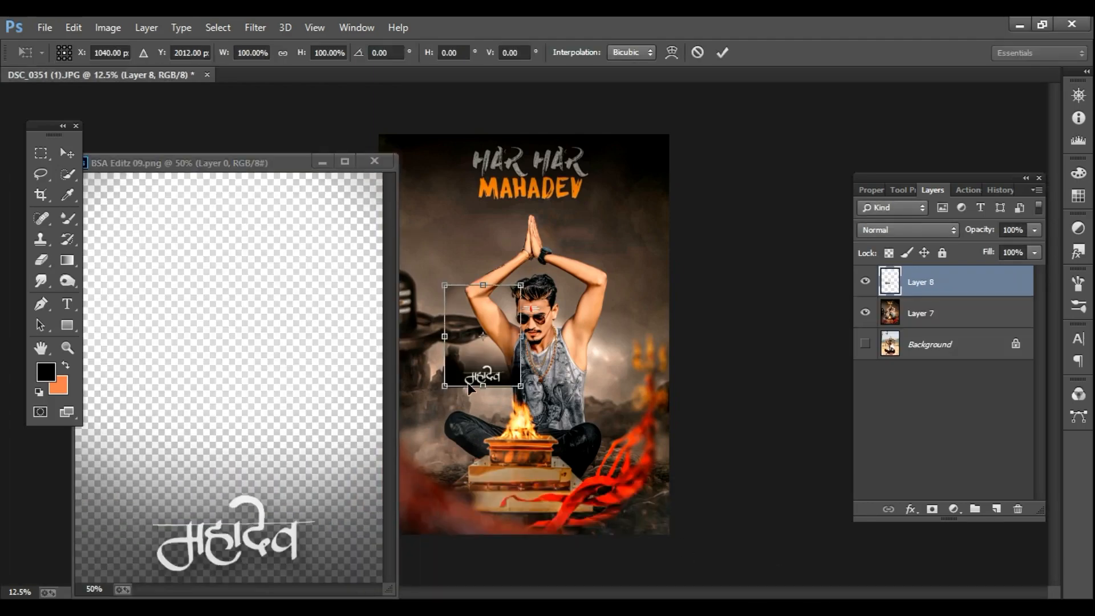
{"action": "left_click", "coordinate": [374, 162]}
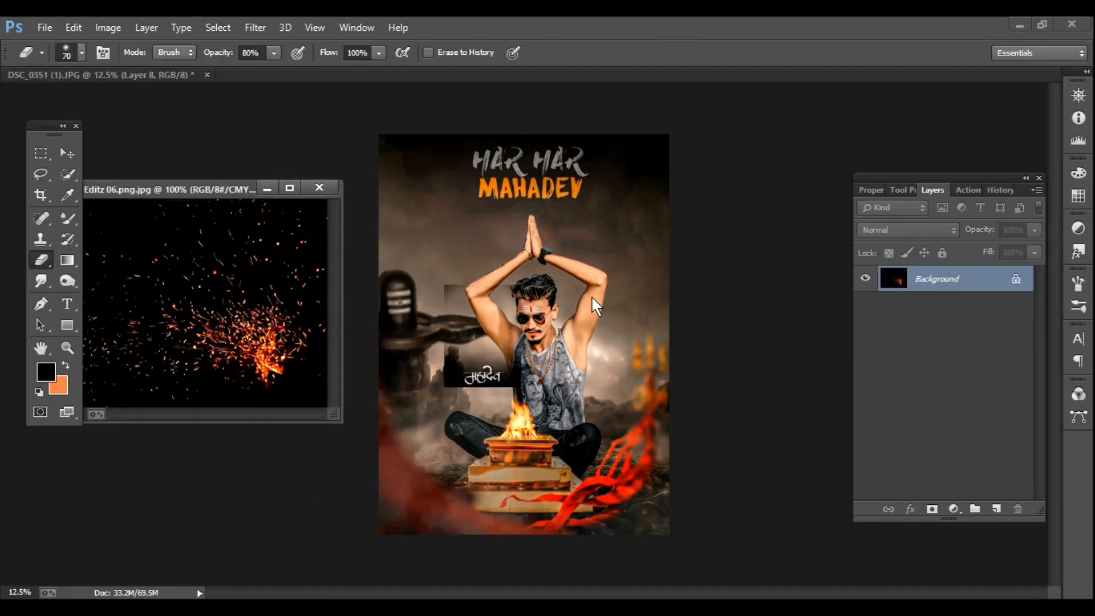
Step: Scale the lettering overlay on Layer 8 to fill the whole canvas and reduce its opacity to 81%
{"action": "left_click", "coordinate": [607, 282]}
{"action": "key", "text": "ctrl+t"}
{"action": "left_click_drag", "start_coordinate": [444, 285], "coordinate": [379, 135]}
{"action": "left_click_drag", "start_coordinate": [521, 386], "coordinate": [669, 534]}
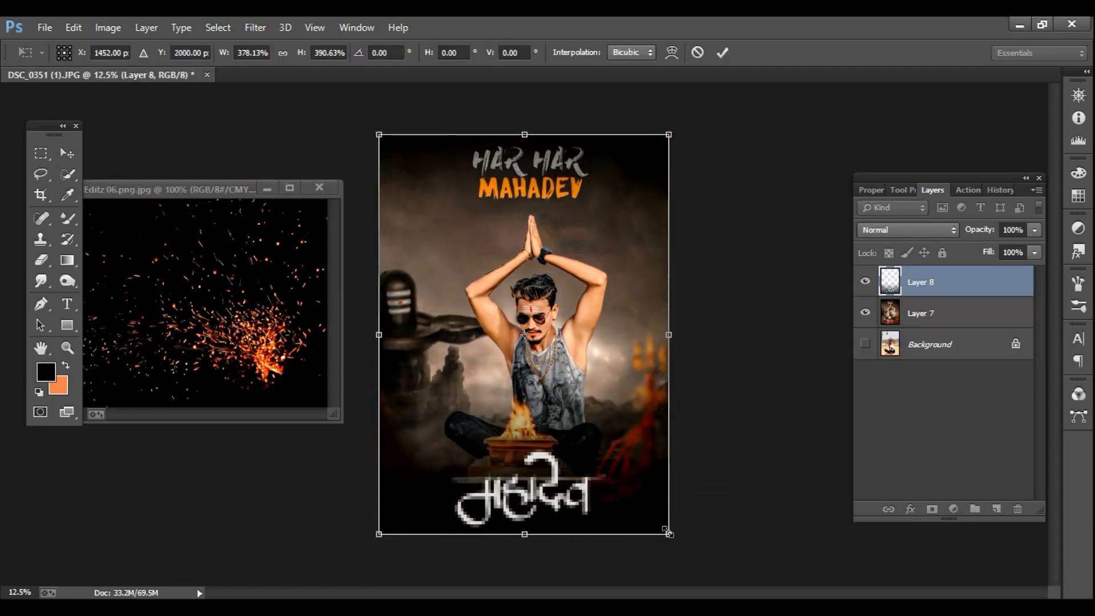
{"action": "key", "text": "Return"}
{"action": "left_click", "coordinate": [1034, 230]}
{"action": "mouse_move", "coordinate": [1026, 244]}
{"action": "left_mouse_down"}
{"action": "mouse_move", "coordinate": [1004, 245]}
{"action": "mouse_move", "coordinate": [1018, 247]}
{"action": "left_mouse_up"}
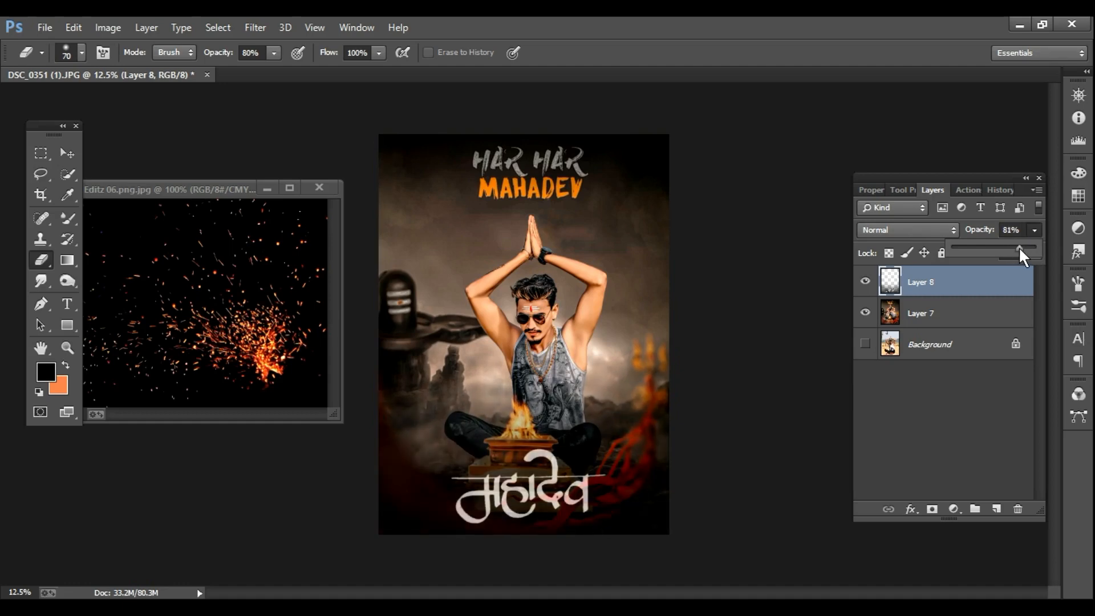
Step: Brighten the lettering overlay with the Camera Raw filter by raising Blacks, Shadows, Highlights and Exposure
{"action": "left_click", "coordinate": [255, 28]}
{"action": "left_click", "coordinate": [295, 114]}
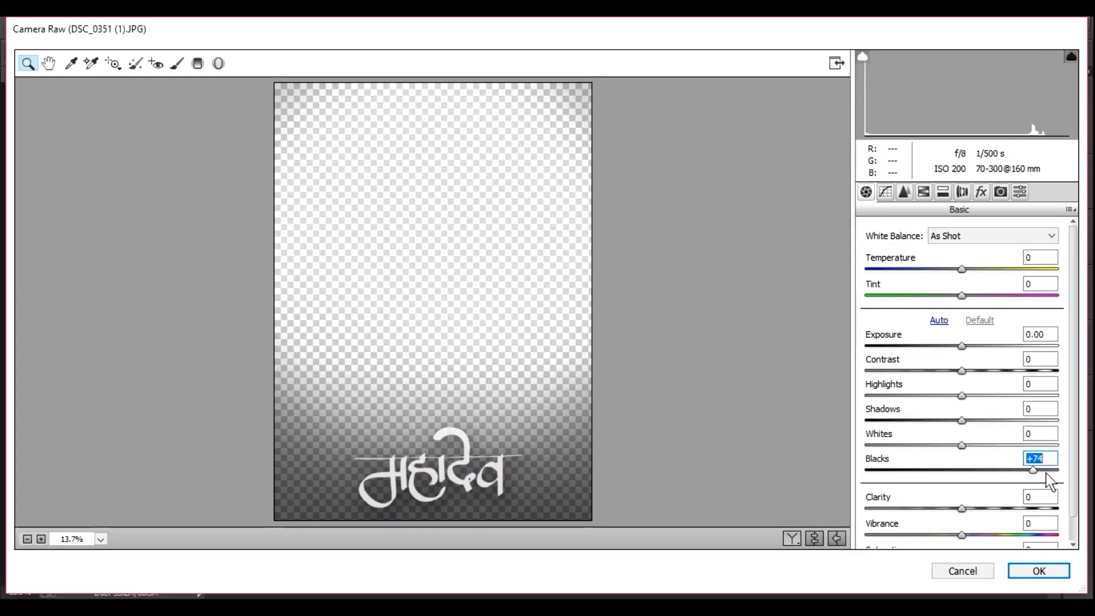
{"action": "left_click_drag", "start_coordinate": [1048, 481], "coordinate": [1019, 474]}
{"action": "left_click_drag", "start_coordinate": [962, 421], "coordinate": [1030, 445]}
{"action": "left_click_drag", "start_coordinate": [963, 395], "coordinate": [1014, 396]}
{"action": "mouse_move", "coordinate": [962, 508]}
{"action": "left_mouse_down"}
{"action": "mouse_move", "coordinate": [990, 510]}
{"action": "mouse_move", "coordinate": [959, 509]}
{"action": "left_mouse_up"}
{"action": "left_click_drag", "start_coordinate": [961, 345], "coordinate": [982, 372]}
{"action": "left_click", "coordinate": [1039, 571]}
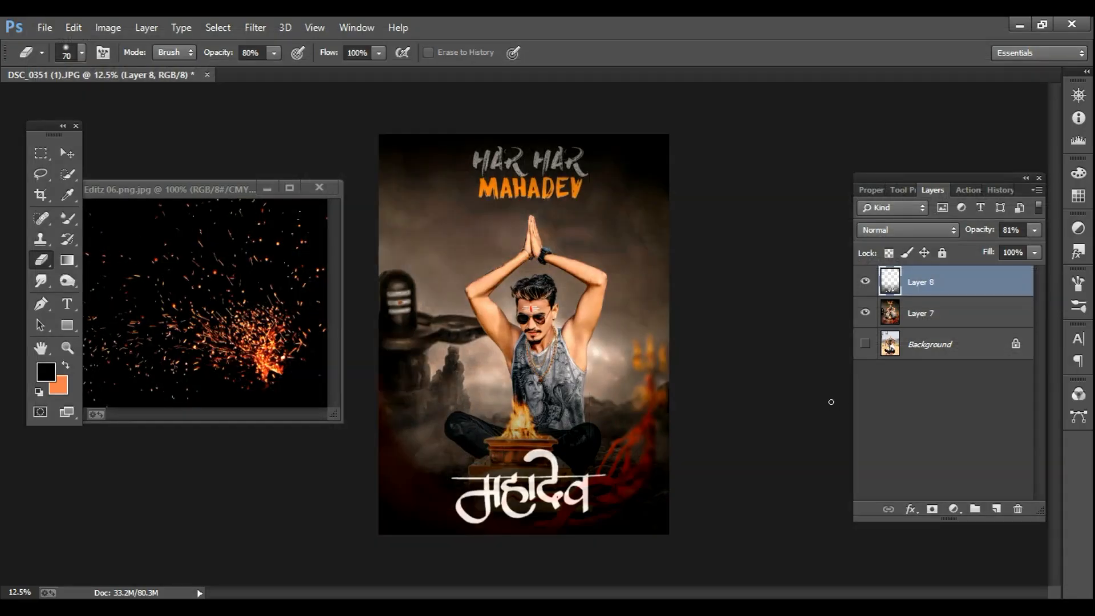
{"action": "key", "text": "ctrl+t"}
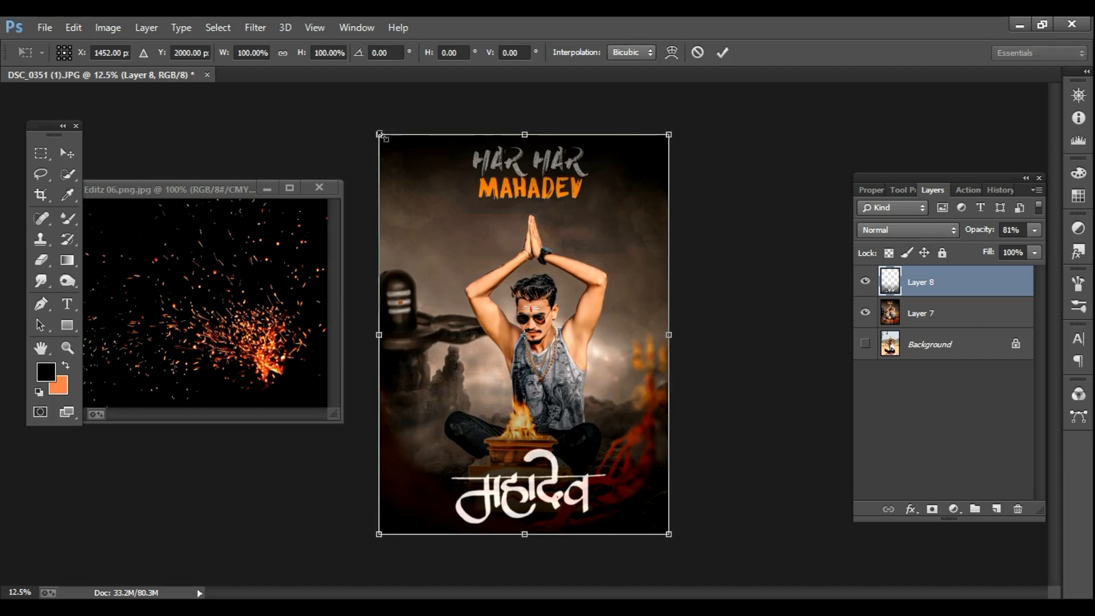
{"action": "mouse_move", "coordinate": [380, 135]}
{"action": "left_mouse_down"}
{"action": "mouse_move", "coordinate": [381, 160]}
{"action": "mouse_move", "coordinate": [380, 135]}
{"action": "left_mouse_up"}
{"action": "mouse_move", "coordinate": [534, 342]}
{"action": "left_mouse_down"}
{"action": "mouse_move", "coordinate": [533, 352]}
{"action": "mouse_move", "coordinate": [531, 343]}
{"action": "left_mouse_up"}
{"action": "key", "text": "Return"}
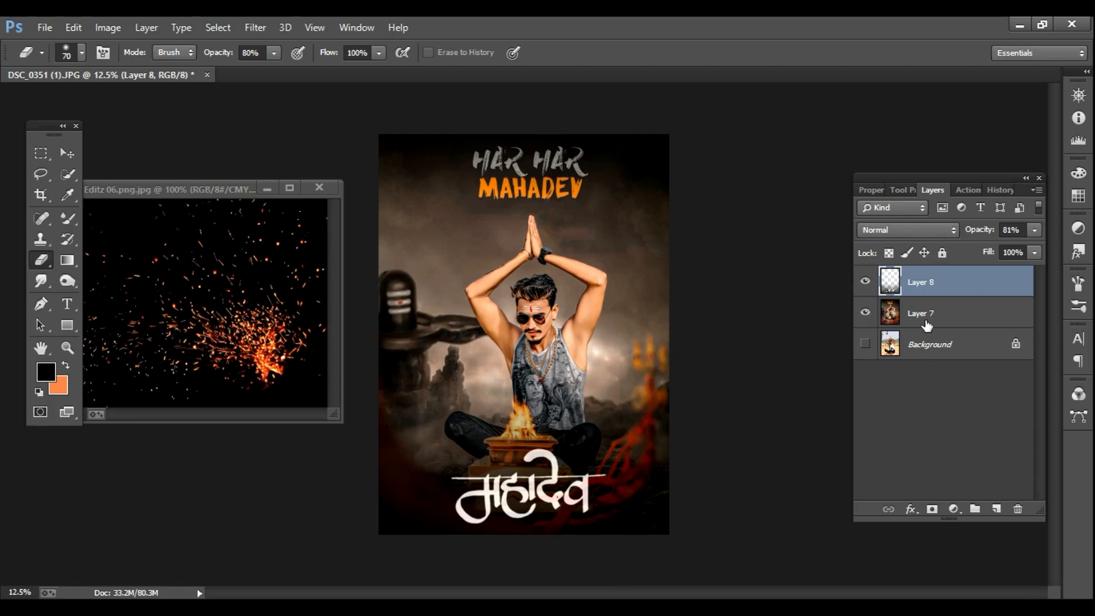
Step: Transform the lettering overlay to span the canvas width, from the MAHADEV title down to the canvas's lower edge
{"action": "key", "text": "ctrl+t"}
{"action": "left_click_drag", "start_coordinate": [379, 135], "coordinate": [480, 270]}
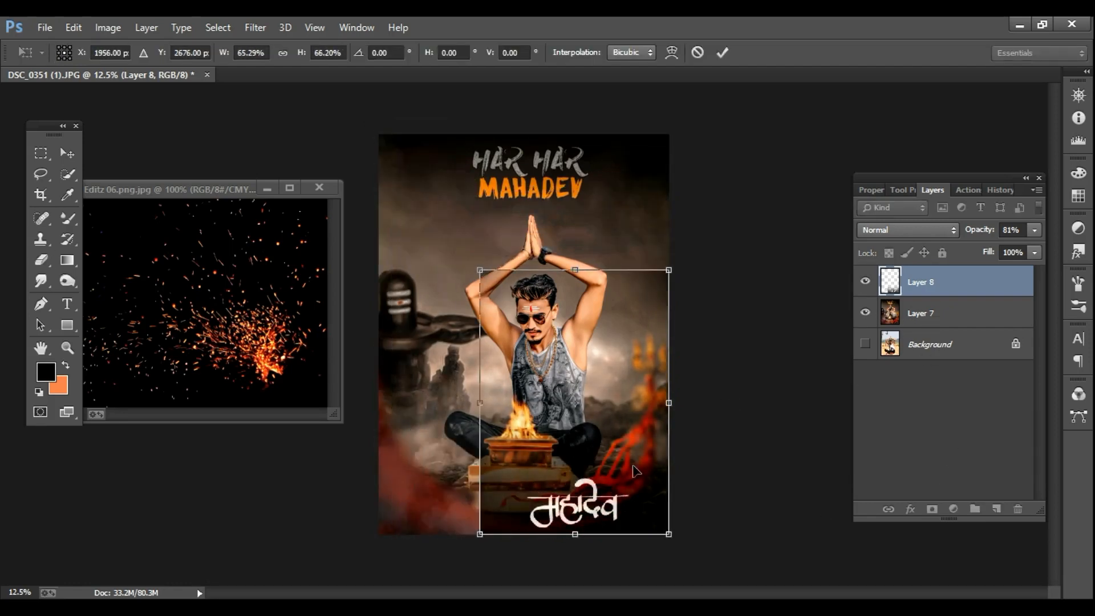
{"action": "left_click_drag", "start_coordinate": [633, 479], "coordinate": [592, 479]}
{"action": "left_click_drag", "start_coordinate": [628, 270], "coordinate": [669, 213]}
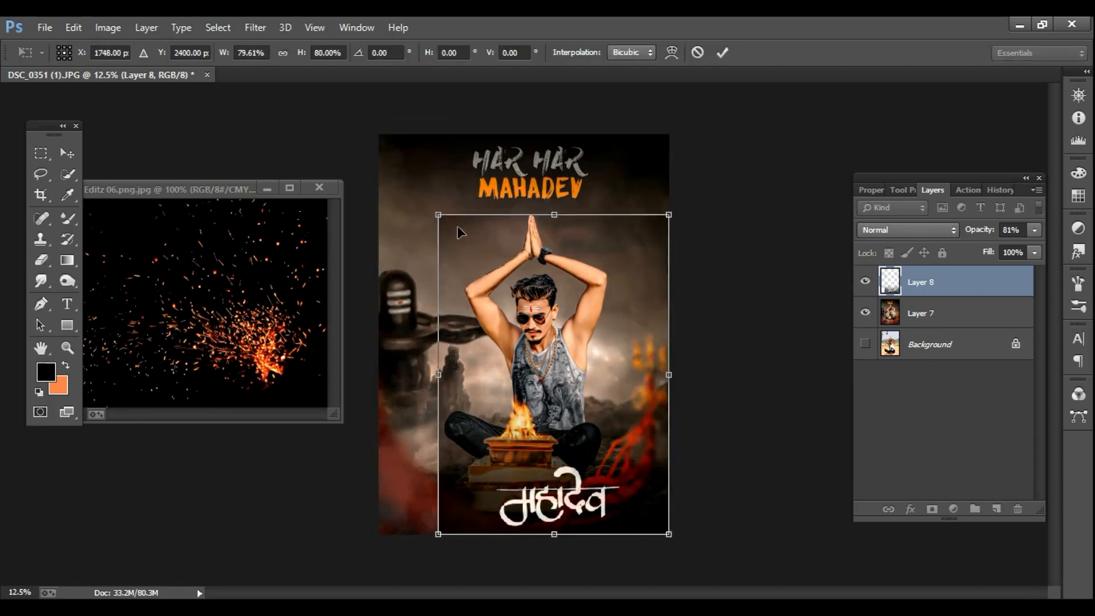
{"action": "left_click_drag", "start_coordinate": [438, 214], "coordinate": [379, 186]}
{"action": "key", "text": "Return"}
Step: Enlarge the Eraser to 300 and erase the overlay's hard upper edge across the canvas
{"action": "key", "text": "e"}
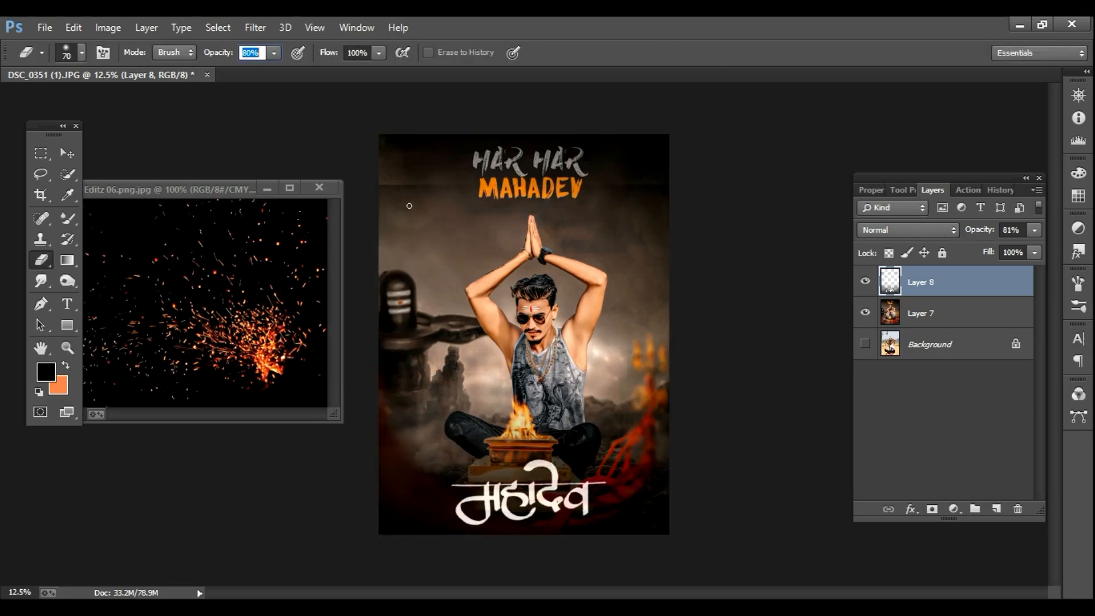
{"action": "key", "text": "bracketright"}
{"action": "key", "text": "bracketright"}
{"action": "key", "text": "bracketright"}
{"action": "key", "text": "bracketright"}
{"action": "key", "text": "bracketright"}
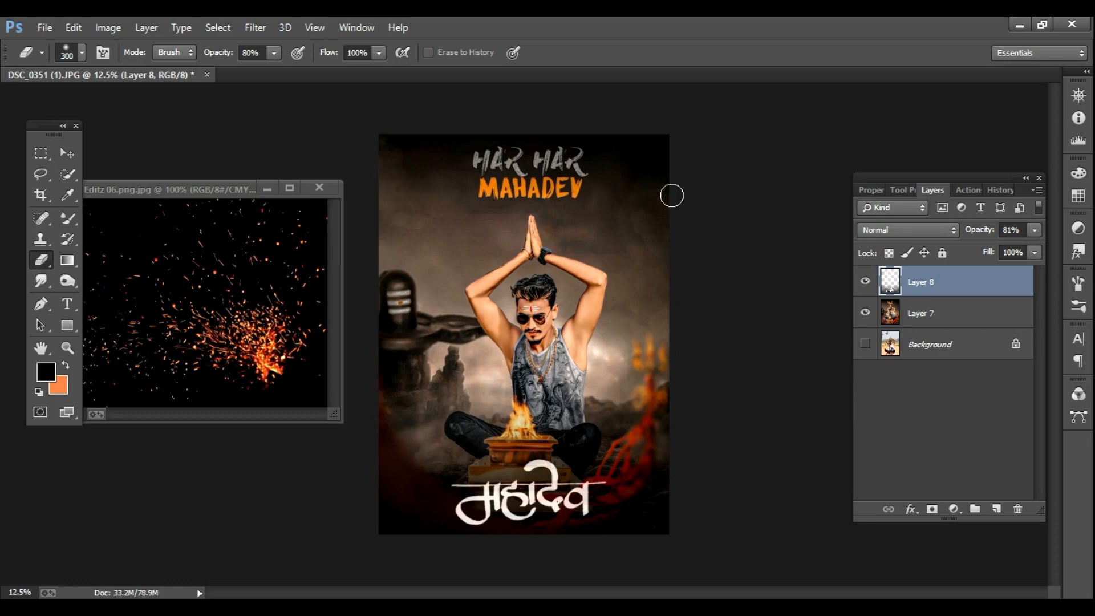
Step: Merge the visible layers, then duplicate the merged layer and merge the copy back down
{"action": "right_click", "coordinate": [943, 282]}
{"action": "left_click", "coordinate": [673, 487]}
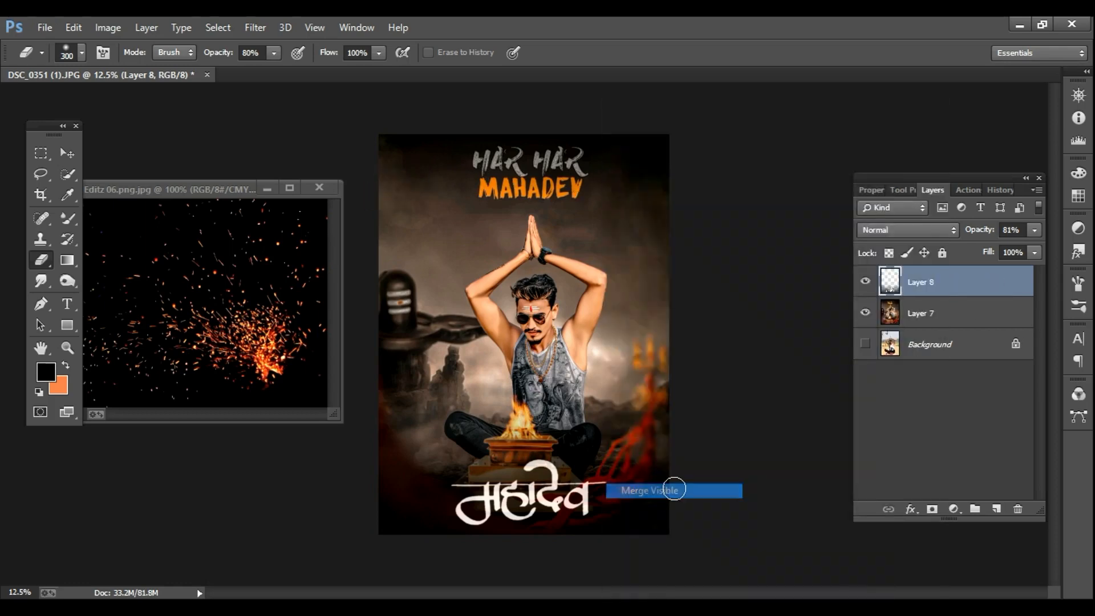
{"action": "key", "text": "ctrl+j"}
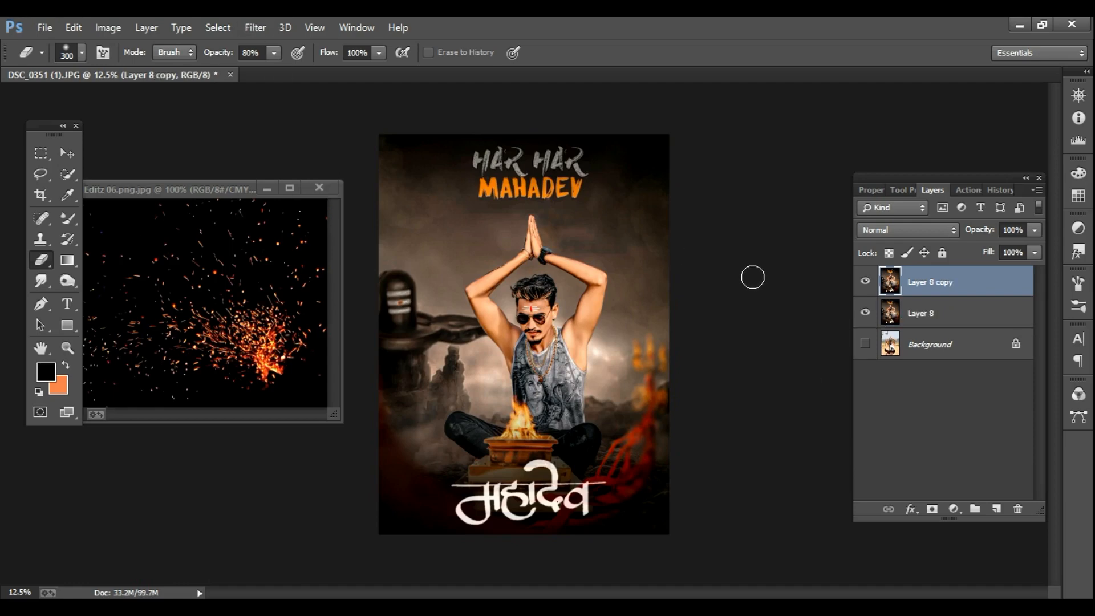
{"action": "key", "text": "ctrl+e"}
Step: Copy the sparks image BSA Editz 06 into the composite and place it over the fire pot
{"action": "left_click_drag", "start_coordinate": [226, 275], "coordinate": [530, 422]}
{"action": "key", "text": "ctrl+t"}
{"action": "key", "text": "Return"}
{"action": "key", "text": "z"}
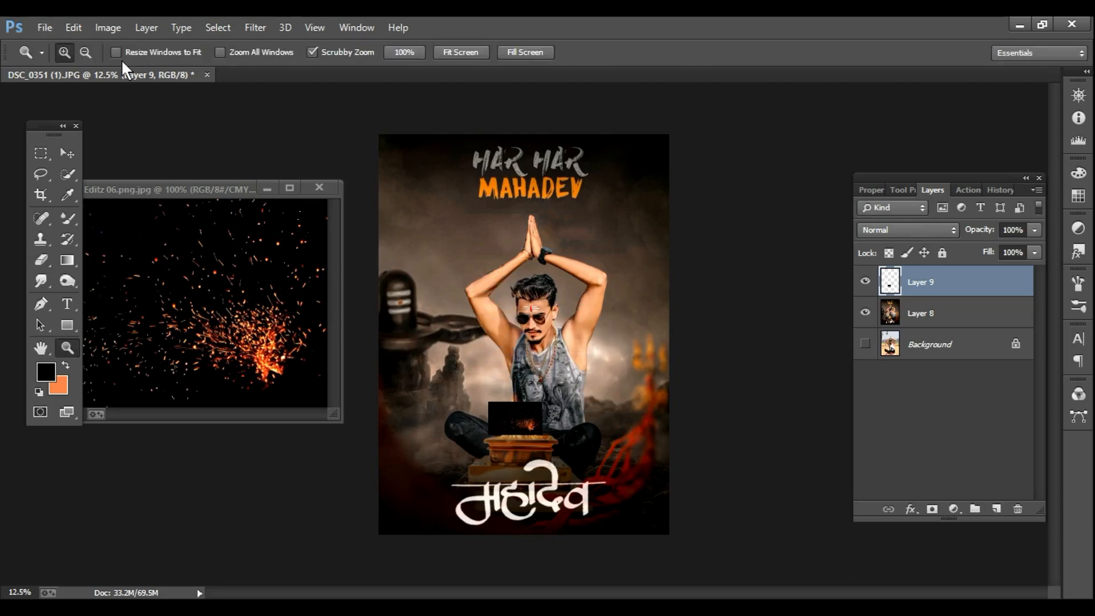
{"action": "left_click", "coordinate": [515, 442]}
{"action": "left_click", "coordinate": [516, 442]}
{"action": "left_click", "coordinate": [516, 443]}
{"action": "left_click", "coordinate": [516, 442]}
Step: Rotate the sparks layer about a quarter turn clockwise and widen it to cover the flames above the fire pot
{"action": "key", "text": "ctrl+t"}
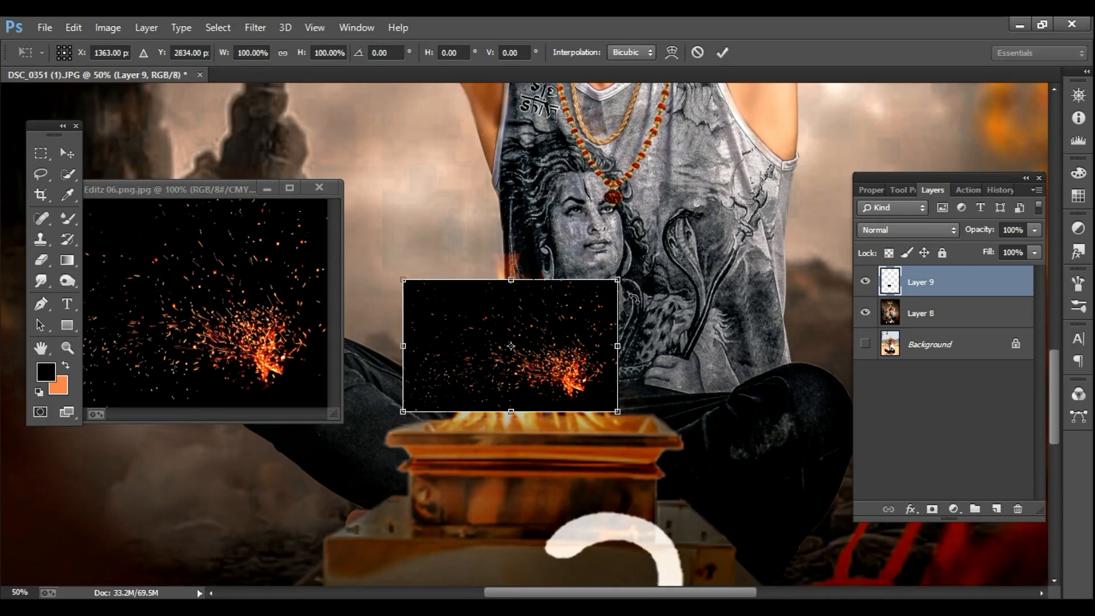
{"action": "left_click_drag", "start_coordinate": [637, 311], "coordinate": [536, 528]}
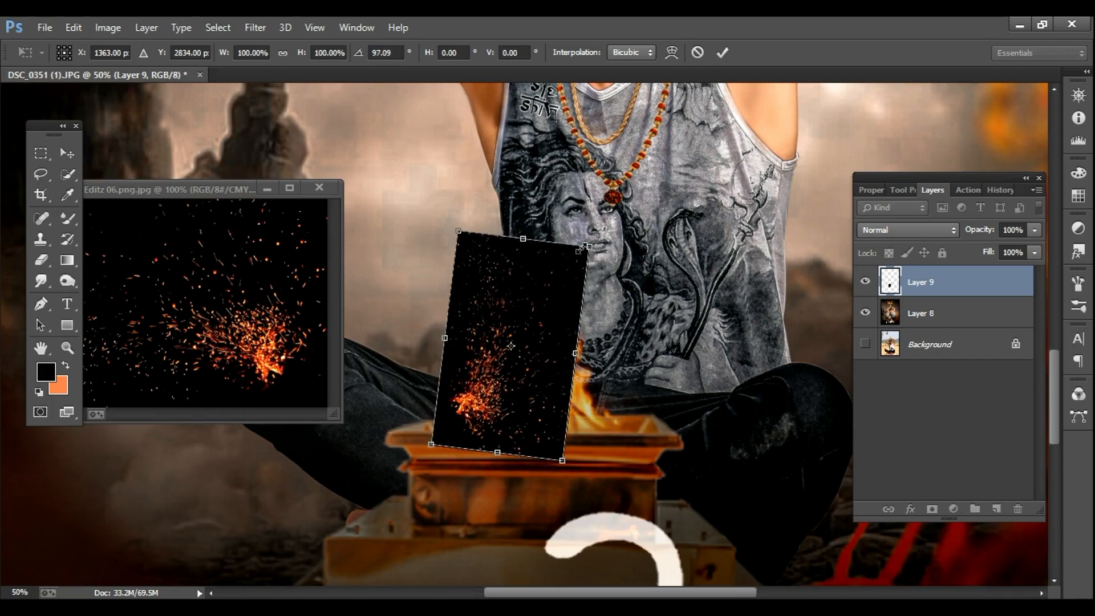
{"action": "left_click_drag", "start_coordinate": [590, 246], "coordinate": [618, 239]}
{"action": "left_click_drag", "start_coordinate": [624, 357], "coordinate": [623, 355]}
{"action": "left_click_drag", "start_coordinate": [636, 229], "coordinate": [624, 220]}
{"action": "left_click_drag", "start_coordinate": [606, 341], "coordinate": [651, 343]}
{"action": "key", "text": "Return"}
Step: Set the sparks layer's blend mode to Screen and position it over the flames
{"action": "left_click", "coordinate": [899, 231]}
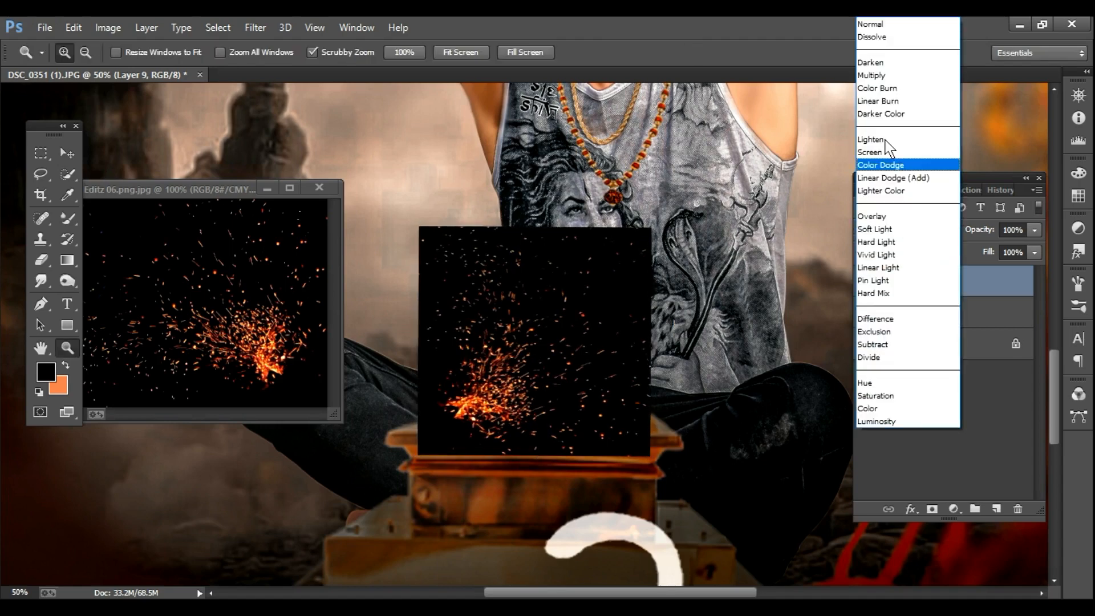
{"action": "left_click", "coordinate": [873, 152]}
{"action": "left_click_drag", "start_coordinate": [515, 383], "coordinate": [523, 414]}
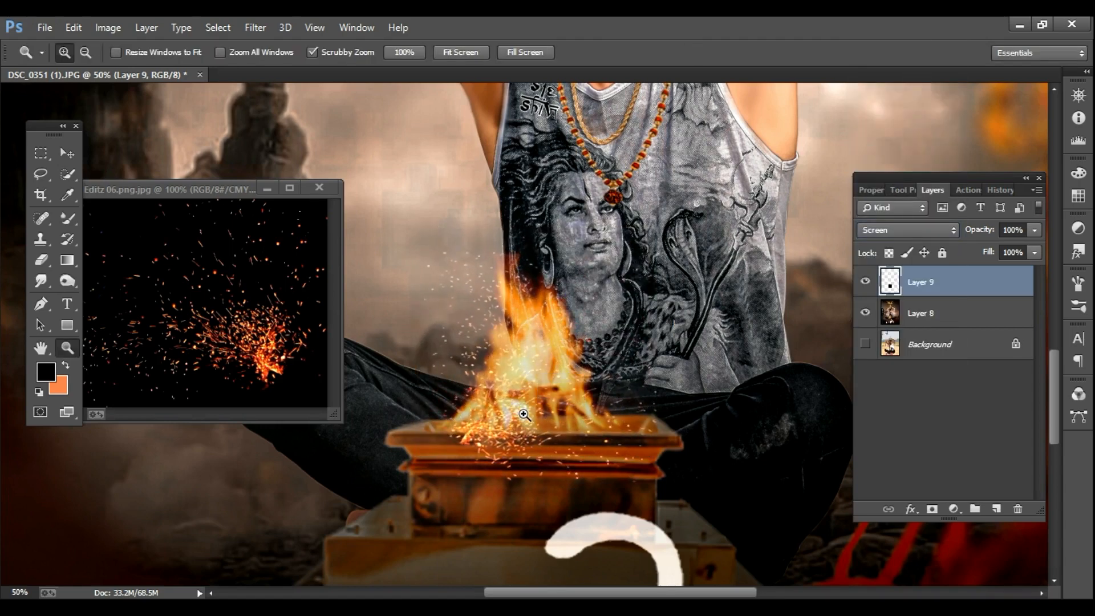
Step: Erase the sparks over the fire pot, shift the sparks layer about 44 px to the left, and close the sparks document
{"action": "key", "text": "e"}
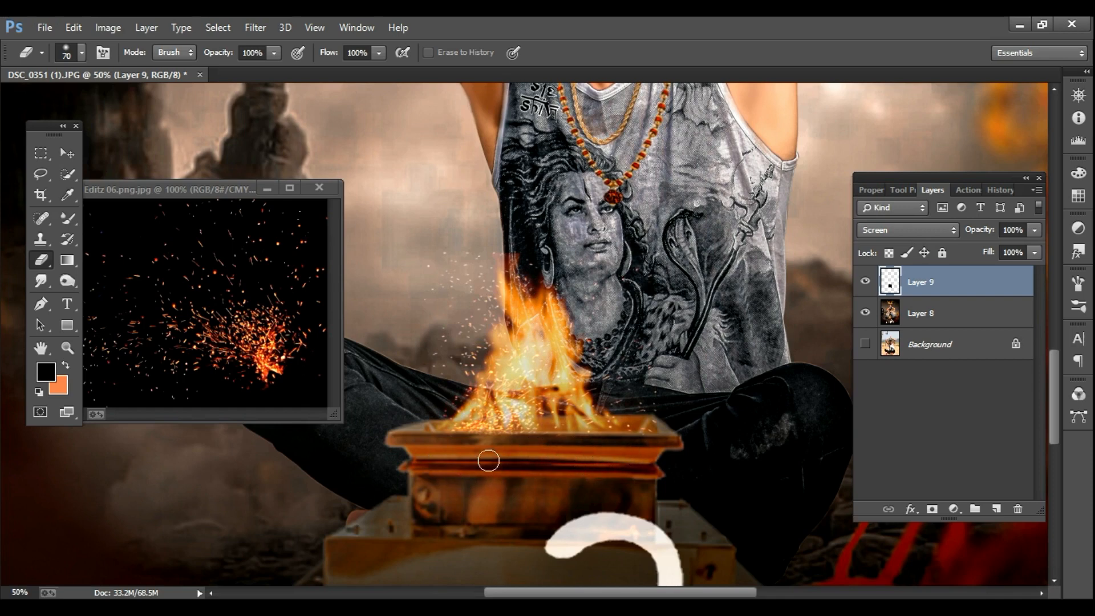
{"action": "left_click_drag", "start_coordinate": [524, 436], "coordinate": [505, 434]}
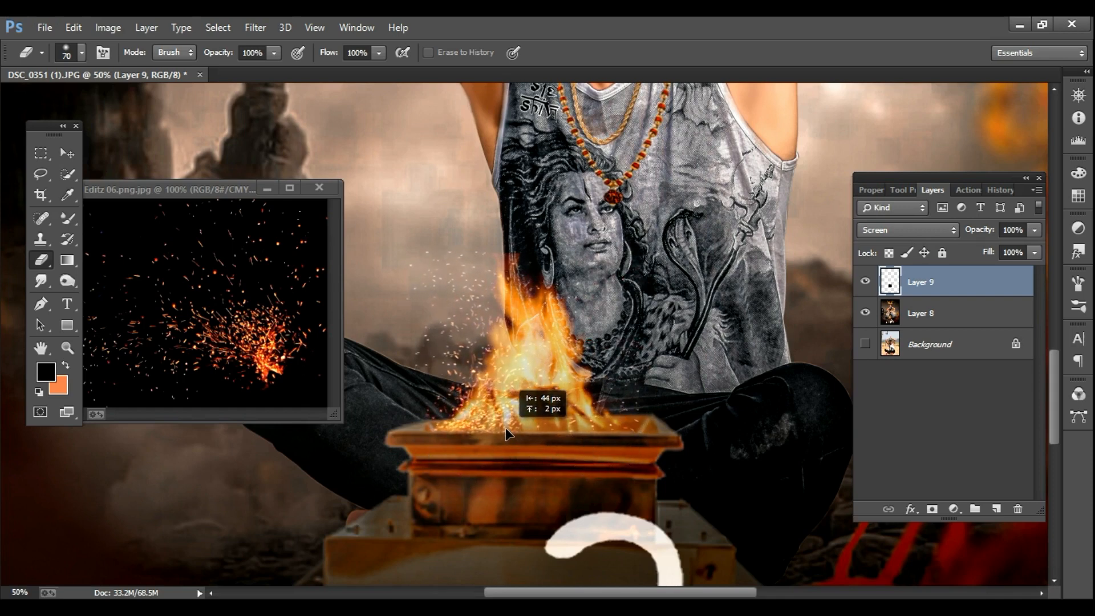
{"action": "key", "text": "z"}
{"action": "left_click", "coordinate": [484, 445], "text": "alt"}
{"action": "left_click", "coordinate": [484, 445], "text": "alt"}
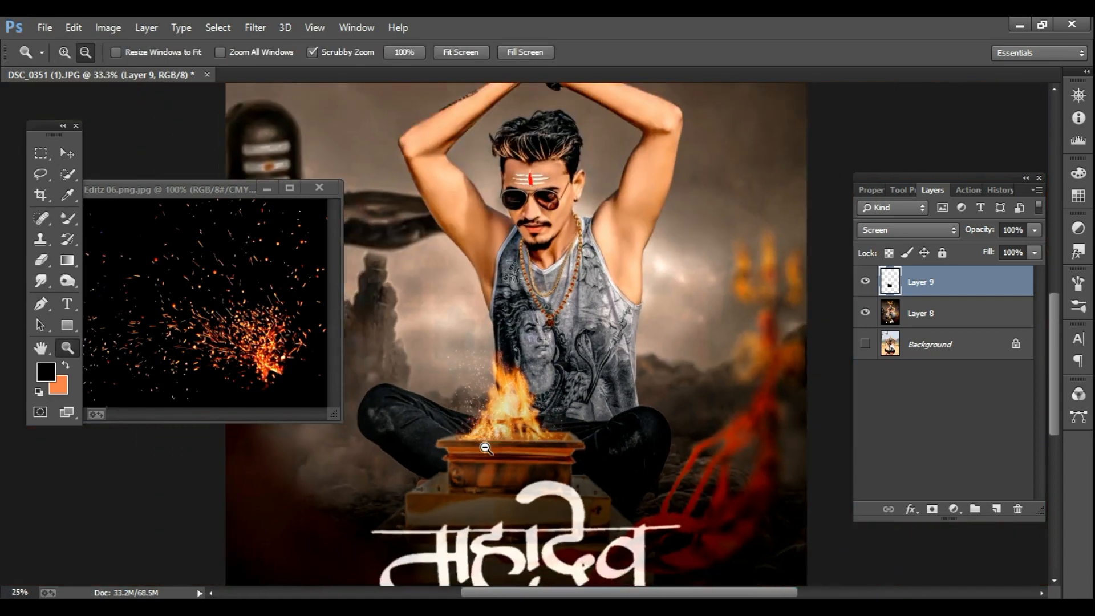
{"action": "left_click", "coordinate": [484, 446], "text": "alt"}
{"action": "left_click", "coordinate": [484, 446], "text": "alt"}
{"action": "left_click", "coordinate": [319, 188]}
Step: Merge the visible layers, keeping the hidden Background separate, and duplicate the merged layer
{"action": "right_click", "coordinate": [925, 286]}
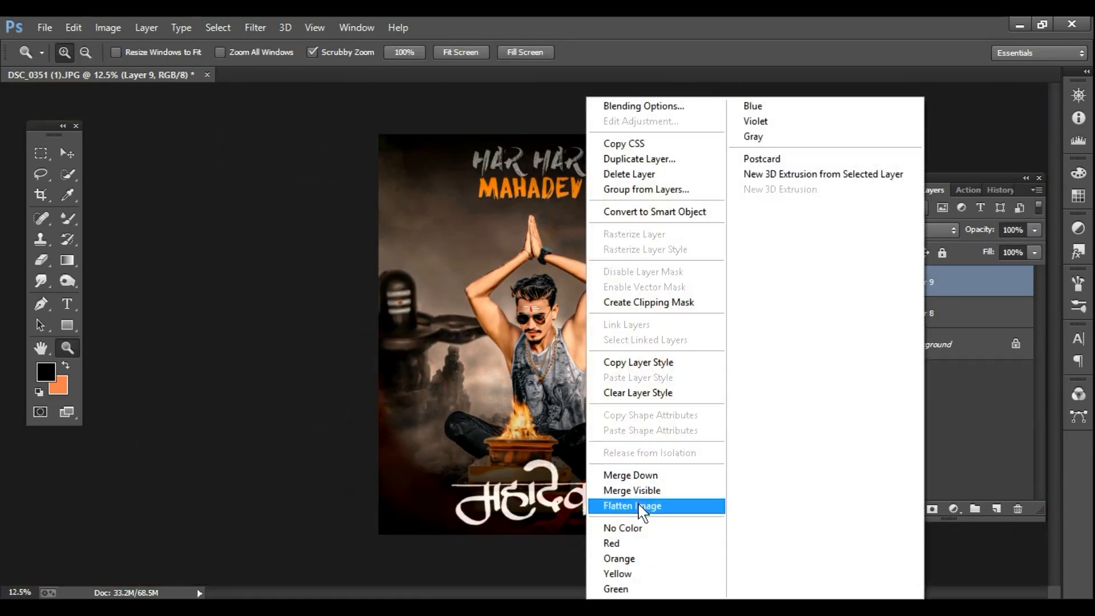
{"action": "left_click", "coordinate": [639, 503]}
{"action": "key", "text": "ctrl+j"}
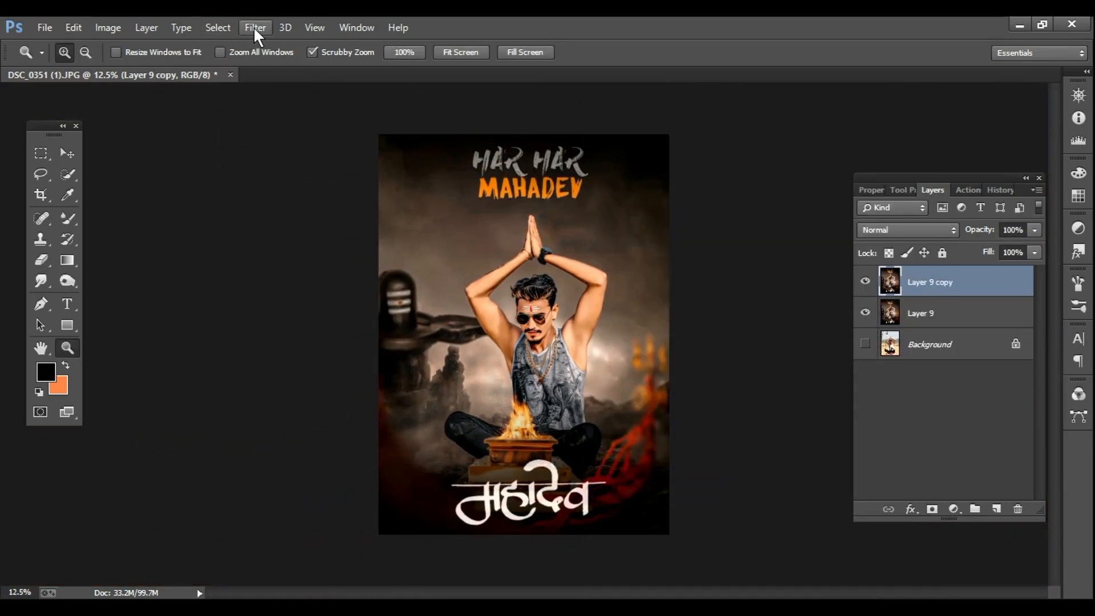
Step: Apply the Camera Raw preset "Last Time Use" to the duplicated layer, with the before and after views side by side
{"action": "left_click", "coordinate": [254, 27]}
{"action": "left_click", "coordinate": [307, 126]}
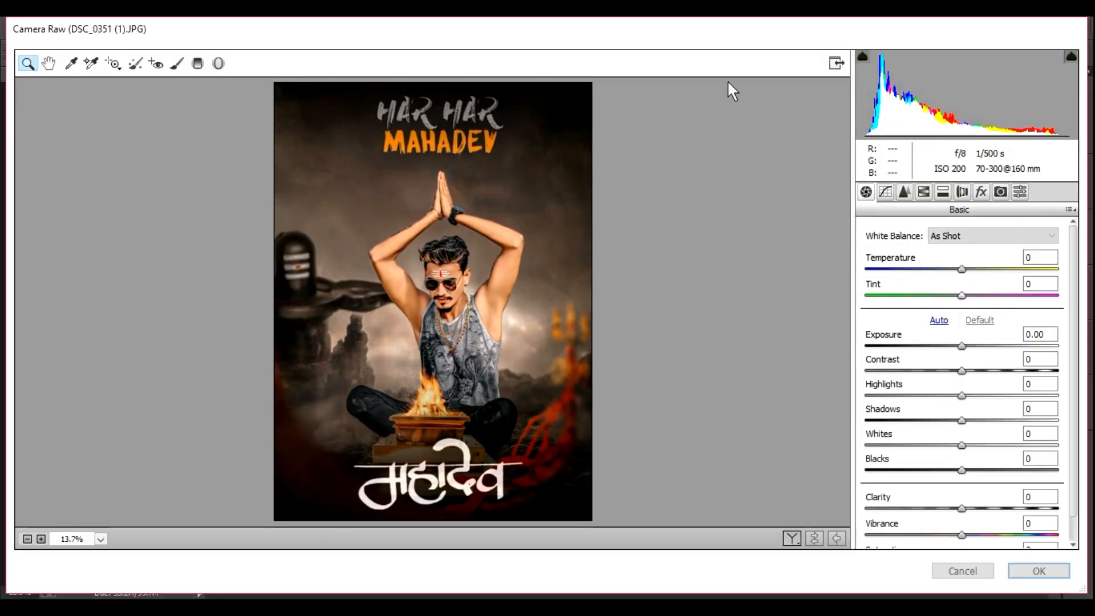
{"action": "left_click", "coordinate": [795, 539]}
{"action": "left_click", "coordinate": [1023, 195]}
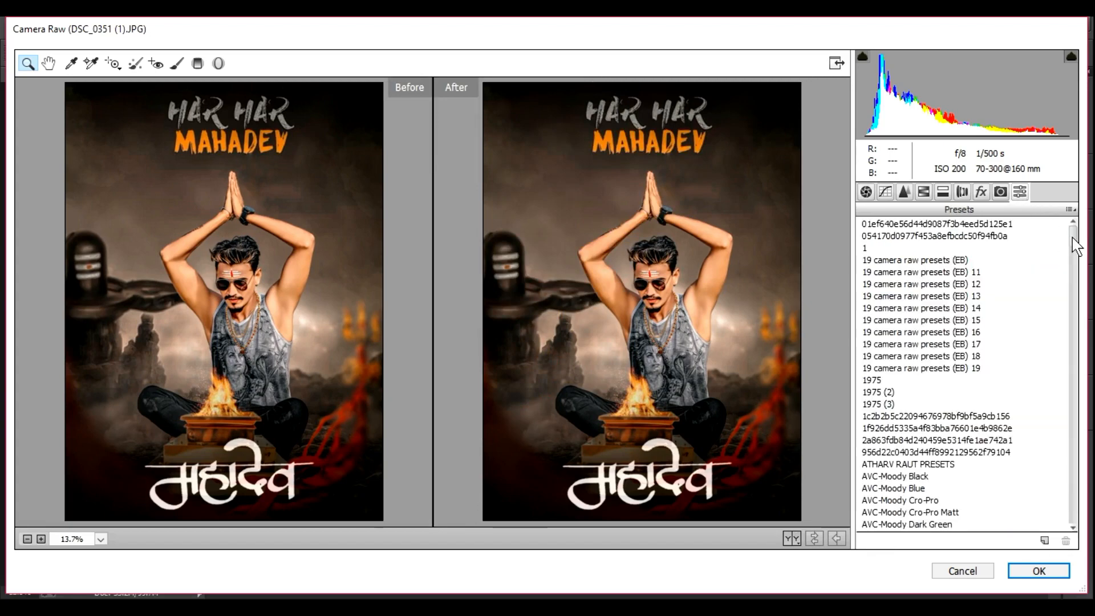
{"action": "left_click_drag", "start_coordinate": [1073, 236], "coordinate": [1078, 419]}
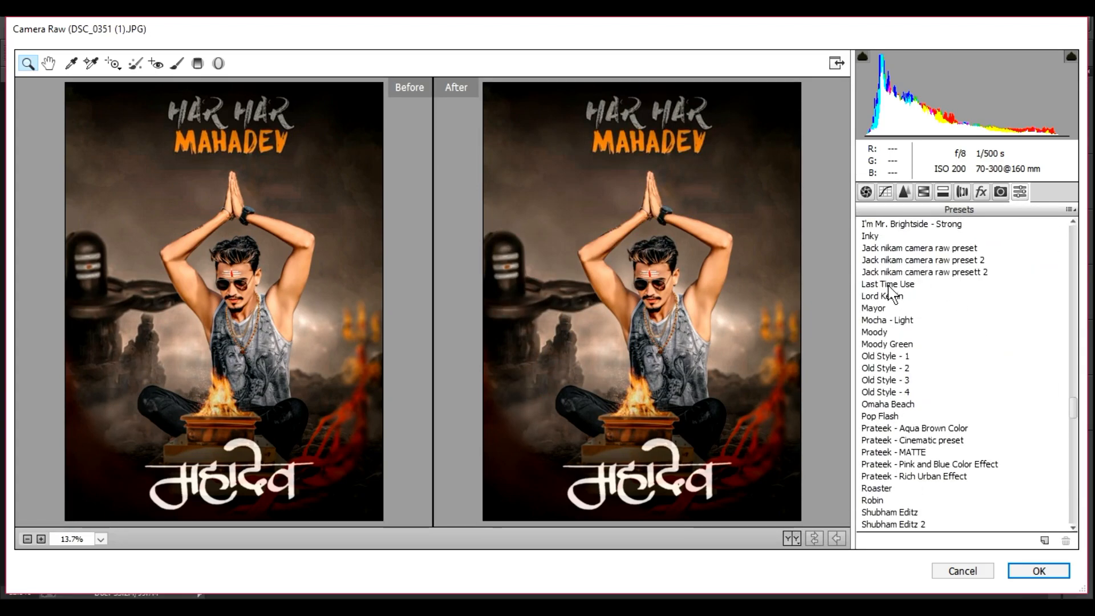
{"action": "left_click", "coordinate": [890, 284]}
{"action": "left_click", "coordinate": [1015, 571]}
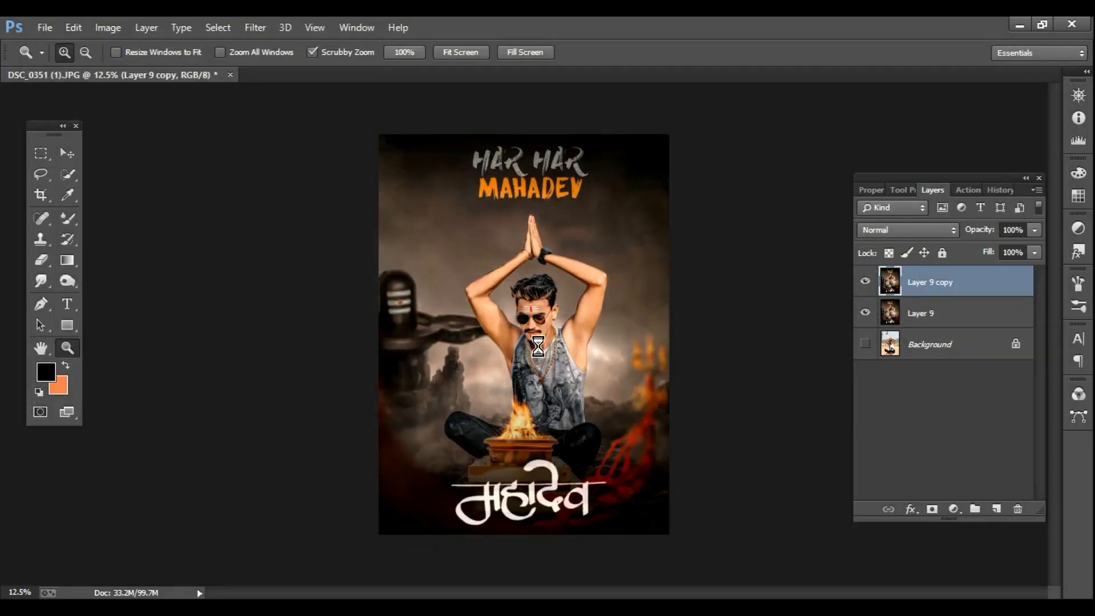
Step: Merge the graded layer copy down into Layer 9
{"action": "scroll", "coordinate": [537, 344], "scroll_direction": "up", "scroll_amount": 5}
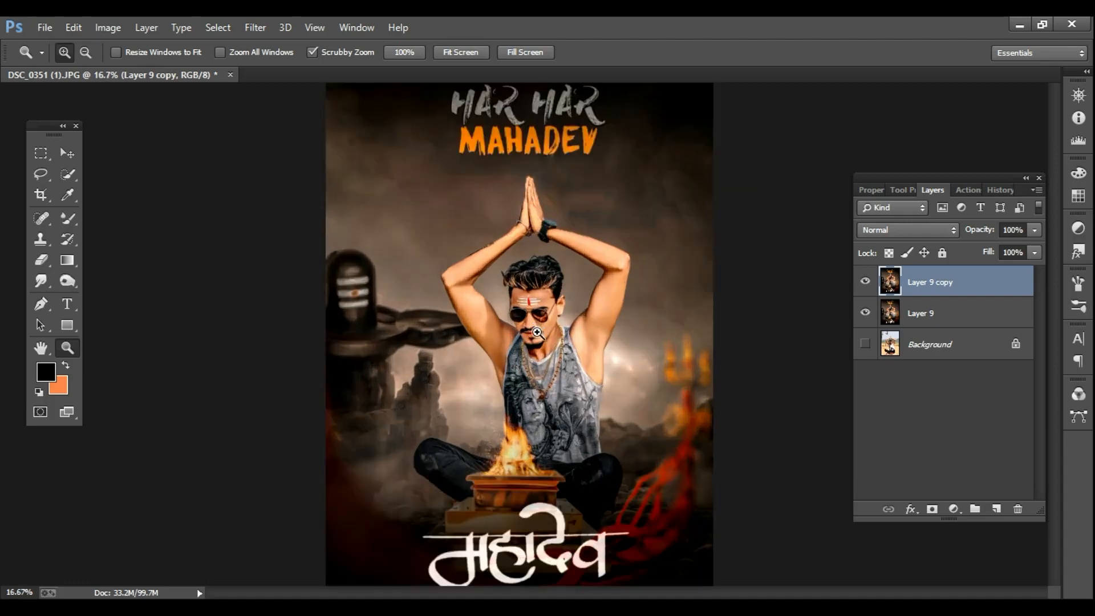
{"action": "scroll", "coordinate": [546, 345], "scroll_direction": "up", "scroll_amount": 1}
{"action": "key", "text": "e"}
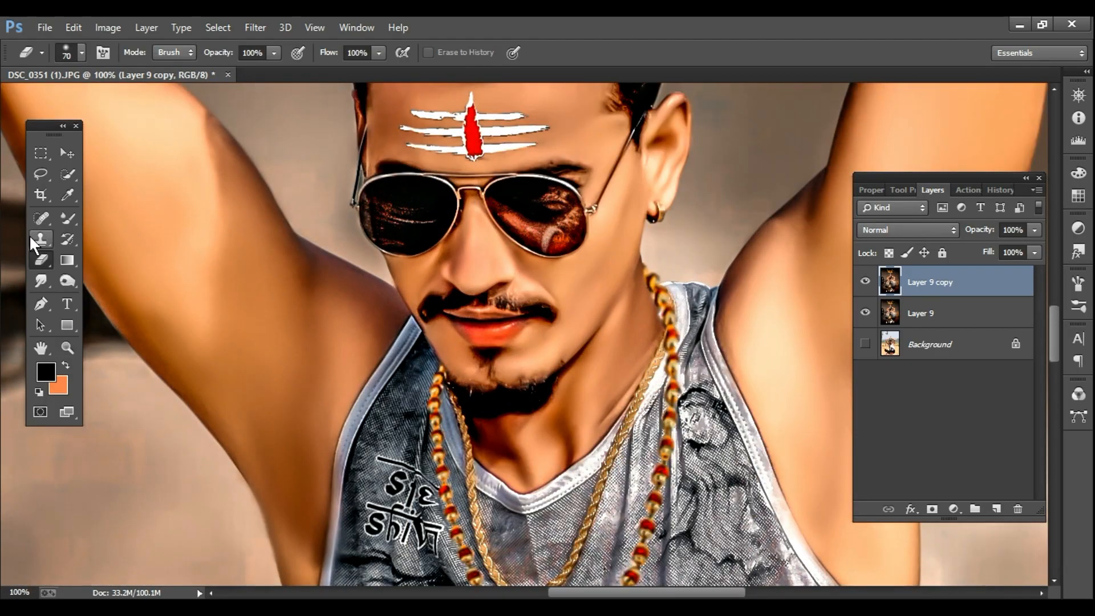
{"action": "left_click", "coordinate": [41, 281]}
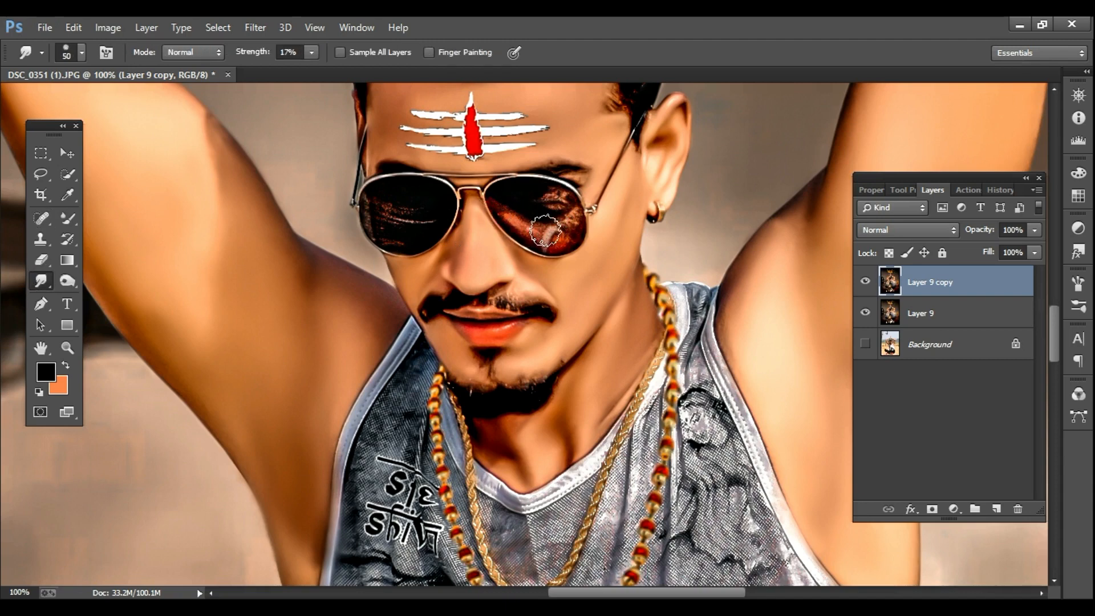
{"action": "key", "text": "z"}
{"action": "scroll", "coordinate": [518, 349], "scroll_direction": "down", "scroll_amount": 5}
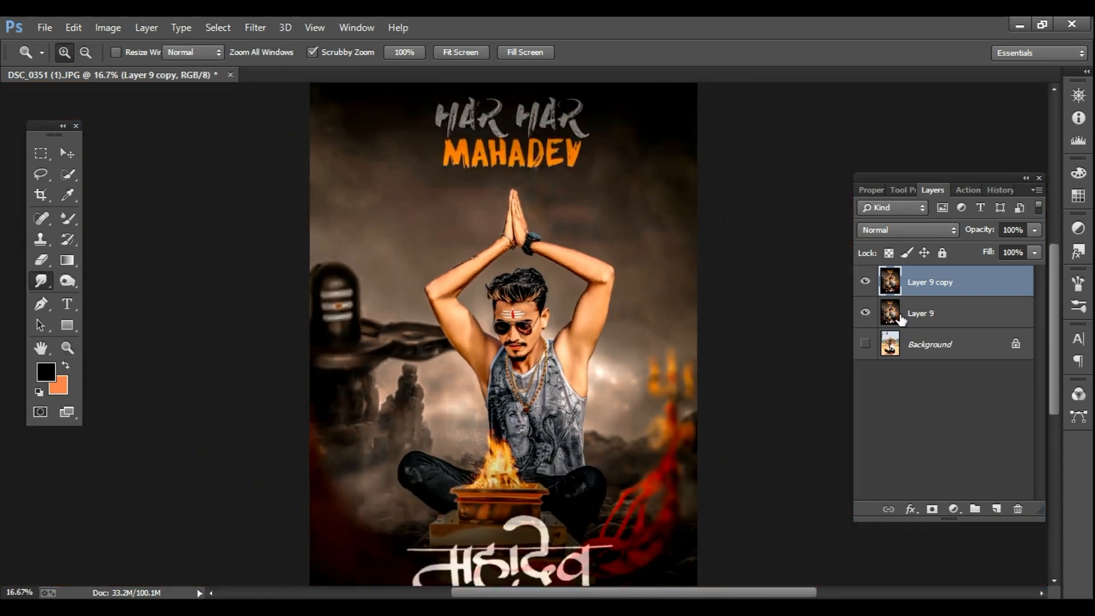
{"action": "right_click", "coordinate": [901, 317]}
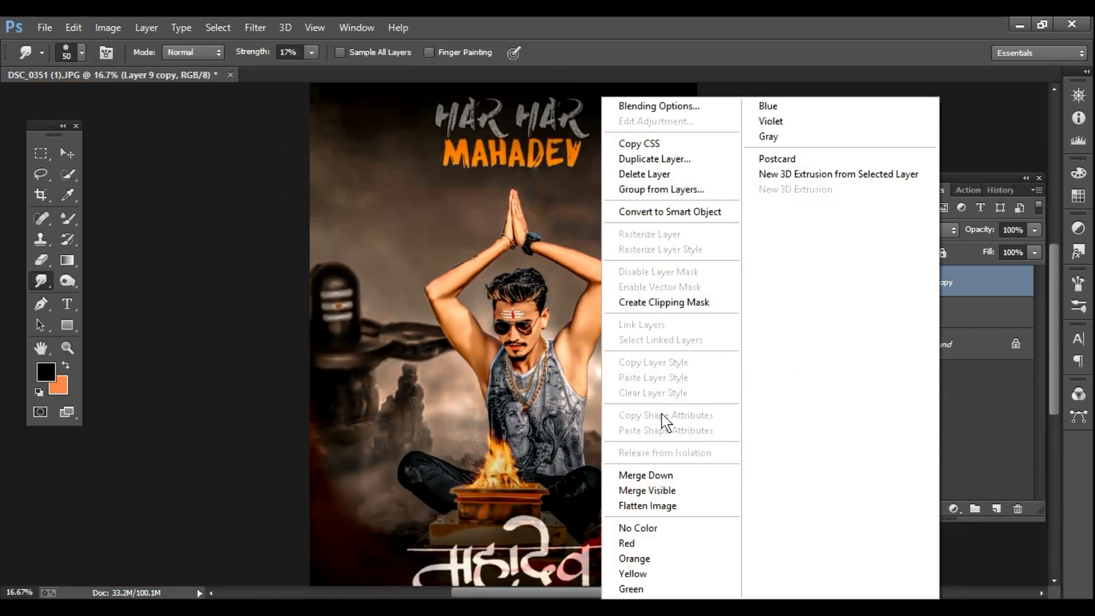
{"action": "left_click", "coordinate": [650, 473]}
Step: Smudge away the reflections in both sunglass lenses with the Smudge tool at 17% strength
{"action": "key", "text": "z"}
{"action": "scroll", "coordinate": [520, 326], "scroll_direction": "up", "scroll_amount": 2}
{"action": "scroll", "coordinate": [520, 326], "scroll_direction": "up", "scroll_amount": 3}
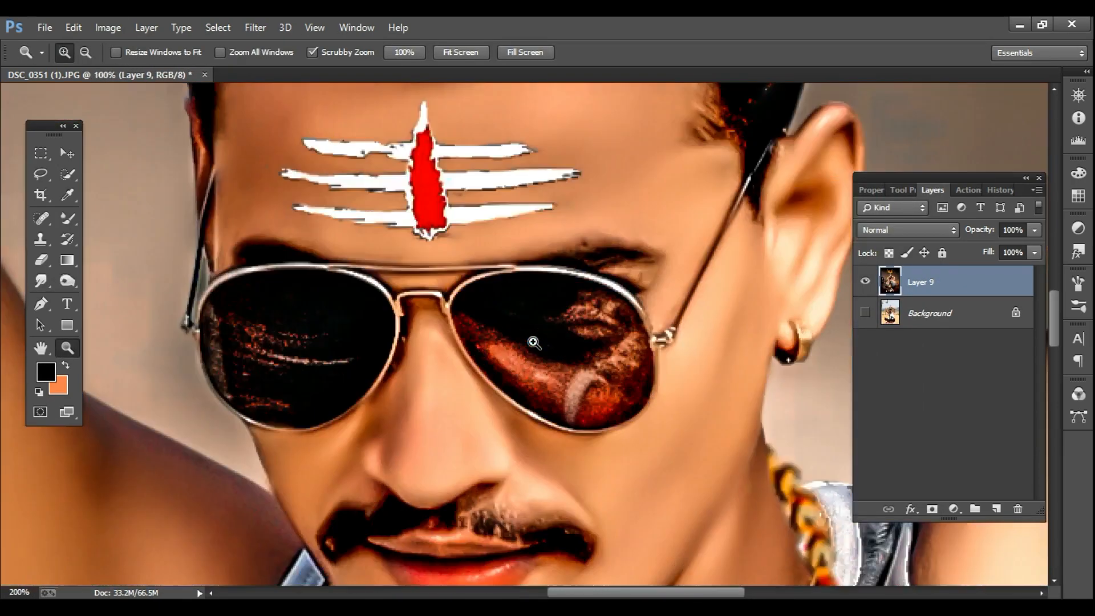
{"action": "key", "text": "r"}
{"action": "mouse_move", "coordinate": [517, 345]}
{"action": "left_mouse_down"}
{"action": "mouse_move", "coordinate": [563, 370]}
{"action": "mouse_move", "coordinate": [543, 377]}
{"action": "mouse_move", "coordinate": [483, 329]}
{"action": "mouse_move", "coordinate": [543, 384]}
{"action": "mouse_move", "coordinate": [595, 391]}
{"action": "mouse_move", "coordinate": [616, 364]}
{"action": "mouse_move", "coordinate": [612, 343]}
{"action": "mouse_move", "coordinate": [574, 322]}
{"action": "mouse_move", "coordinate": [550, 324]}
{"action": "mouse_move", "coordinate": [592, 319]}
{"action": "mouse_move", "coordinate": [622, 338]}
{"action": "mouse_move", "coordinate": [627, 373]}
{"action": "mouse_move", "coordinate": [605, 390]}
{"action": "mouse_move", "coordinate": [584, 309]}
{"action": "mouse_move", "coordinate": [540, 333]}
{"action": "mouse_move", "coordinate": [595, 374]}
{"action": "mouse_move", "coordinate": [563, 390]}
{"action": "mouse_move", "coordinate": [504, 327]}
{"action": "mouse_move", "coordinate": [564, 312]}
{"action": "left_mouse_up"}
{"action": "mouse_move", "coordinate": [251, 338]}
{"action": "left_mouse_down"}
{"action": "mouse_move", "coordinate": [409, 328]}
{"action": "mouse_move", "coordinate": [456, 339]}
{"action": "mouse_move", "coordinate": [391, 320]}
{"action": "mouse_move", "coordinate": [416, 371]}
{"action": "mouse_move", "coordinate": [433, 379]}
{"action": "mouse_move", "coordinate": [489, 342]}
{"action": "mouse_move", "coordinate": [474, 378]}
{"action": "mouse_move", "coordinate": [391, 317]}
{"action": "mouse_move", "coordinate": [403, 367]}
{"action": "mouse_move", "coordinate": [447, 345]}
{"action": "left_mouse_up"}
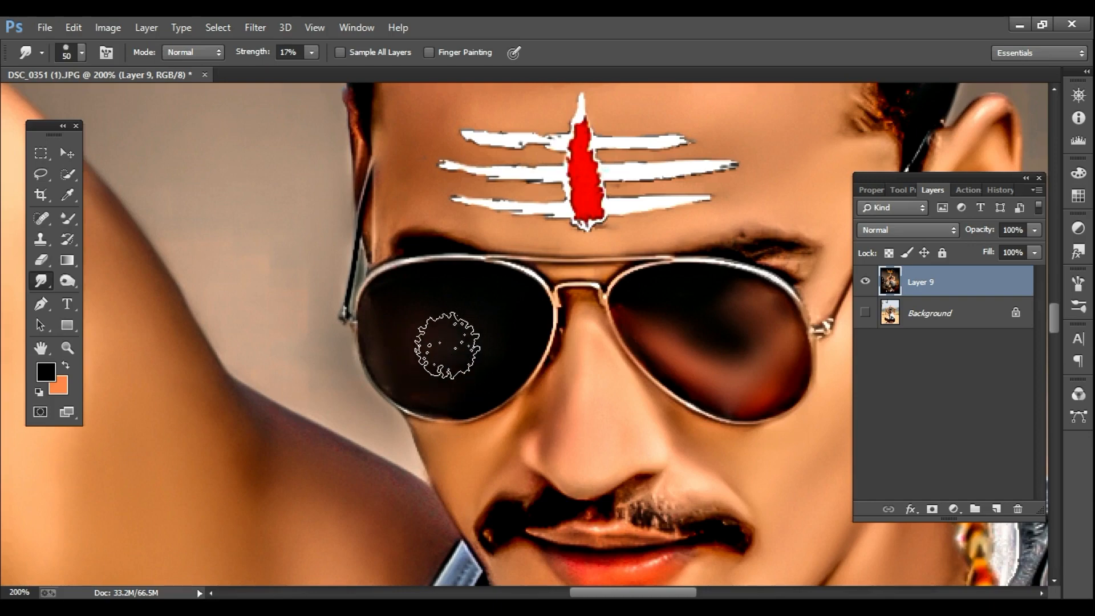
Step: Examine the smudged sunglass lenses up close and in a wider view of the man
{"action": "key", "text": "z"}
{"action": "left_click", "coordinate": [350, 307]}
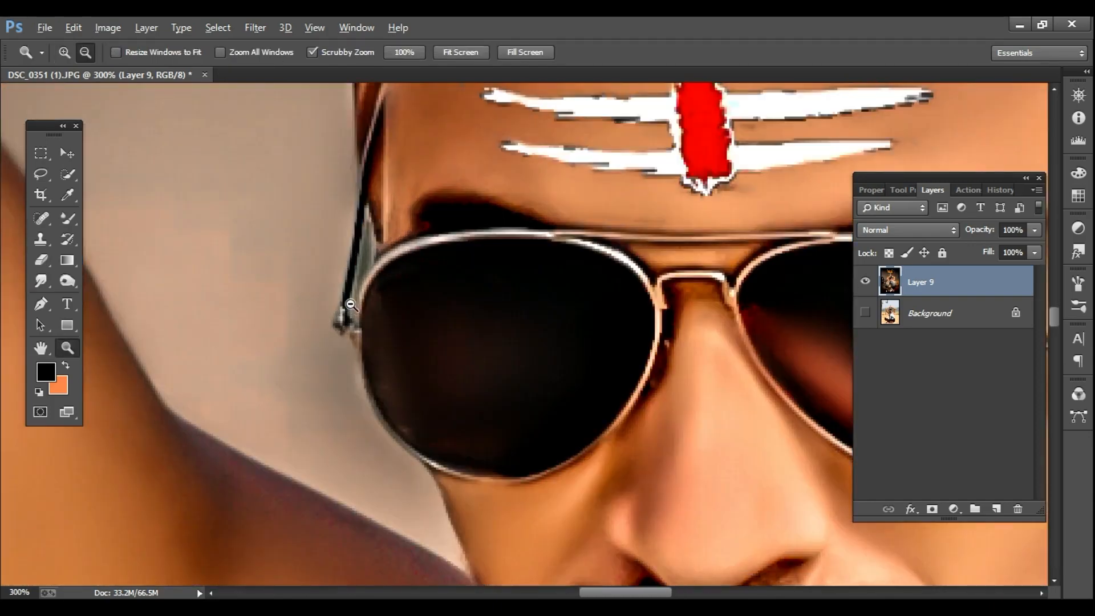
{"action": "left_click", "coordinate": [351, 305], "text": "alt"}
{"action": "left_click", "coordinate": [350, 305], "text": "alt"}
{"action": "left_click", "coordinate": [351, 305], "text": "alt"}
{"action": "left_click", "coordinate": [351, 300]}
{"action": "left_click", "coordinate": [350, 300]}
{"action": "left_click", "coordinate": [351, 300]}
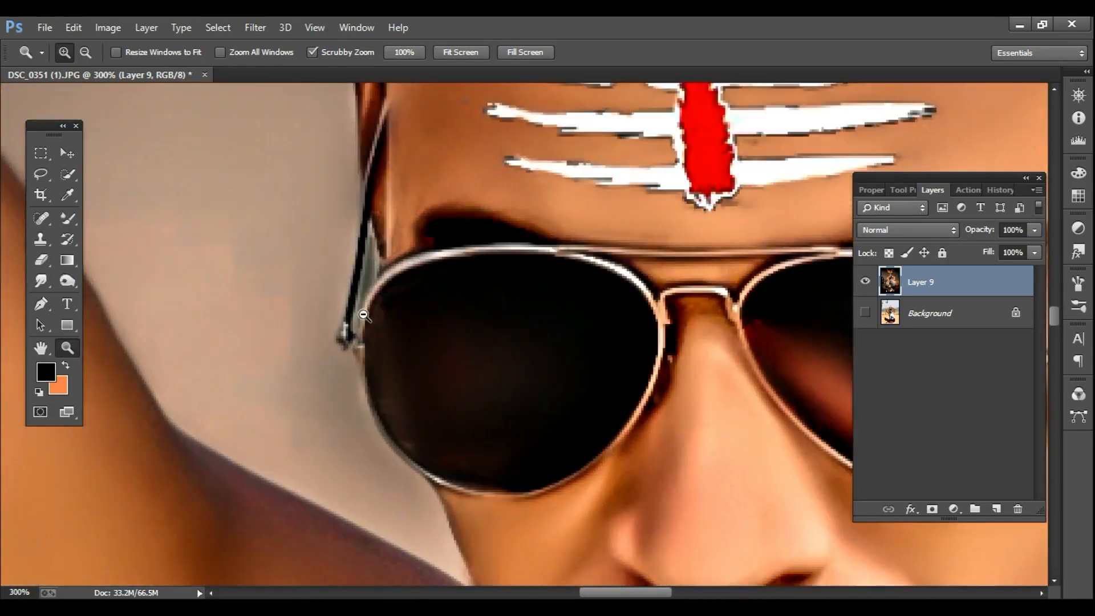
{"action": "left_click", "coordinate": [363, 313], "text": "alt"}
{"action": "left_click", "coordinate": [363, 313], "text": "alt"}
{"action": "left_click", "coordinate": [362, 313], "text": "alt"}
{"action": "left_click", "coordinate": [462, 356], "text": "alt"}
{"action": "left_click", "coordinate": [463, 357], "text": "alt"}
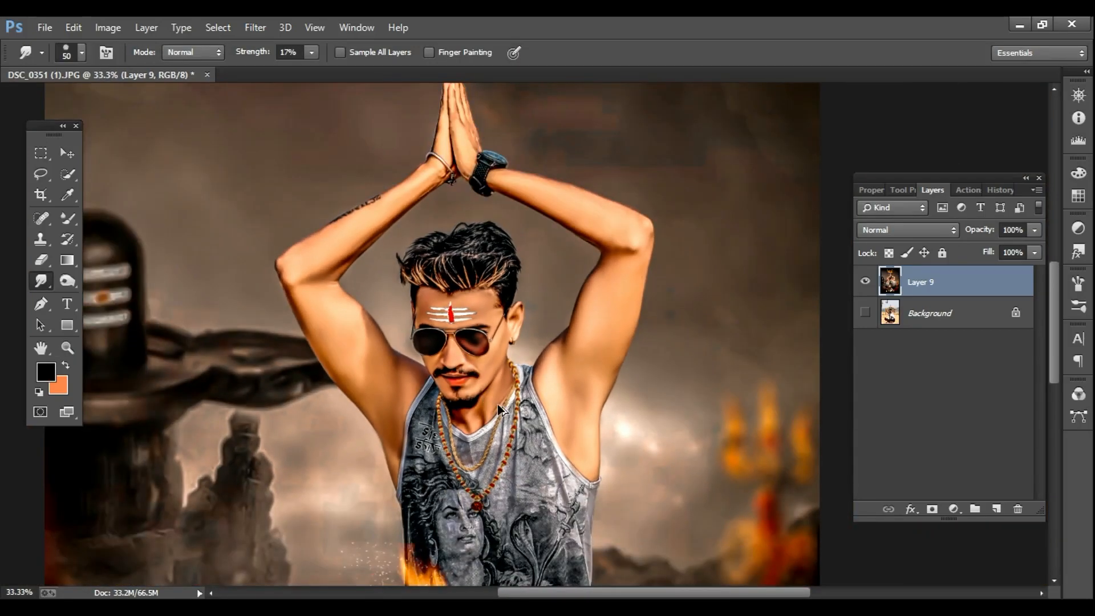
Step: Blend the reddish reflection in the man's left sunglass lens with the Mixer Brush
{"action": "key", "text": "z"}
{"action": "left_click", "coordinate": [465, 347]}
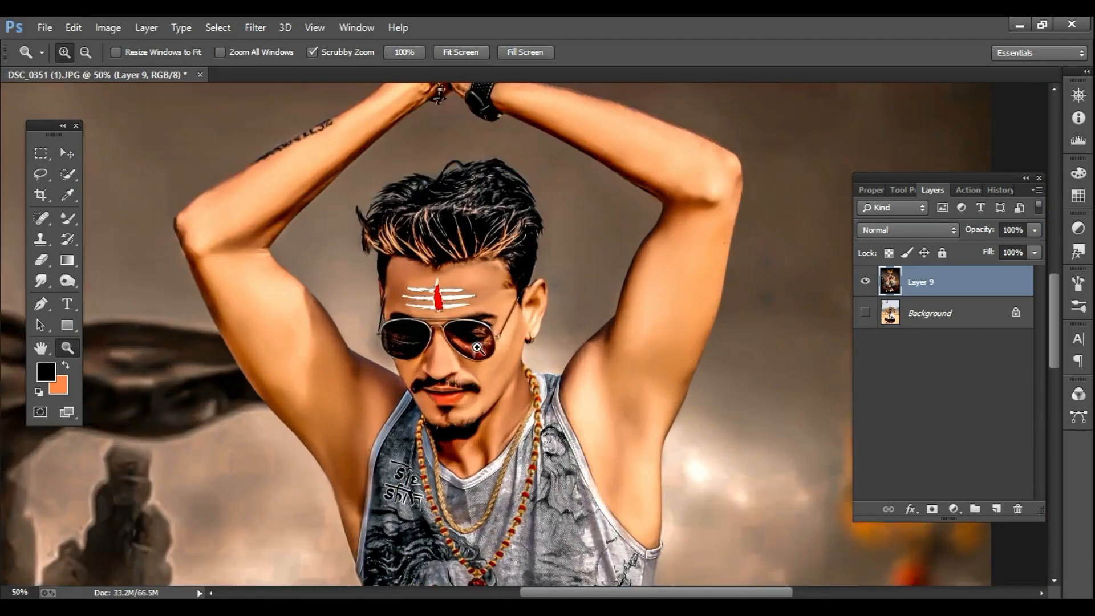
{"action": "left_click", "coordinate": [471, 347]}
{"action": "left_click", "coordinate": [470, 347]}
{"action": "left_click", "coordinate": [471, 348]}
{"action": "left_click", "coordinate": [67, 218]}
{"action": "key", "text": "bracketright"}
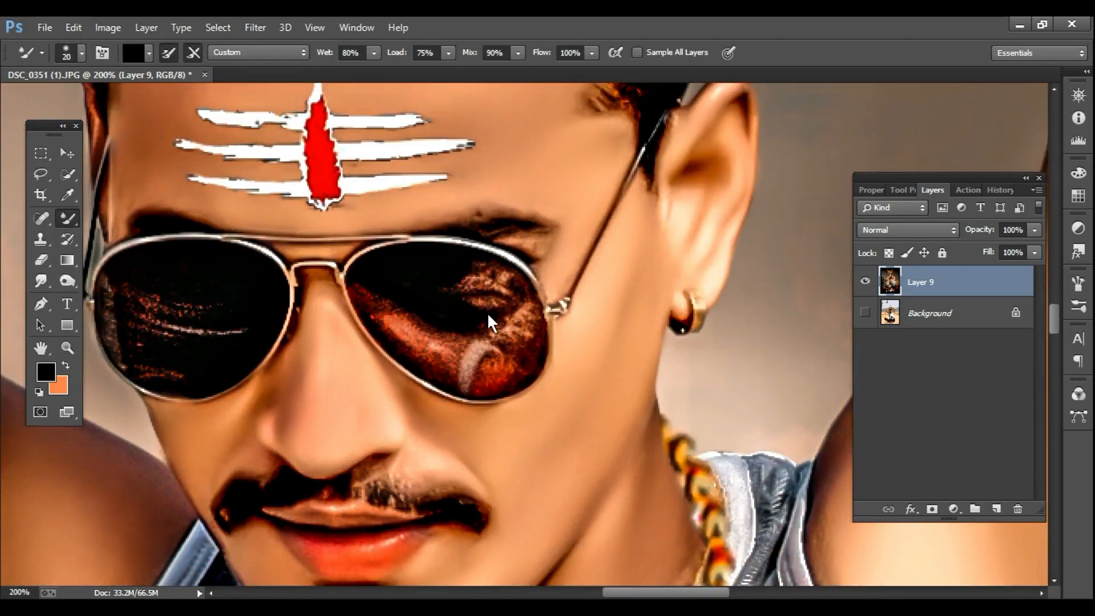
{"action": "key", "text": "bracketleft"}
{"action": "left_click_drag", "start_coordinate": [484, 322], "coordinate": [492, 317]}
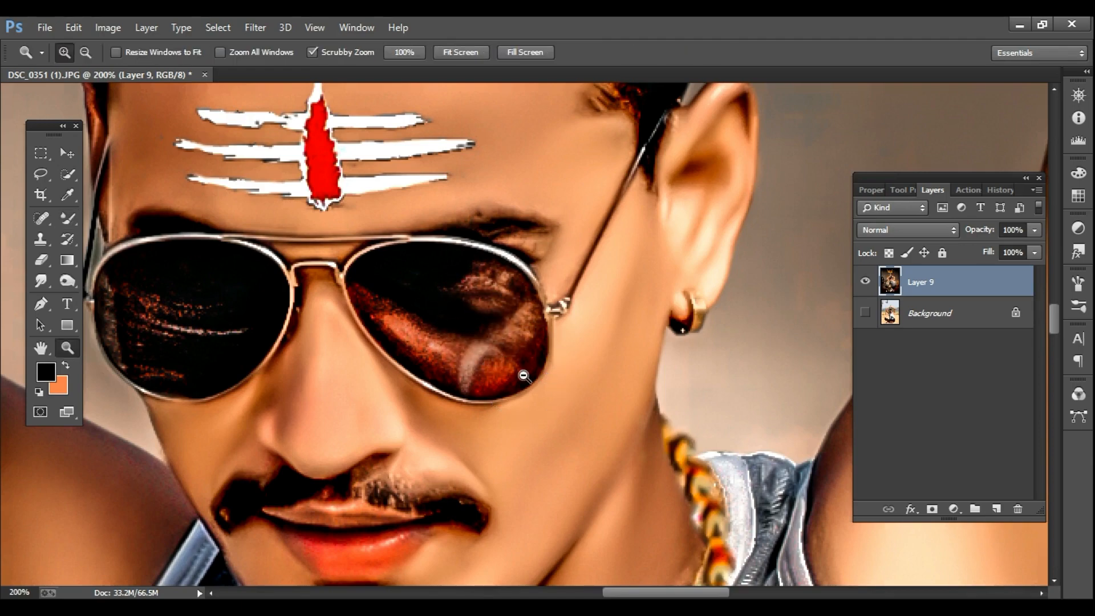
Step: Compare the whole edited composite with the original photo by toggling the layer visibility
{"action": "left_click", "coordinate": [524, 375], "text": "alt"}
{"action": "left_click", "coordinate": [524, 376], "text": "alt"}
{"action": "left_click", "coordinate": [524, 376], "text": "alt"}
{"action": "left_click", "coordinate": [524, 376], "text": "alt"}
{"action": "left_click", "coordinate": [523, 375], "text": "alt"}
{"action": "left_click", "coordinate": [523, 375], "text": "alt"}
{"action": "left_click", "coordinate": [524, 375], "text": "alt"}
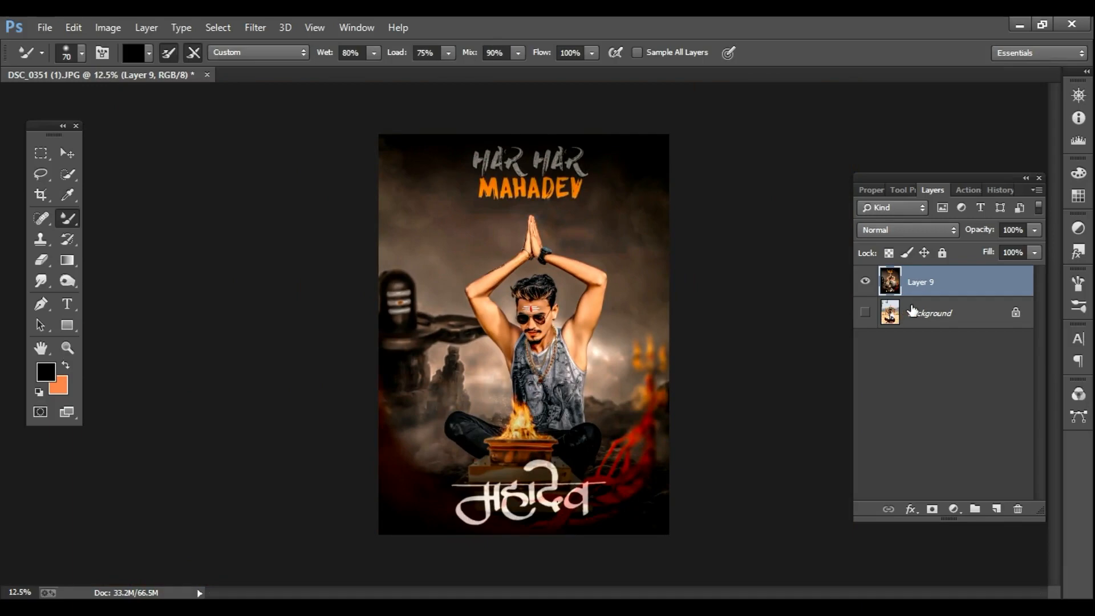
{"action": "left_click", "coordinate": [865, 282]}
{"action": "left_click", "coordinate": [866, 281]}
{"action": "left_click", "coordinate": [866, 282]}
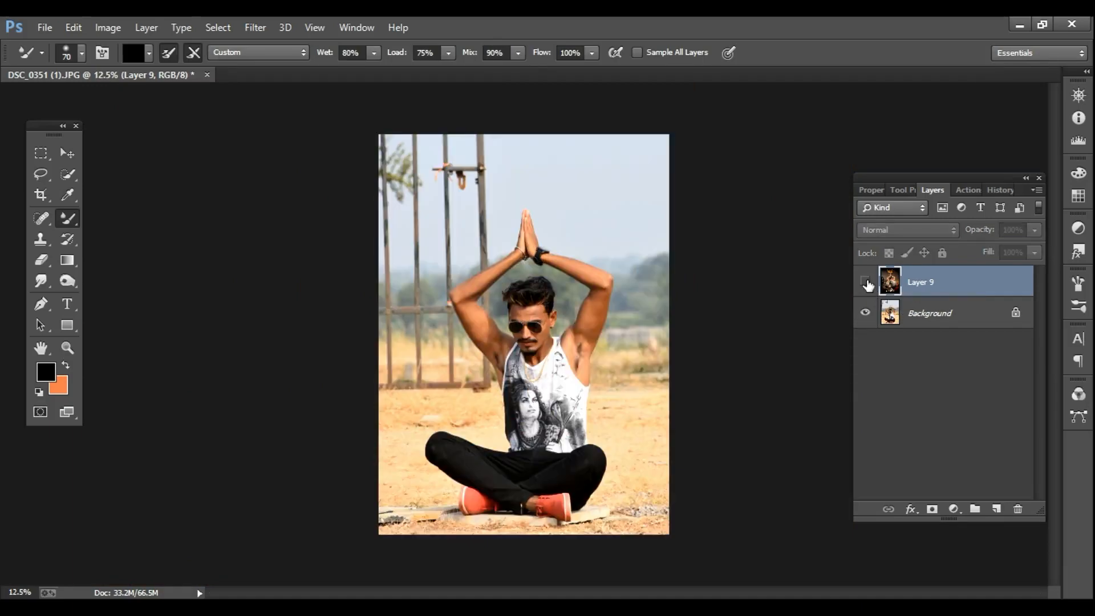
{"action": "left_click", "coordinate": [865, 282]}
Step: Flatten the composite and the original photo layer into a single Background layer
{"action": "left_click", "coordinate": [942, 320]}
{"action": "right_click", "coordinate": [943, 320]}
{"action": "left_click", "coordinate": [633, 500]}
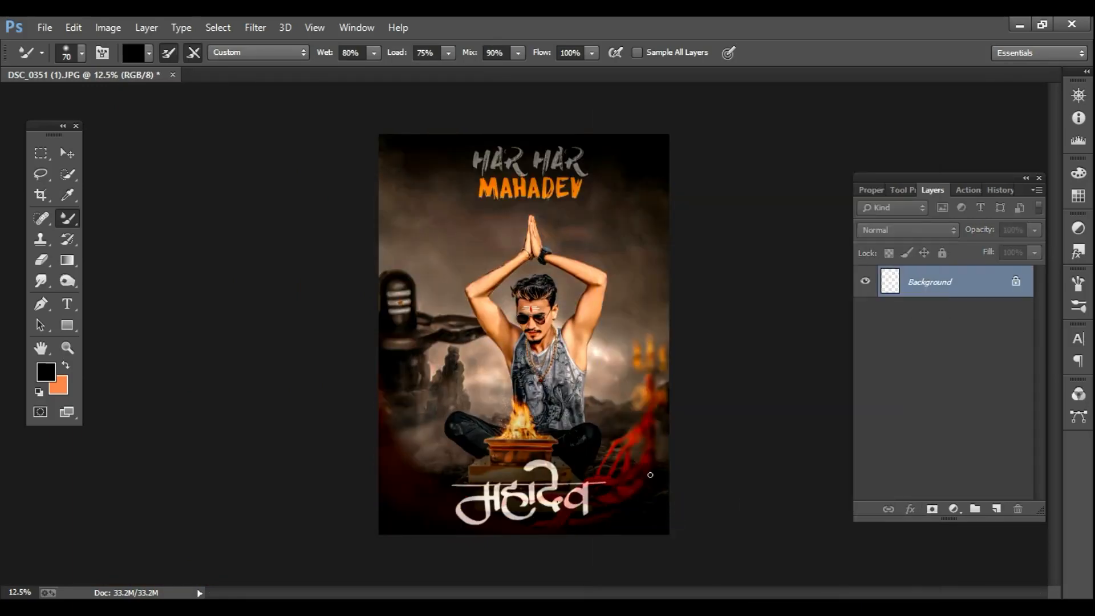
Step: Smooth the skin of the flattened image with the Portraiture filter, using the Default preset
{"action": "left_click", "coordinate": [264, 33]}
{"action": "left_click", "coordinate": [509, 438]}
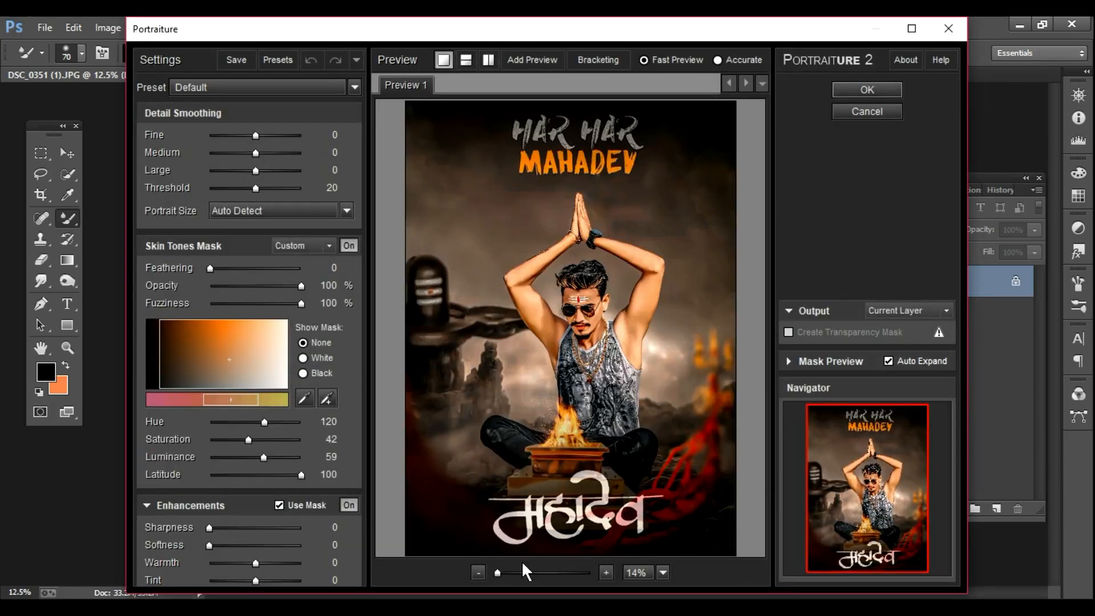
{"action": "left_click", "coordinate": [507, 573]}
{"action": "left_click", "coordinate": [518, 572]}
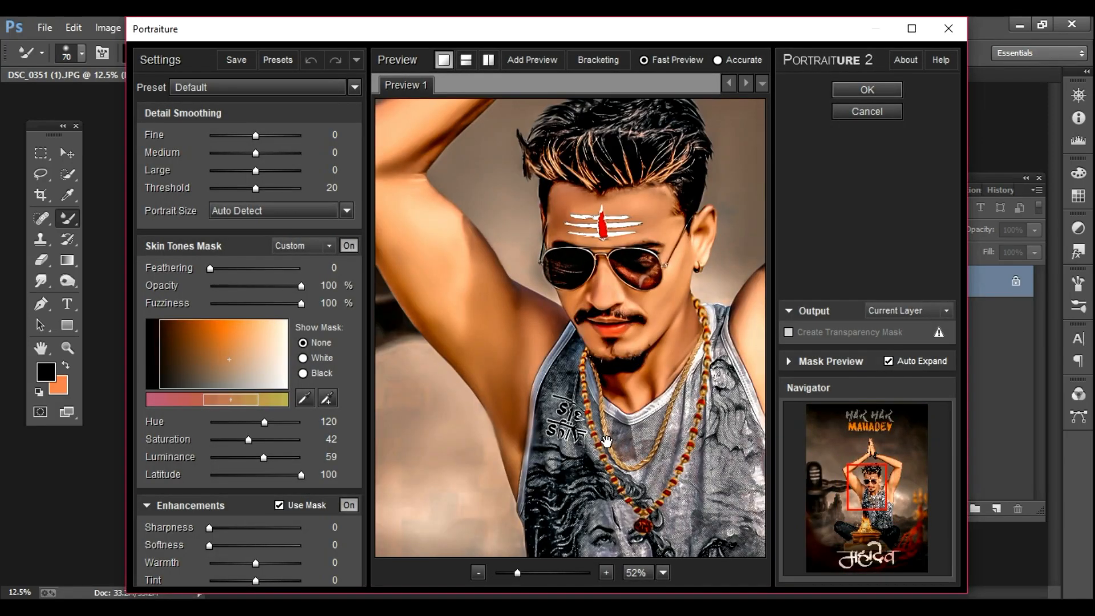
{"action": "left_click", "coordinate": [857, 91]}
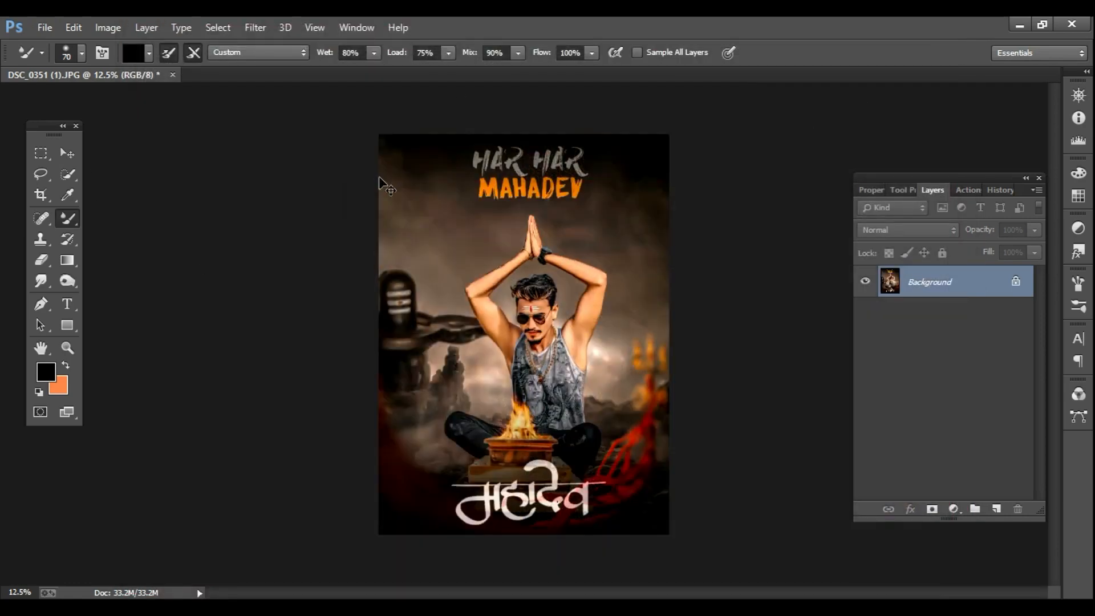
Step: Open the logo file nnvv logo1 from the my picss folder inside editzz
{"action": "key", "text": "ctrl+o"}
{"action": "left_click", "coordinate": [67, 239]}
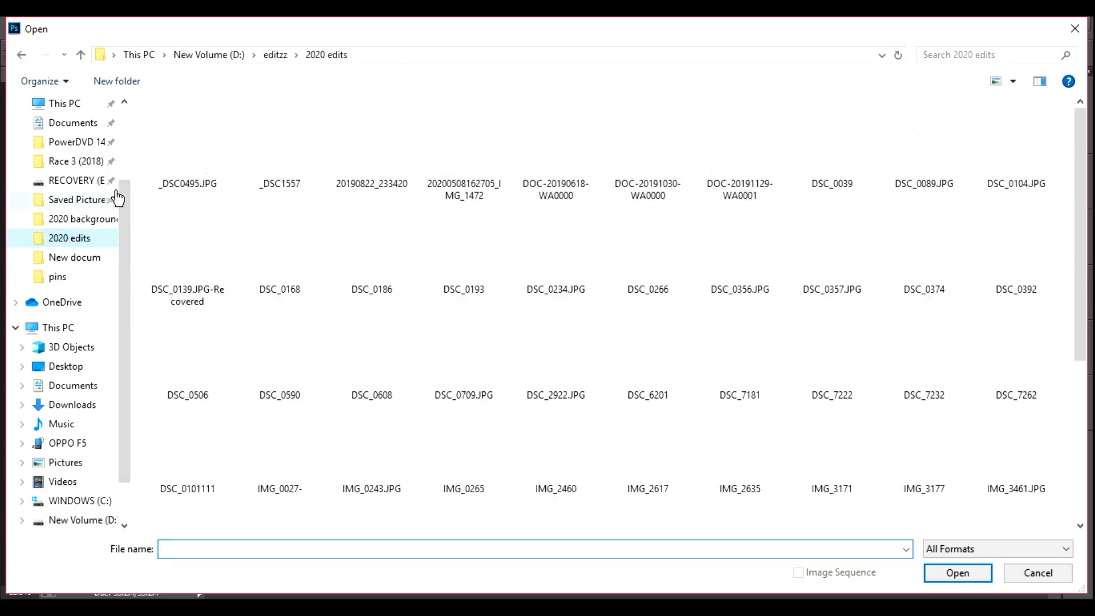
{"action": "left_click", "coordinate": [81, 55]}
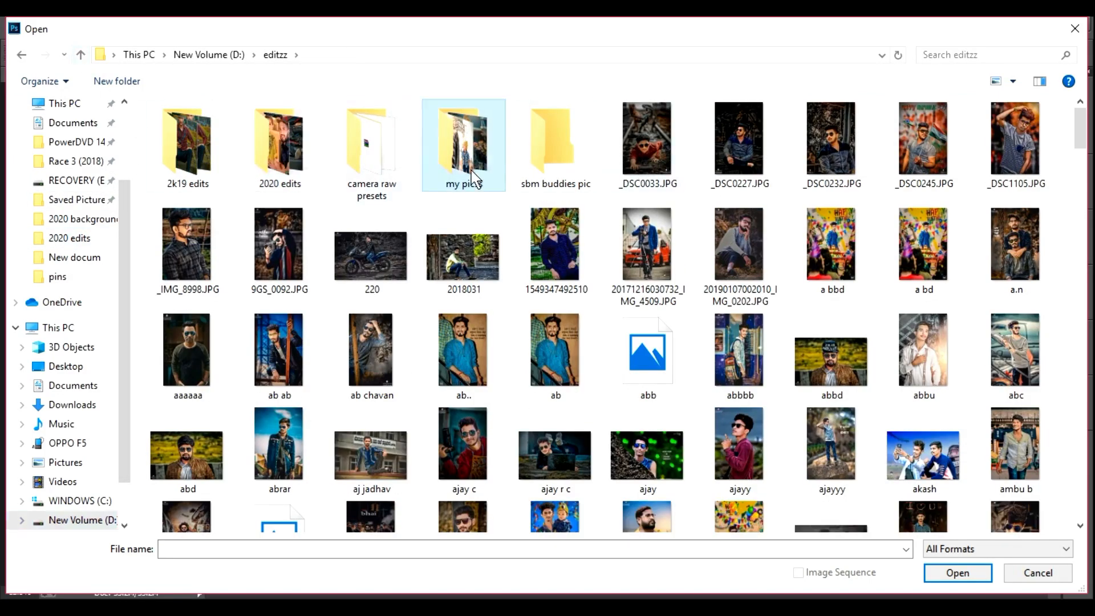
{"action": "double_click", "coordinate": [472, 178]}
{"action": "scroll", "coordinate": [653, 331], "scroll_direction": "down", "scroll_amount": 10}
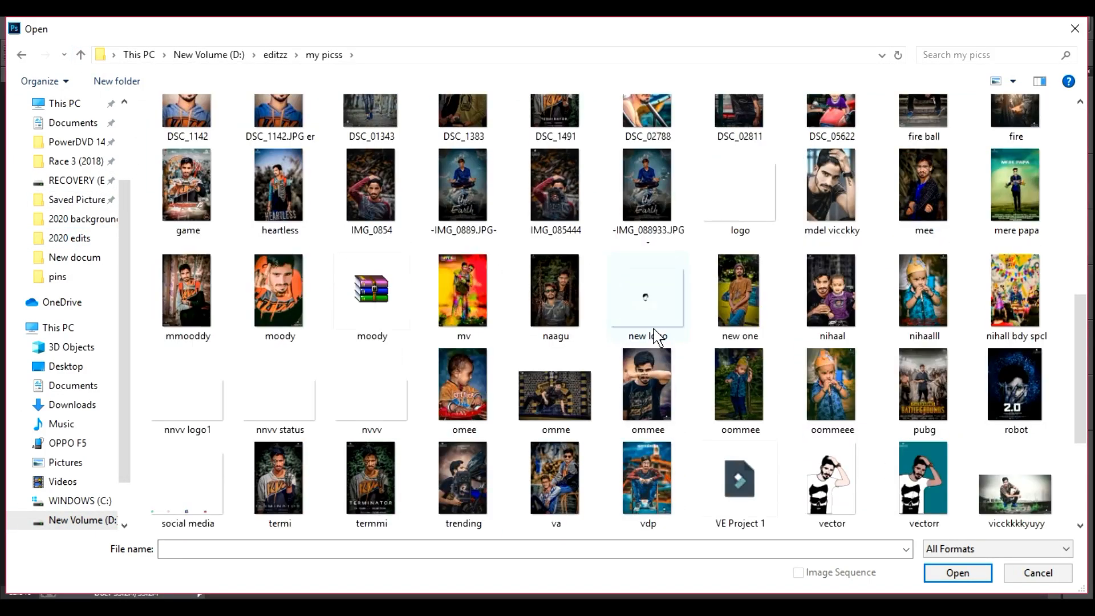
{"action": "left_click", "coordinate": [160, 413]}
{"action": "left_click", "coordinate": [957, 573]}
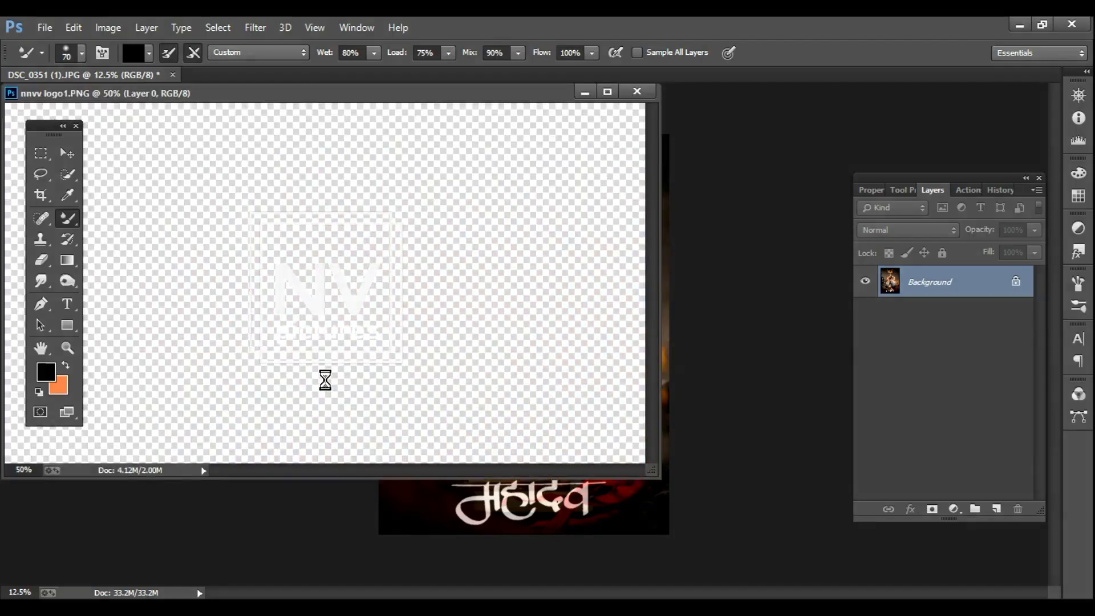
Step: Copy the NV logo into the composite as a small mark beside the man's raised hands, near the image's right edge
{"action": "left_click_drag", "start_coordinate": [645, 463], "coordinate": [325, 415]}
{"action": "left_click_drag", "start_coordinate": [276, 318], "coordinate": [625, 234]}
{"action": "key", "text": "ctrl+t"}
{"action": "key", "text": "Return"}
{"action": "key", "text": "b"}
{"action": "key", "text": "ctrl+t"}
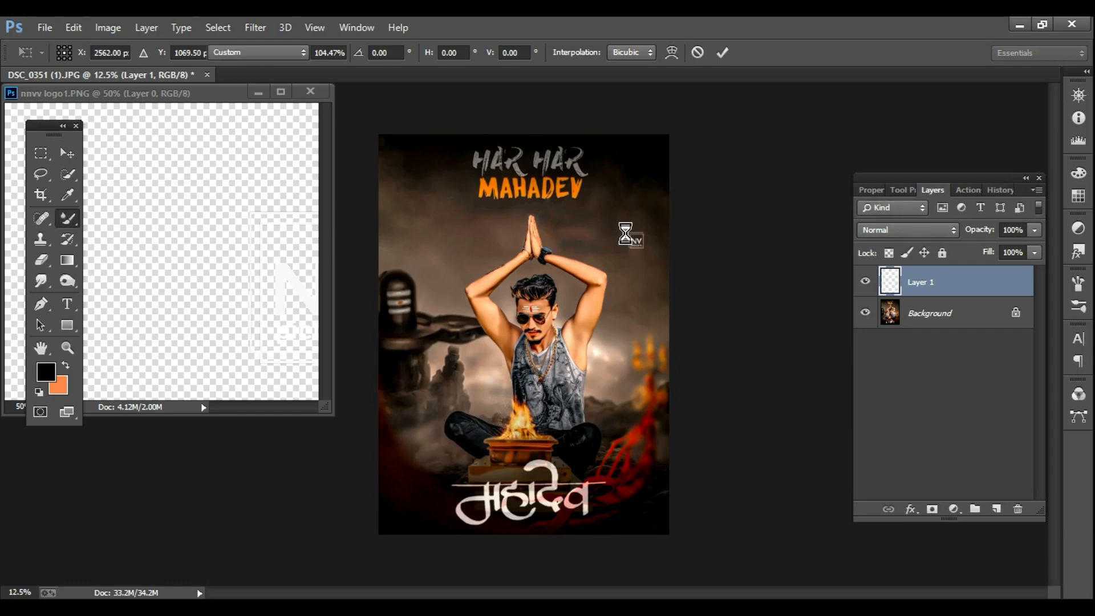
{"action": "key", "text": "Return"}
Step: Flatten the logo layer into the composite and close the logo document
{"action": "right_click", "coordinate": [936, 283]}
{"action": "left_click", "coordinate": [661, 507]}
{"action": "left_click", "coordinate": [310, 92]}
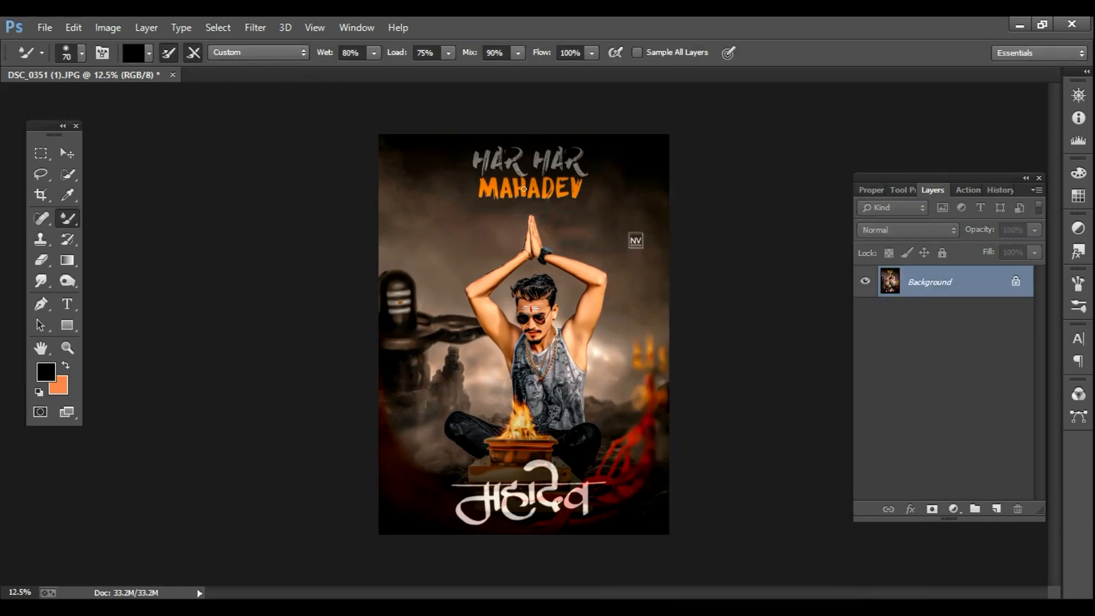
Step: Save the composite as the JPEG file DSC_0351 (1) in the 2020 edits folder
{"action": "key", "text": "ctrl+shift+s"}
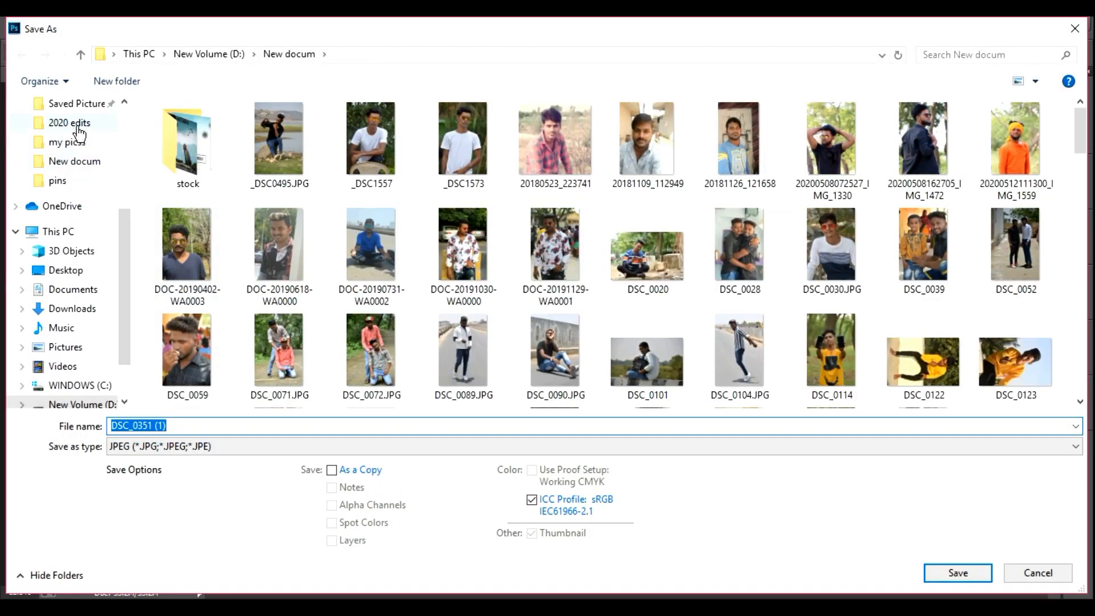
{"action": "left_click", "coordinate": [78, 126]}
{"action": "left_click", "coordinate": [957, 573]}
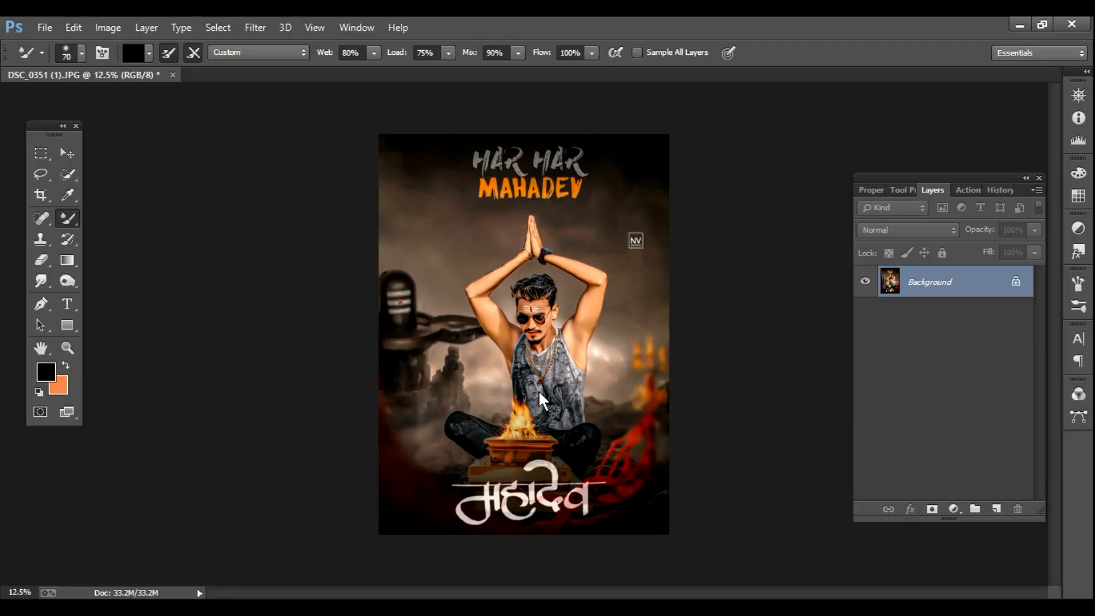
{"action": "left_click", "coordinate": [640, 163]}
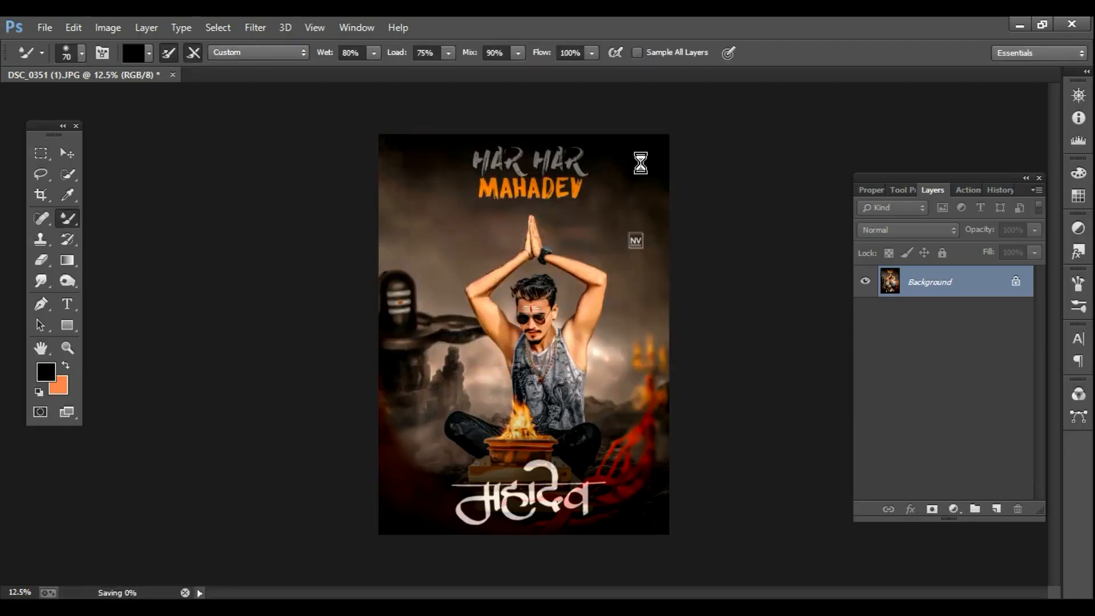